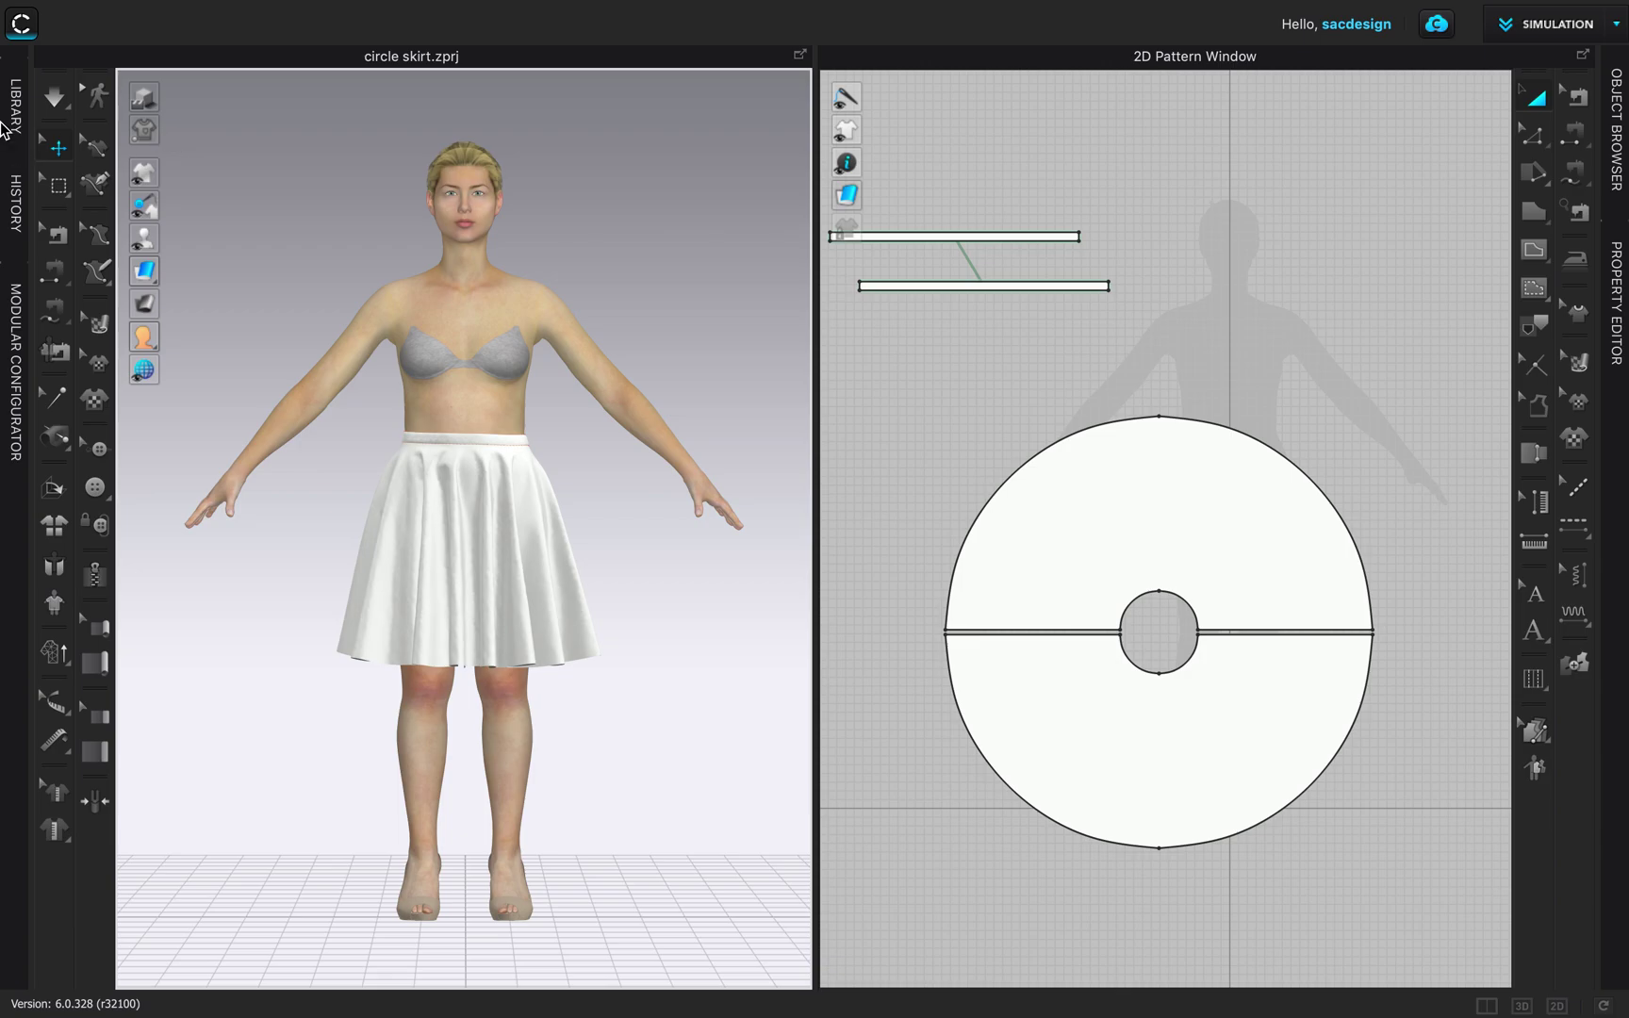
Show the Object Browser and Property Editor, then select the Cotton_Canvas fabric to view its properties.
mouse_move(296, 490)
right_down()
mouse_move(390, 517)
mouse_move(636, 503)
mouse_move(498, 582)
mouse_move(389, 581)
mouse_move(306, 516)
mouse_move(288, 480)
mouse_move(294, 500)
right_up()
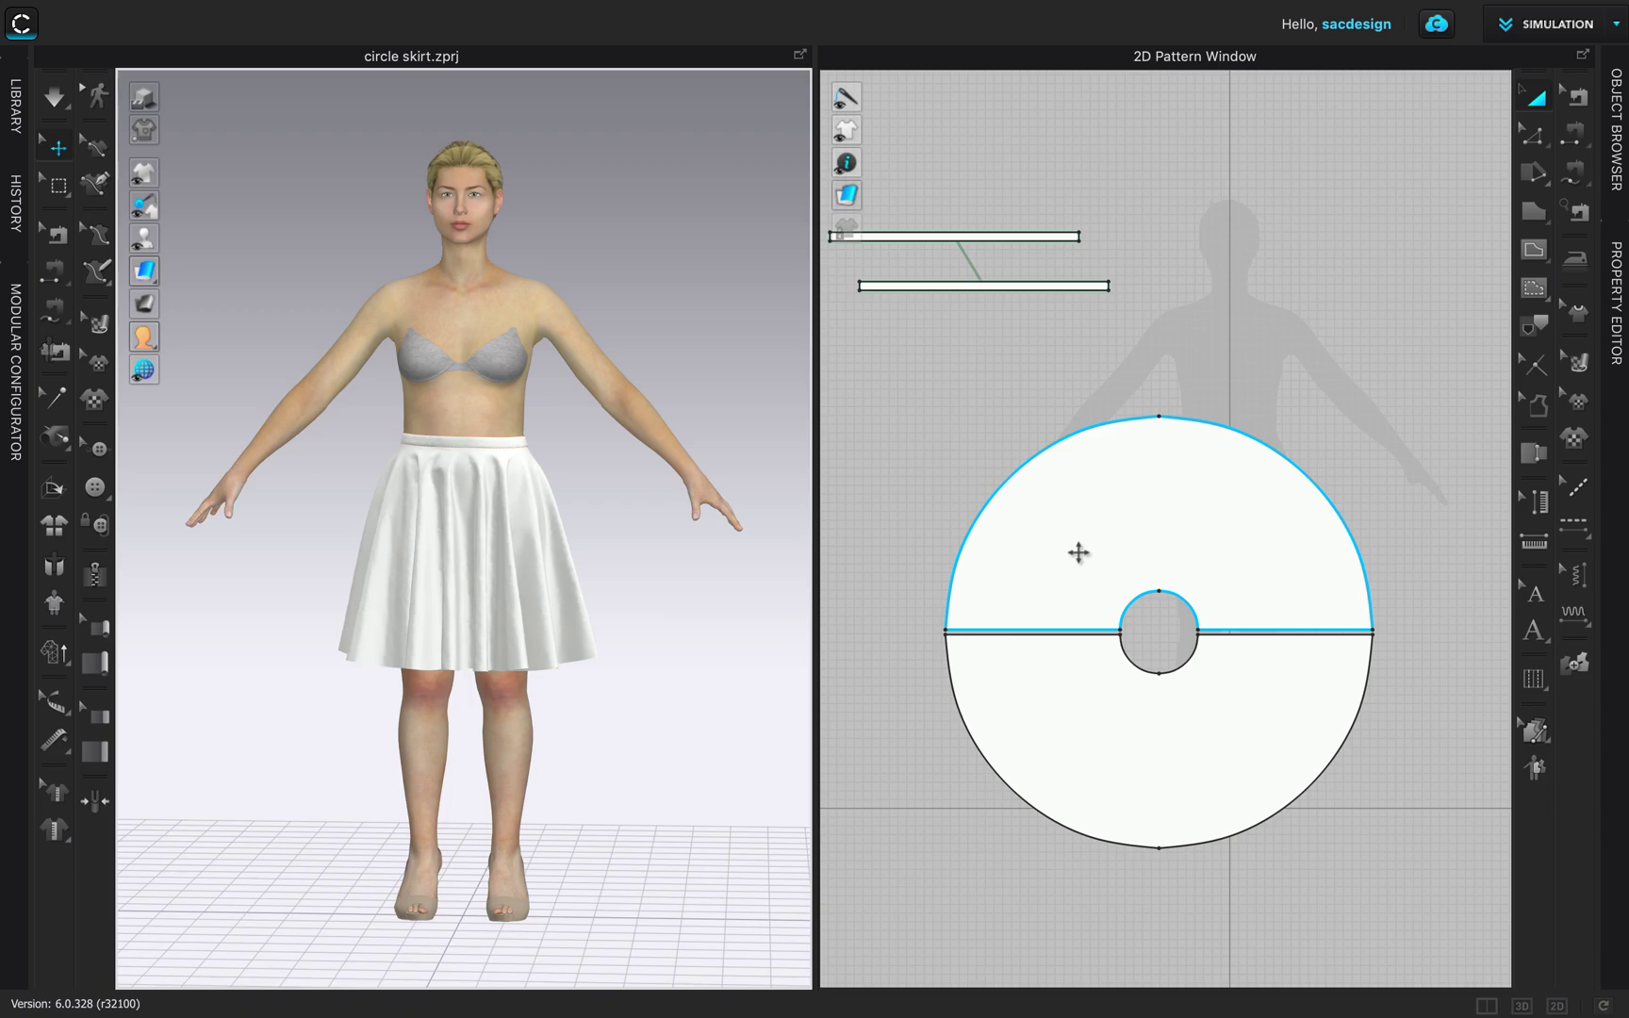
click(857, 635)
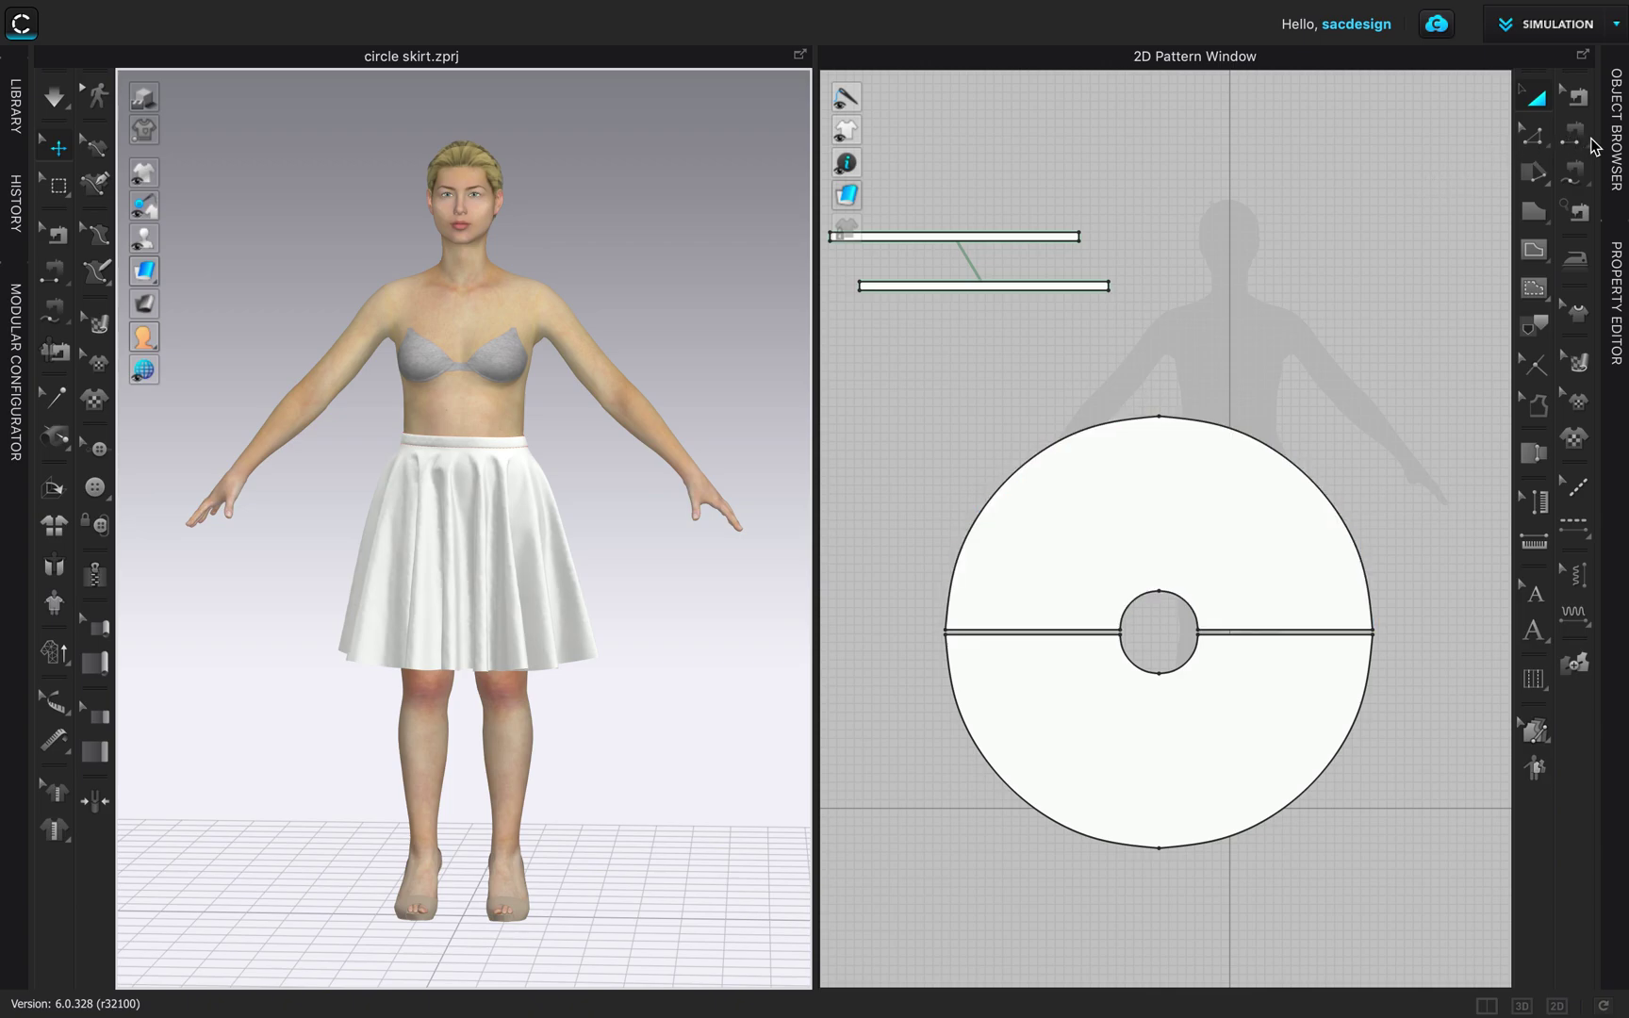
click(1617, 147)
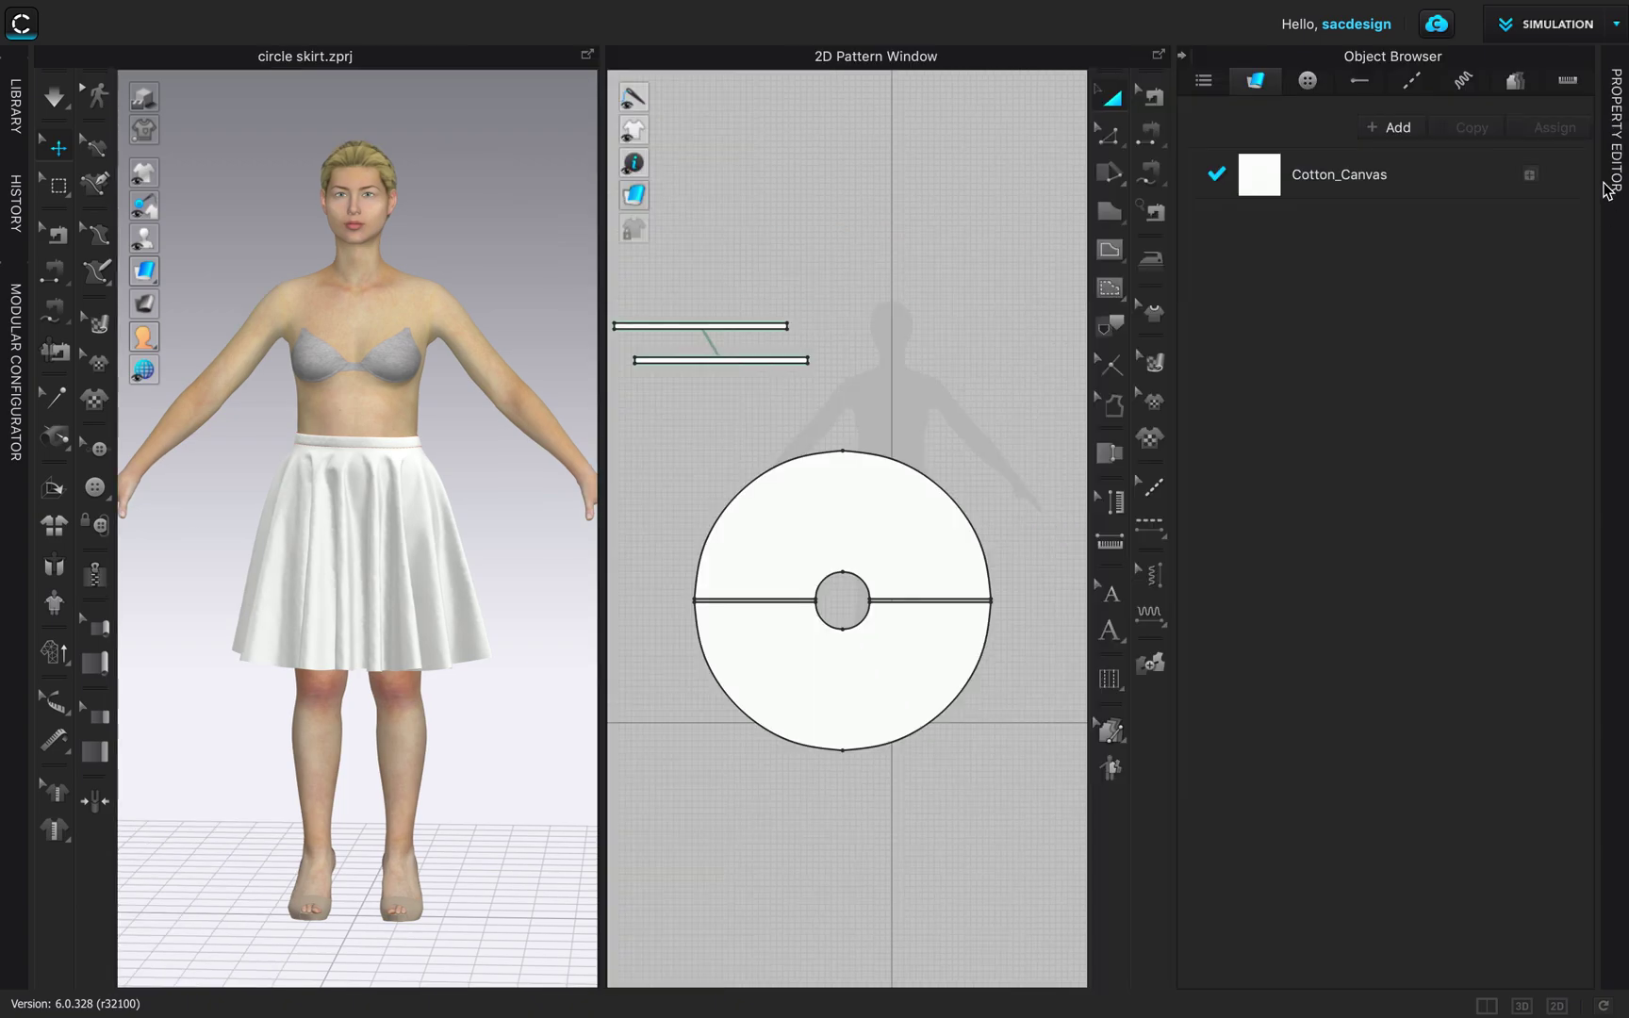
click(1617, 175)
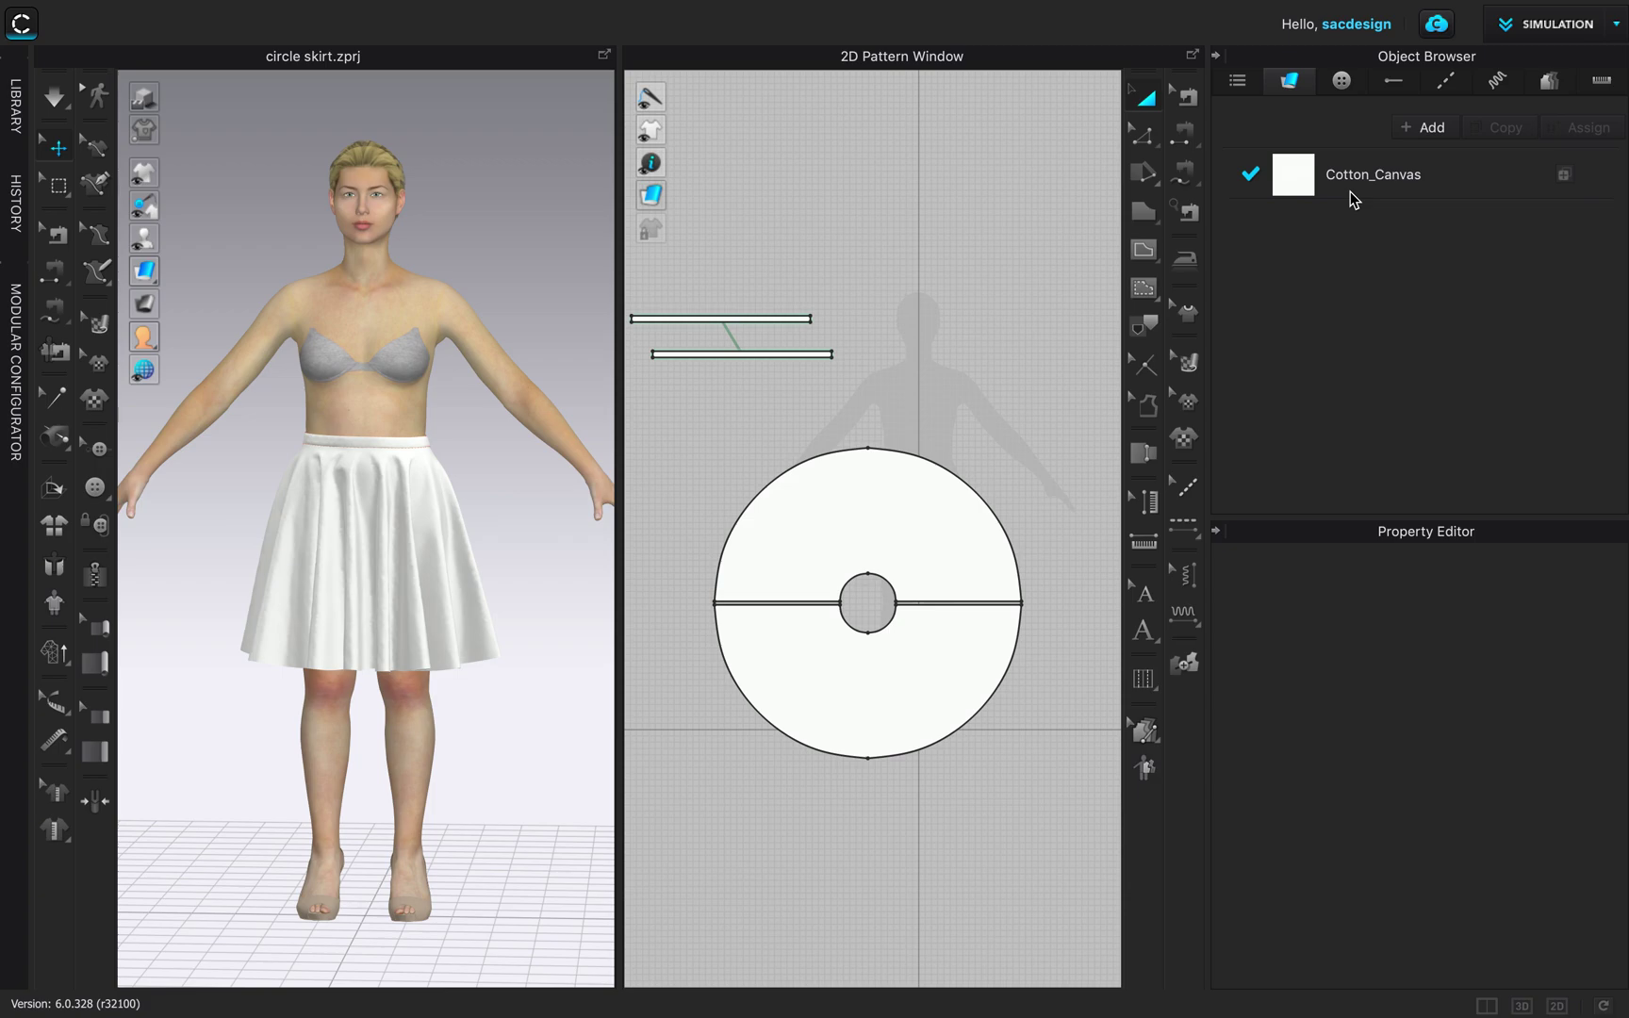
click(1358, 188)
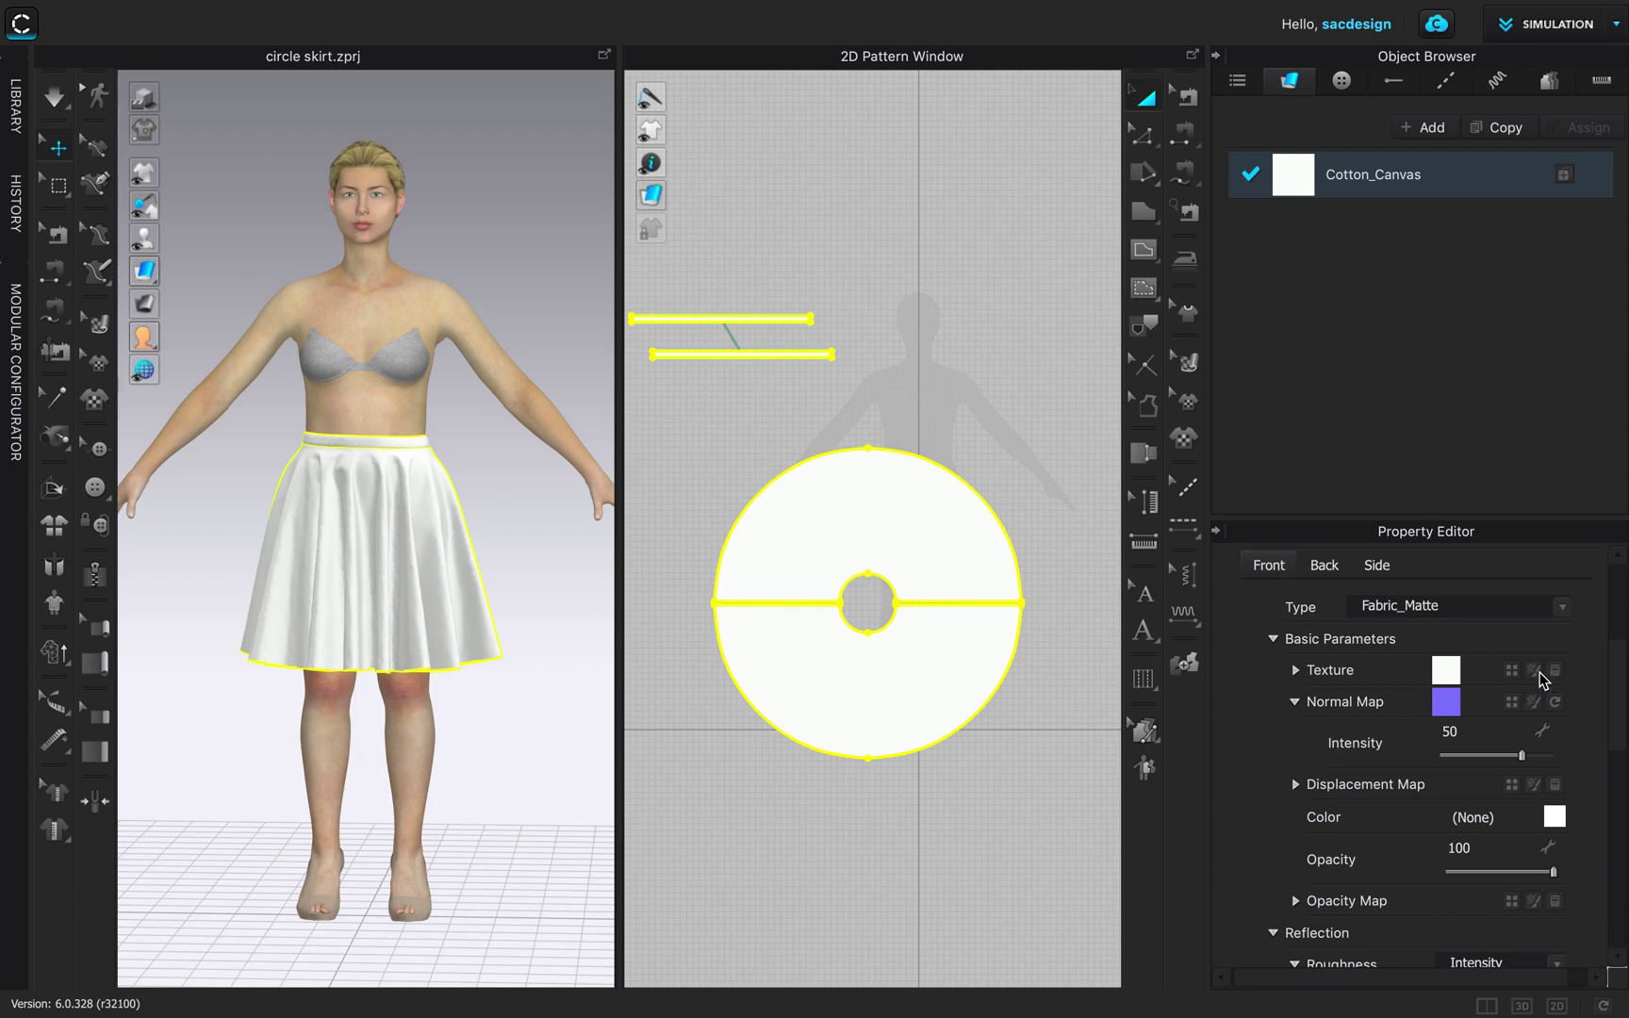
Open the Cotton_Canvas texture in the Texture Editor and start adding an image layer.
click(1536, 673)
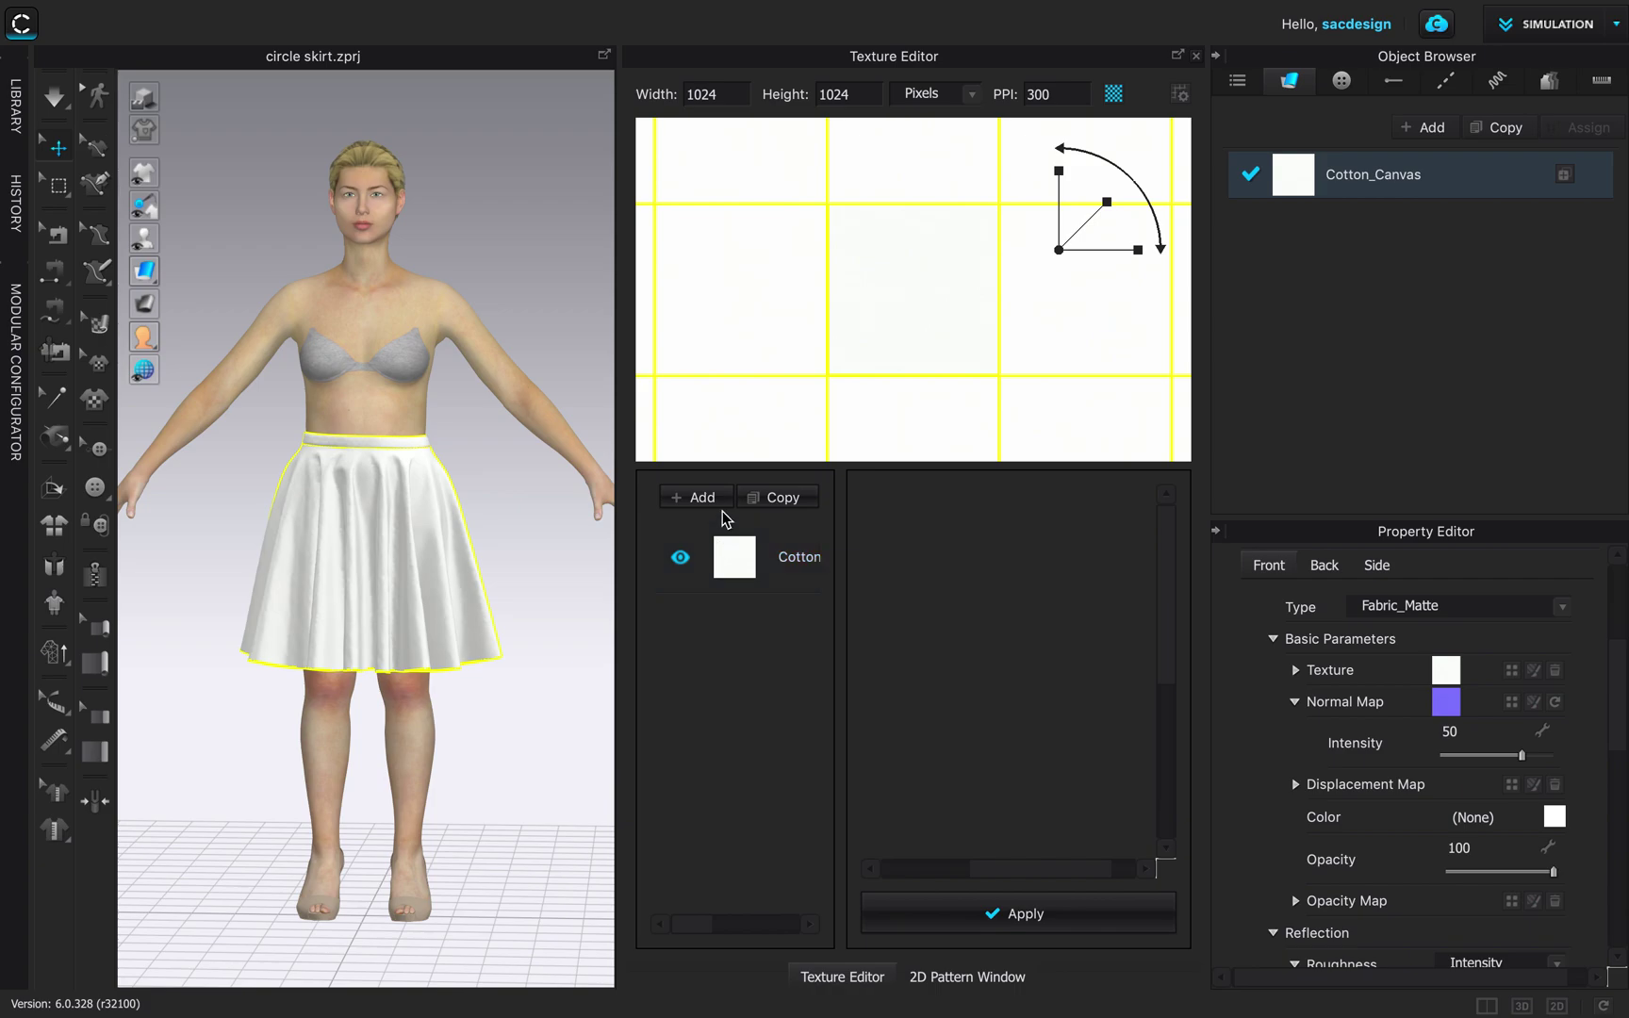
click(702, 496)
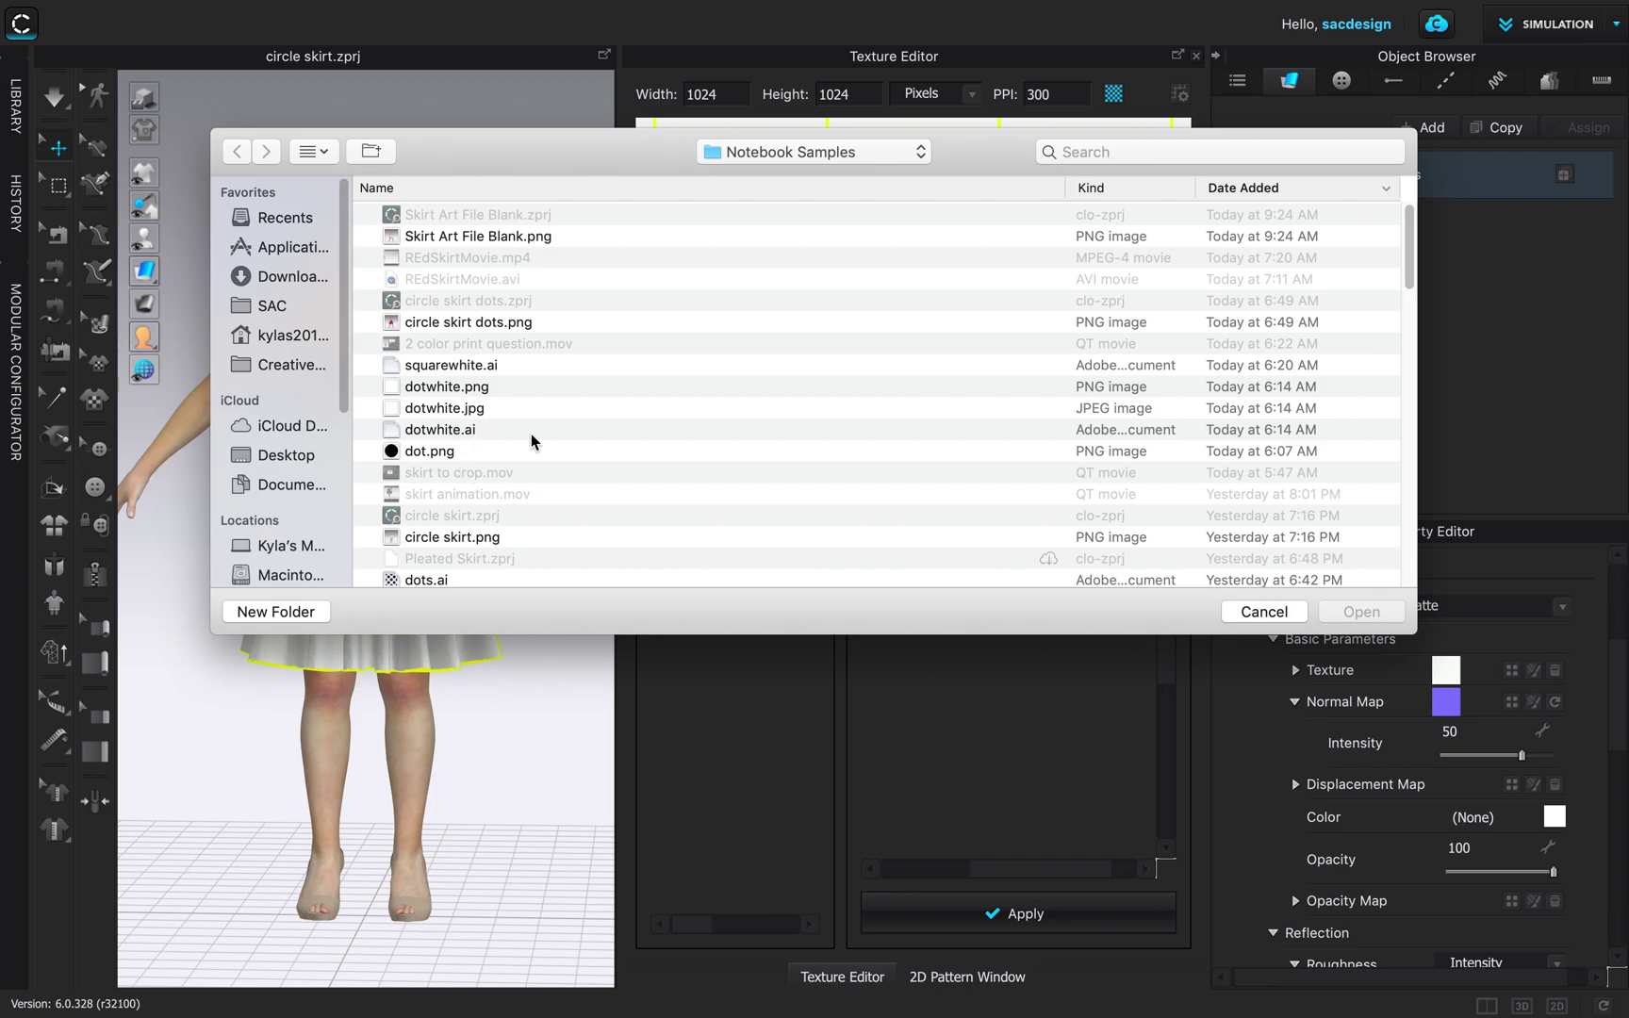
Load dotwhite.png from the Notebook Samples folder as a new texture layer.
click(428, 391)
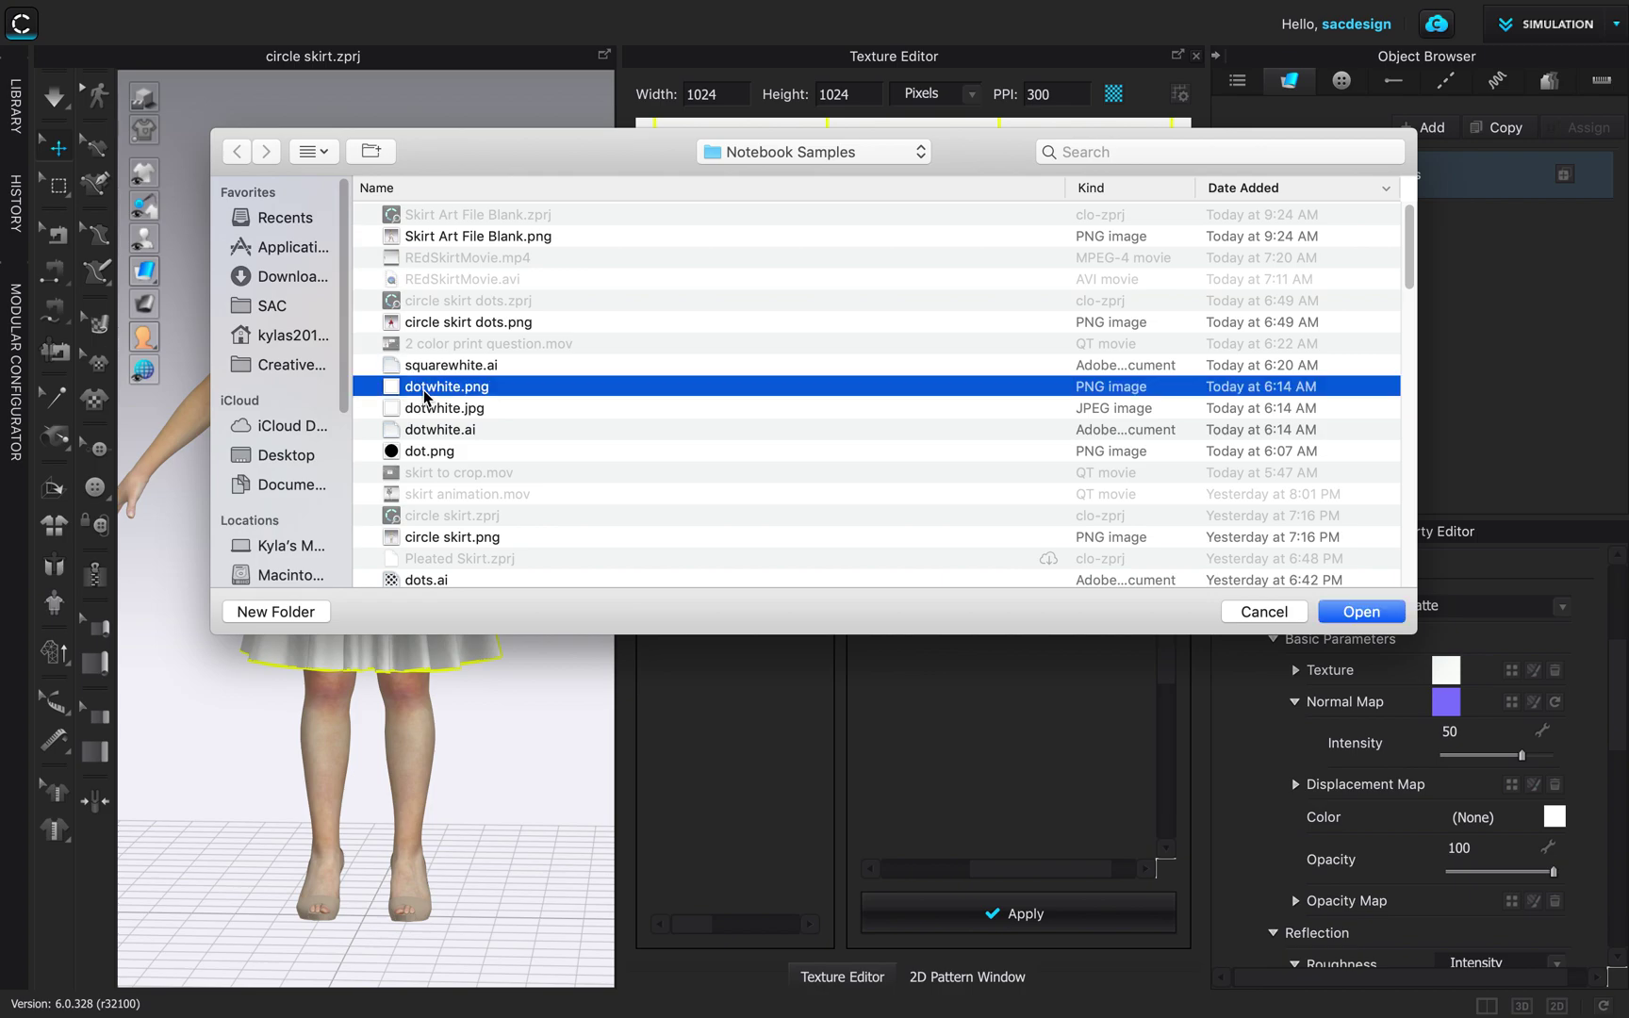
click(1360, 612)
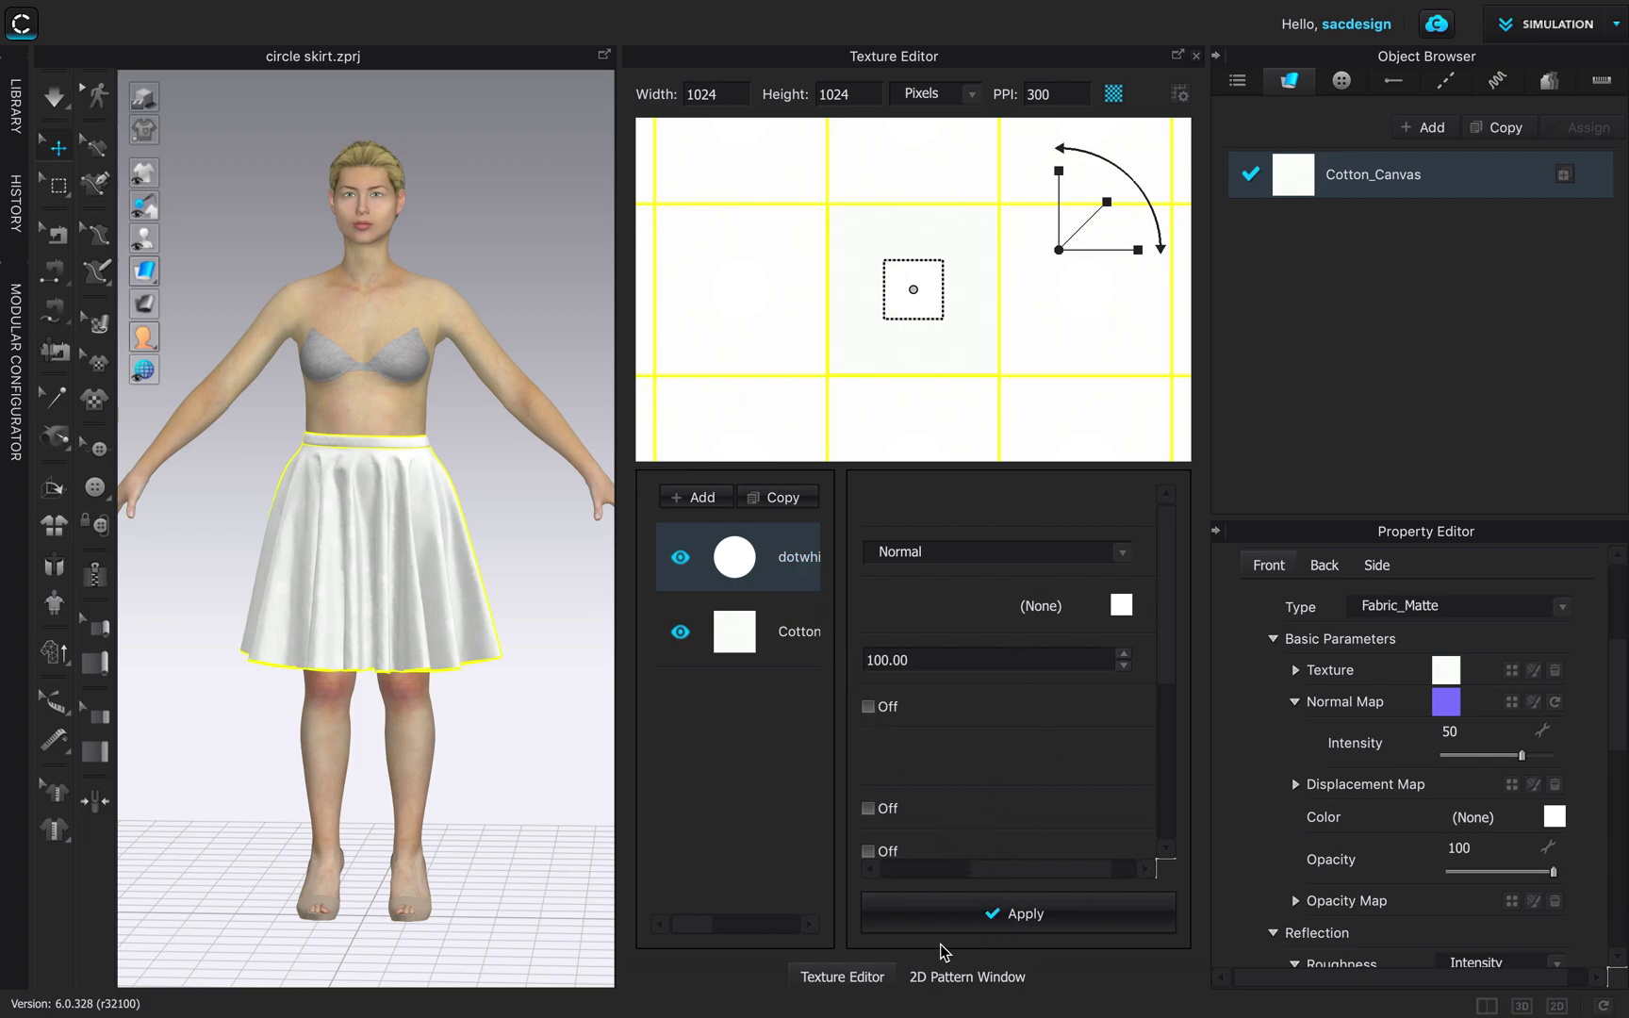
Open the Color dialog for the dotwhite layer's paint colour, currently white (255, 255, 255).
drag(1000, 871, 834, 873)
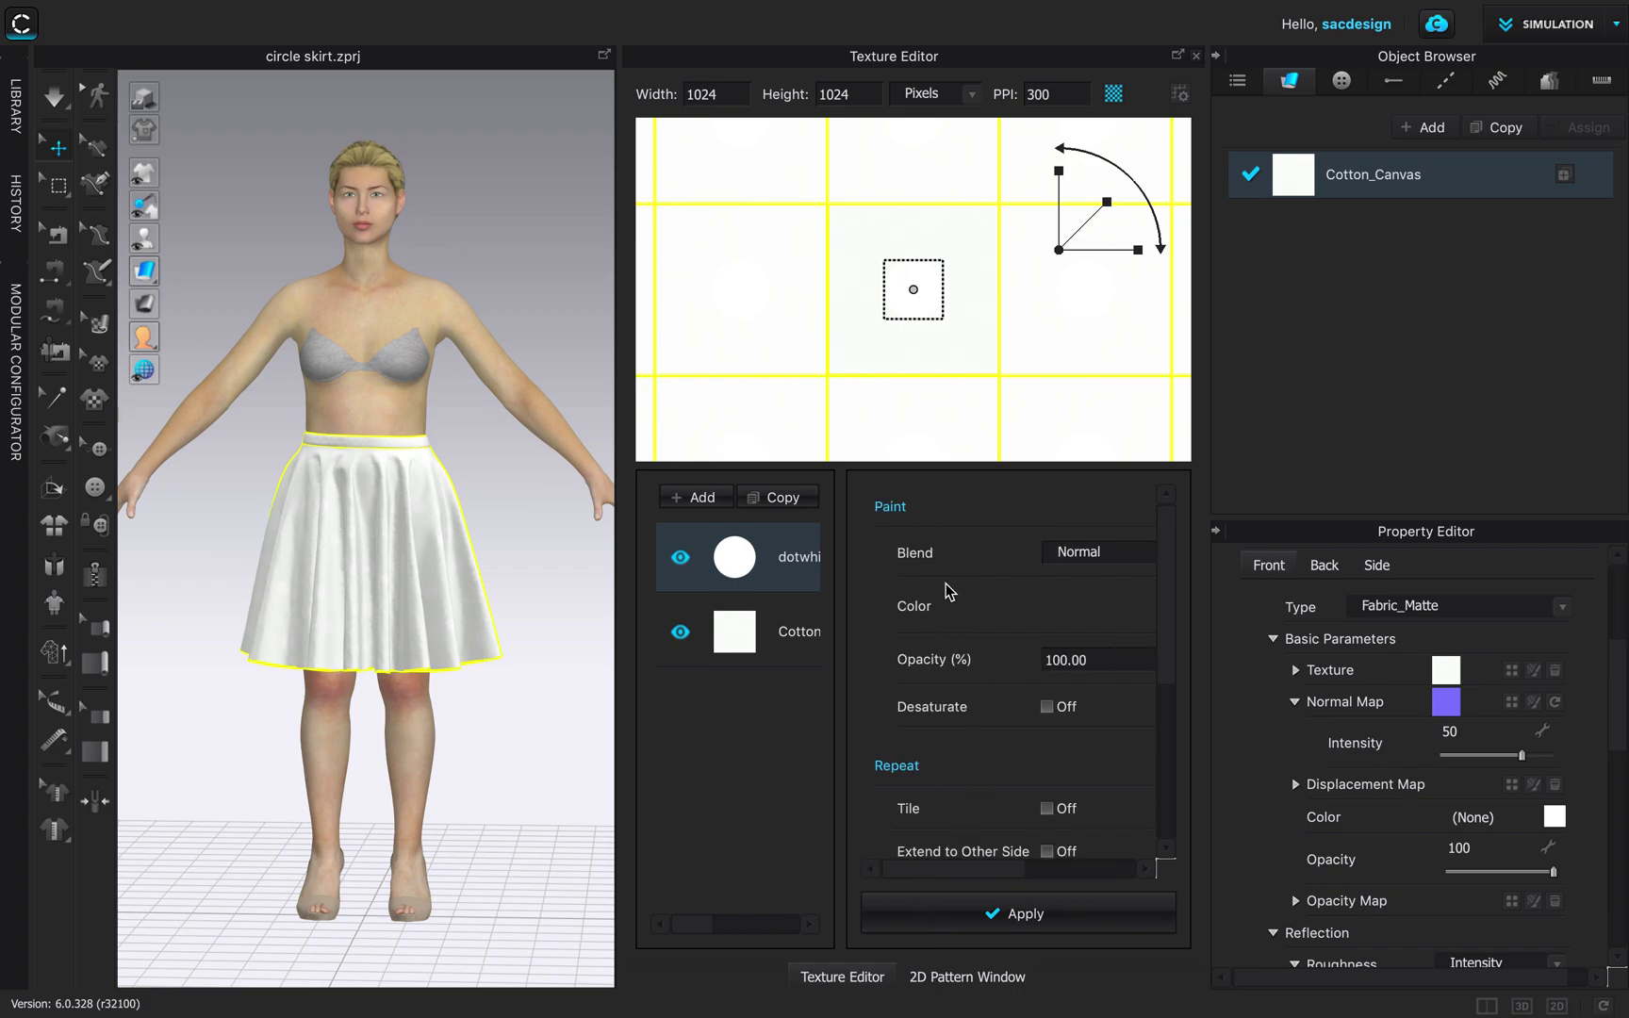
click(1081, 597)
click(1084, 609)
click(1069, 604)
drag(928, 872, 1085, 875)
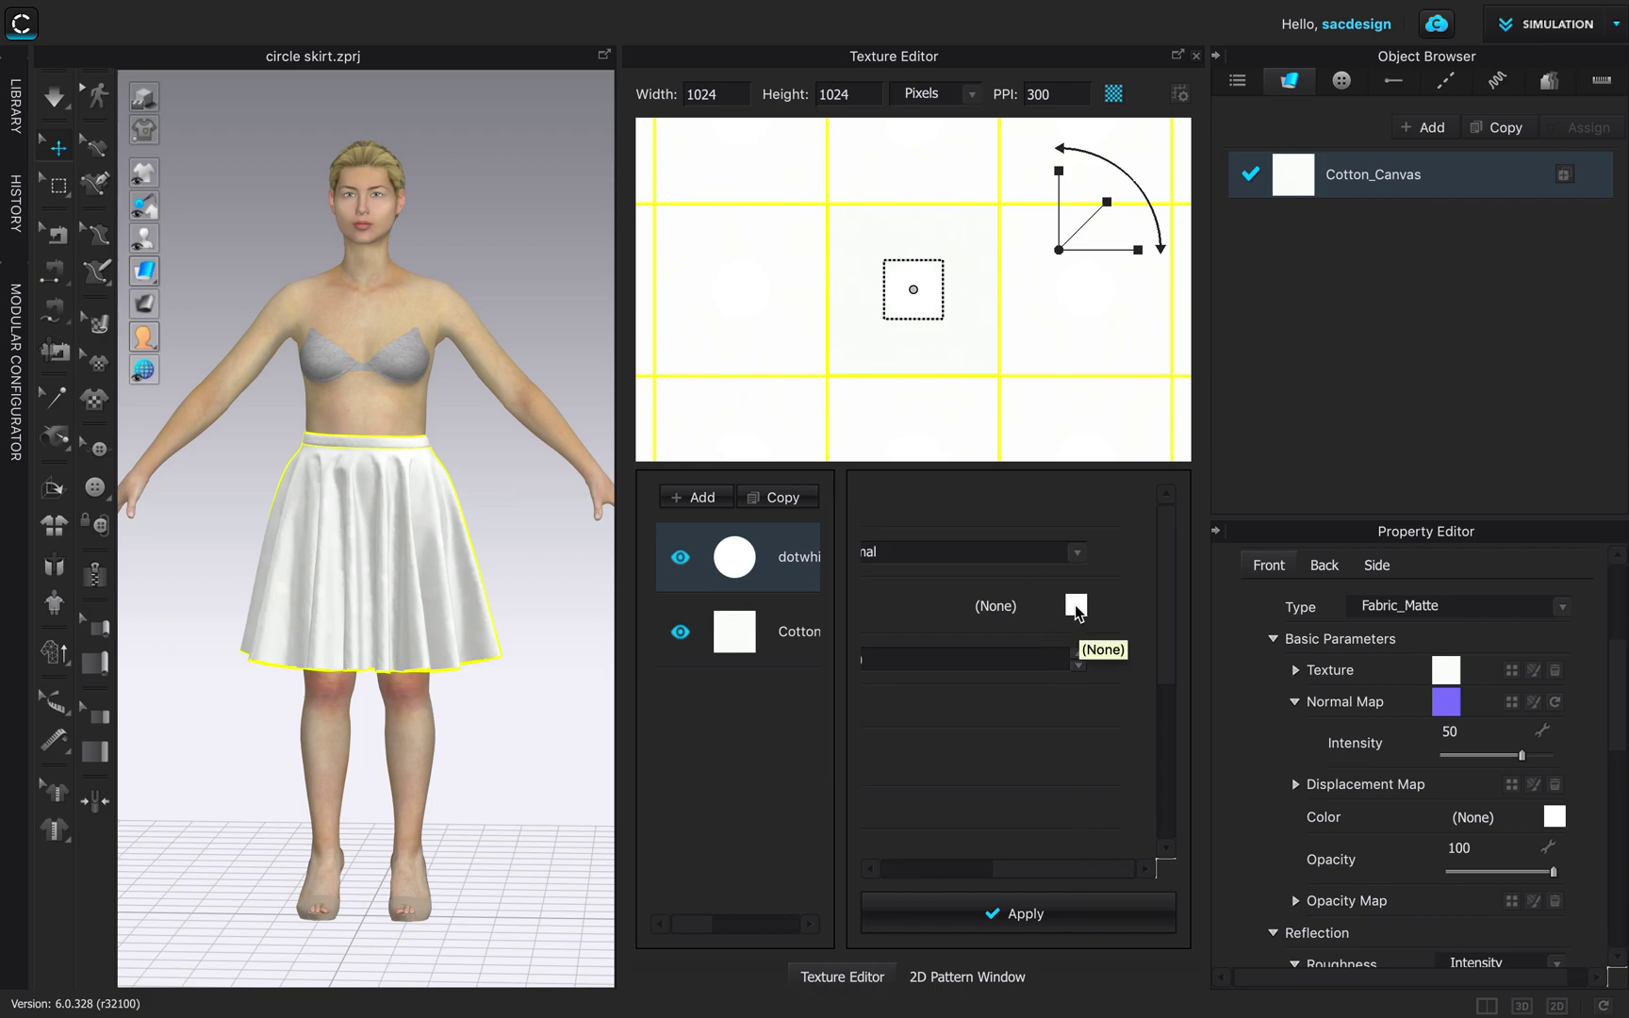
click(1076, 607)
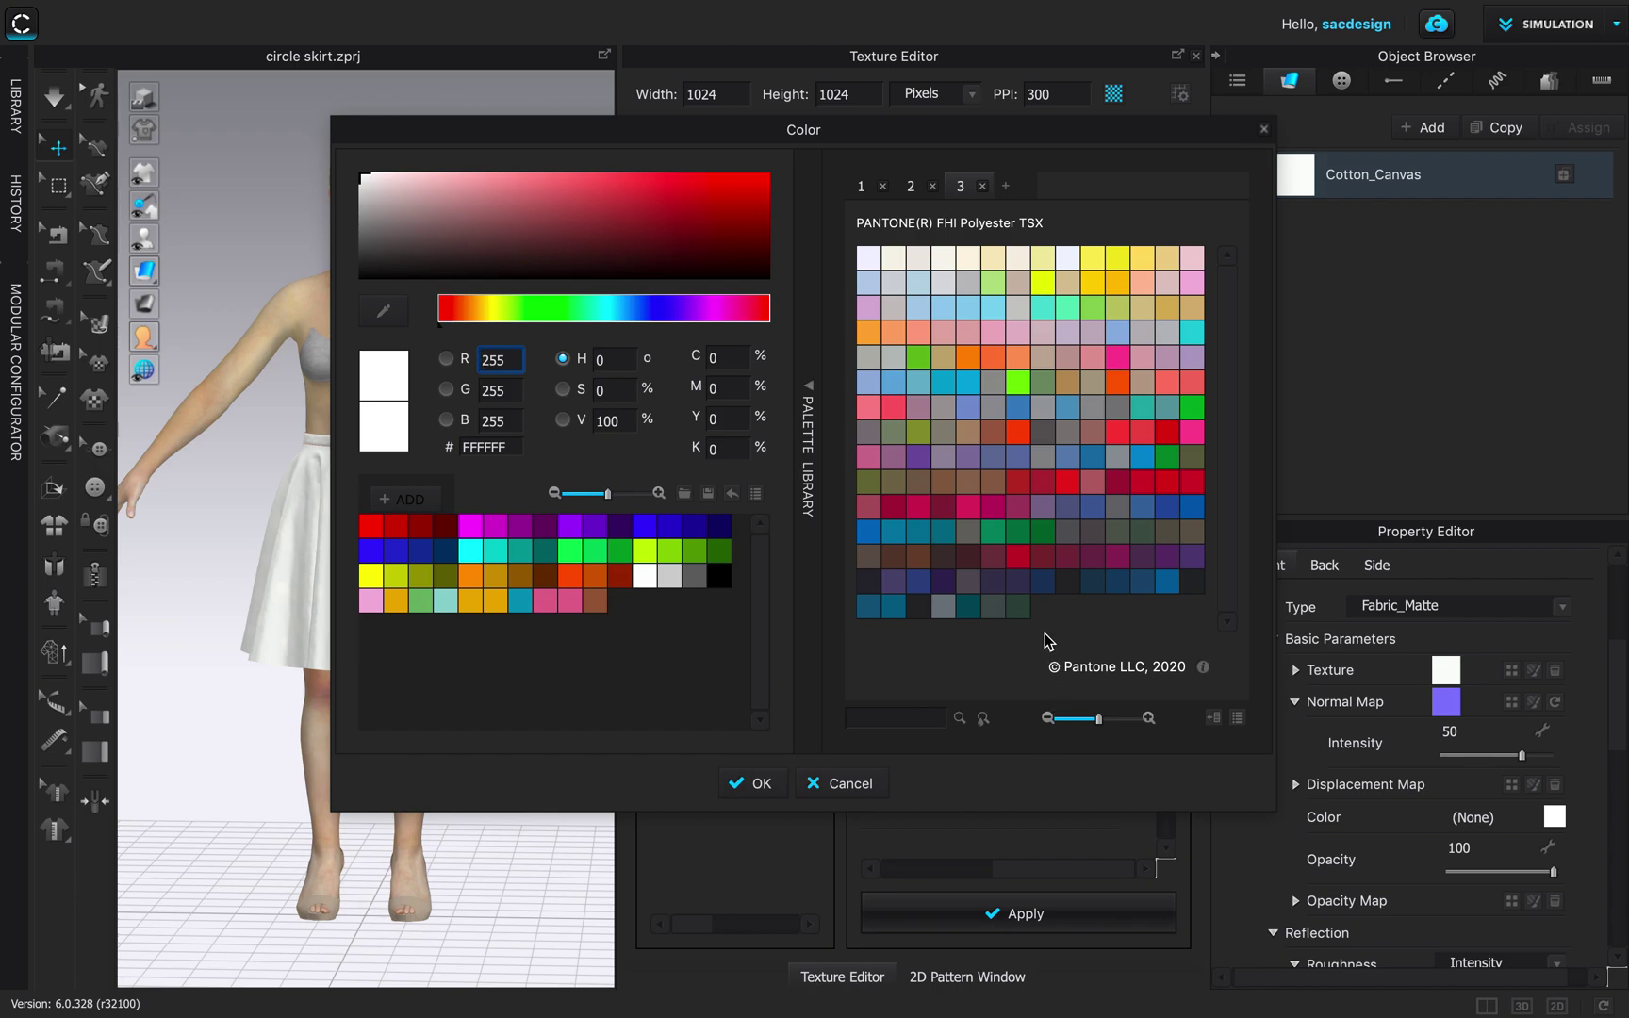
Set the dot layer's colour to the dark red Pantone swatch B72532.
click(1021, 555)
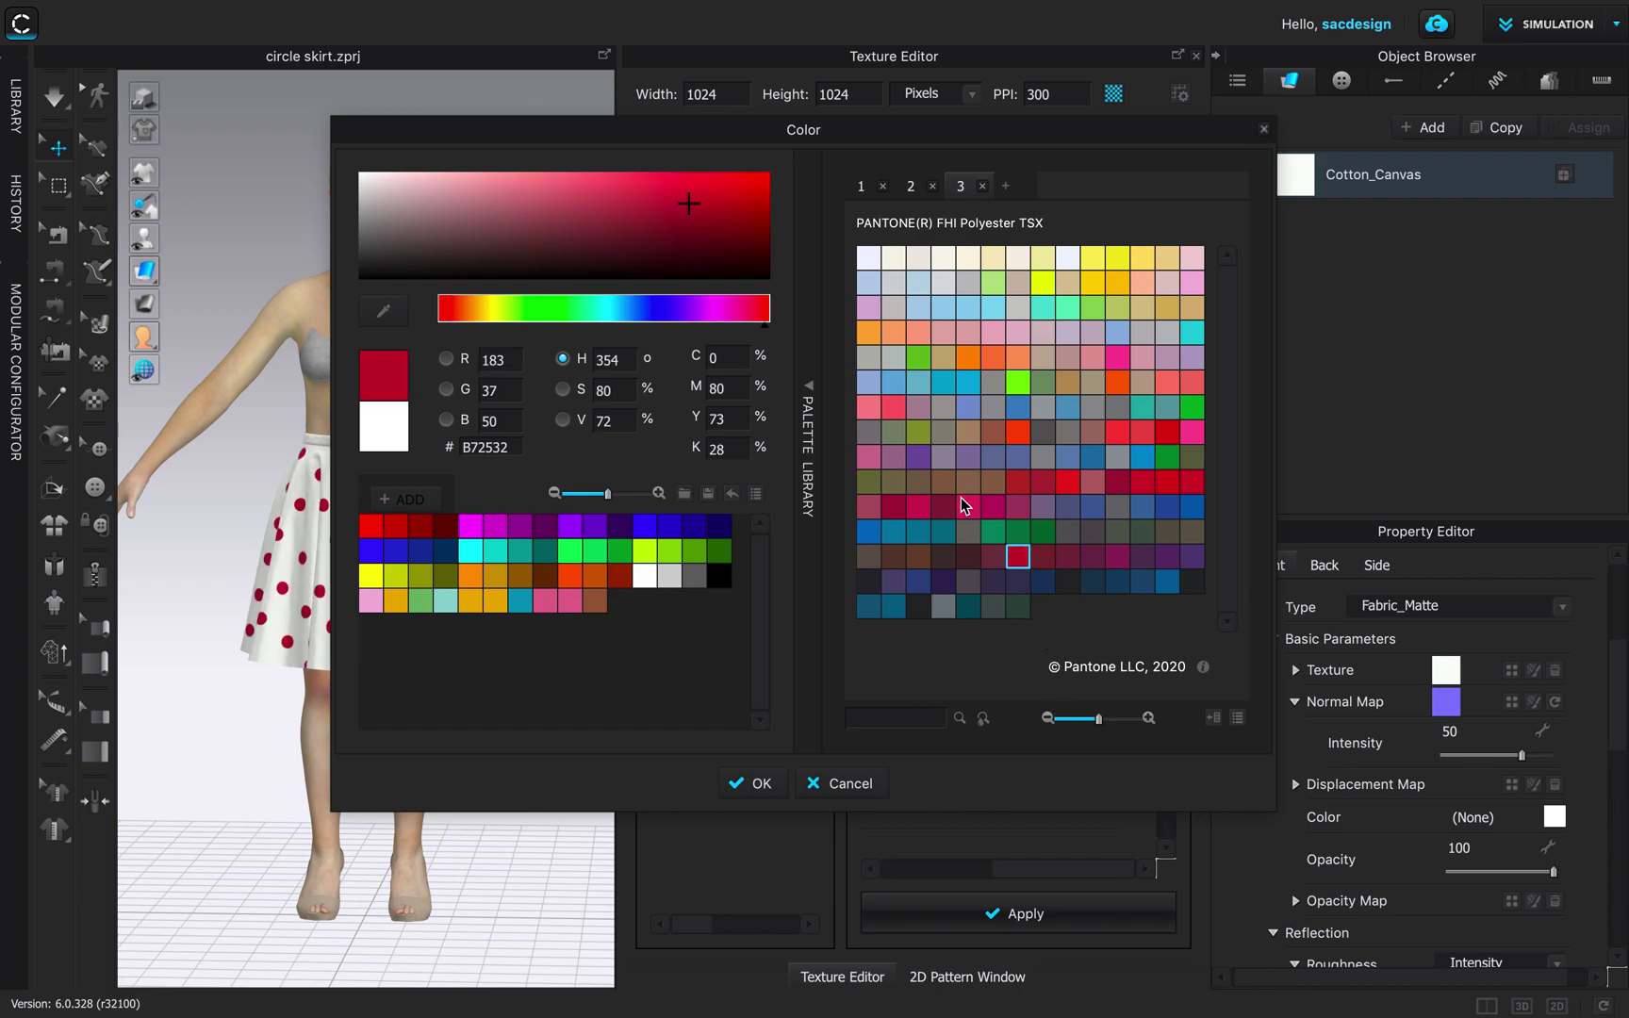
drag(952, 132, 1131, 112)
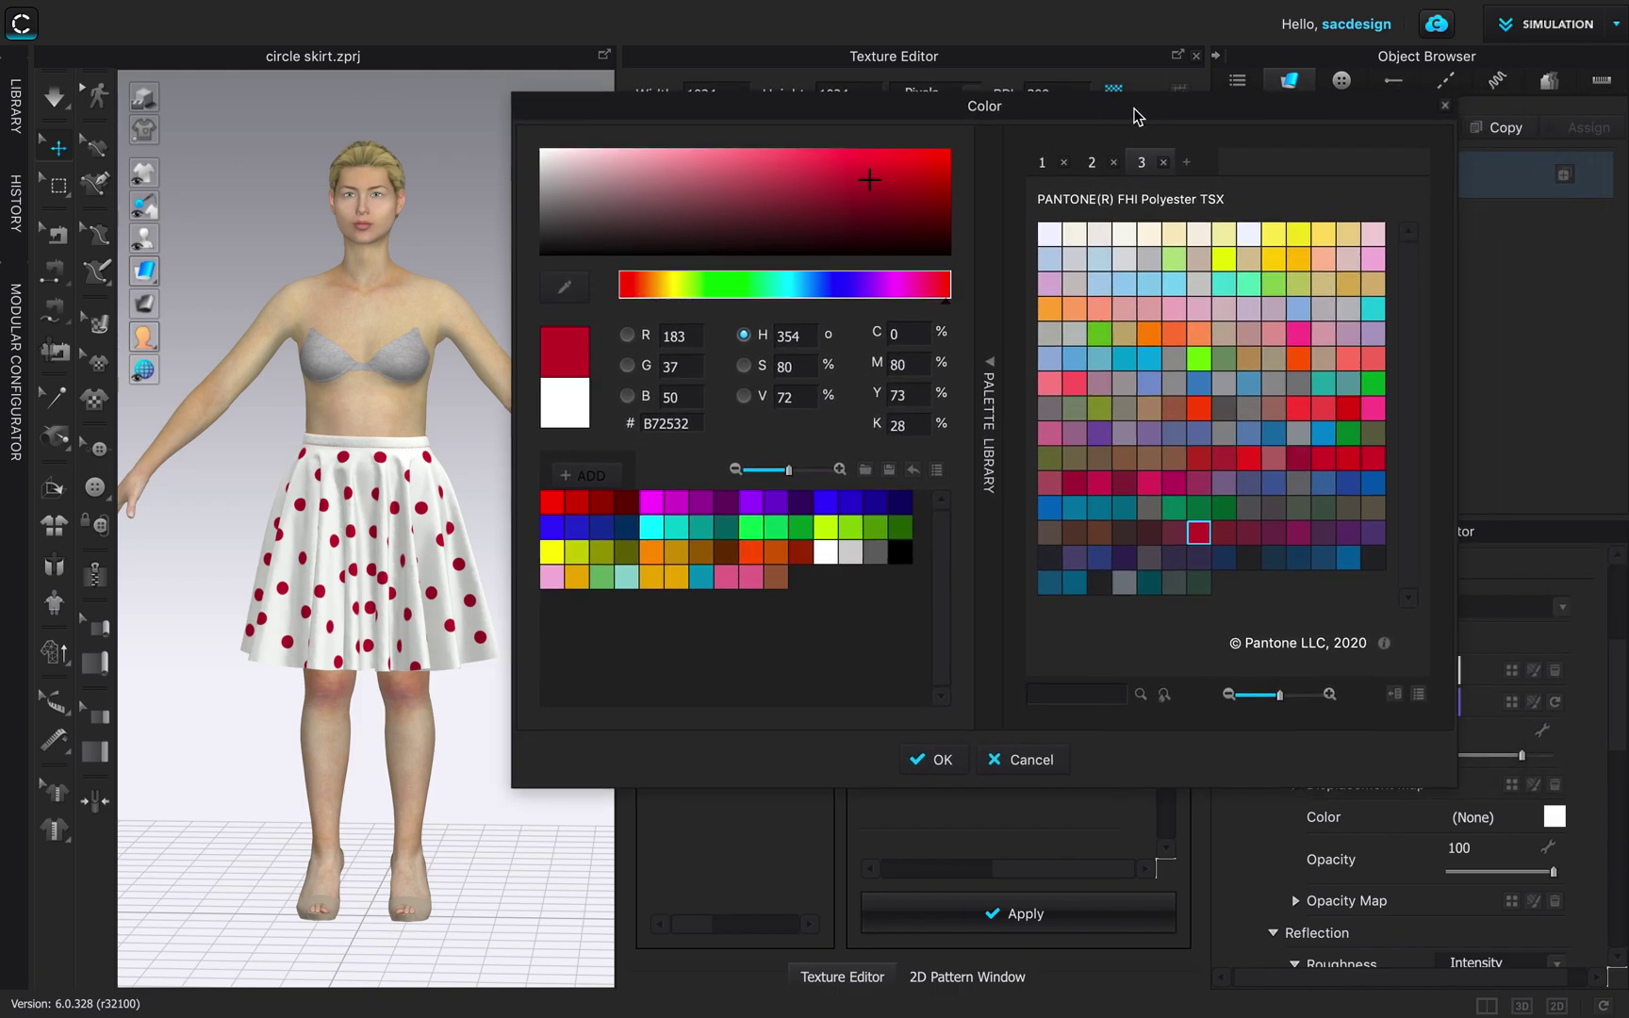
click(929, 760)
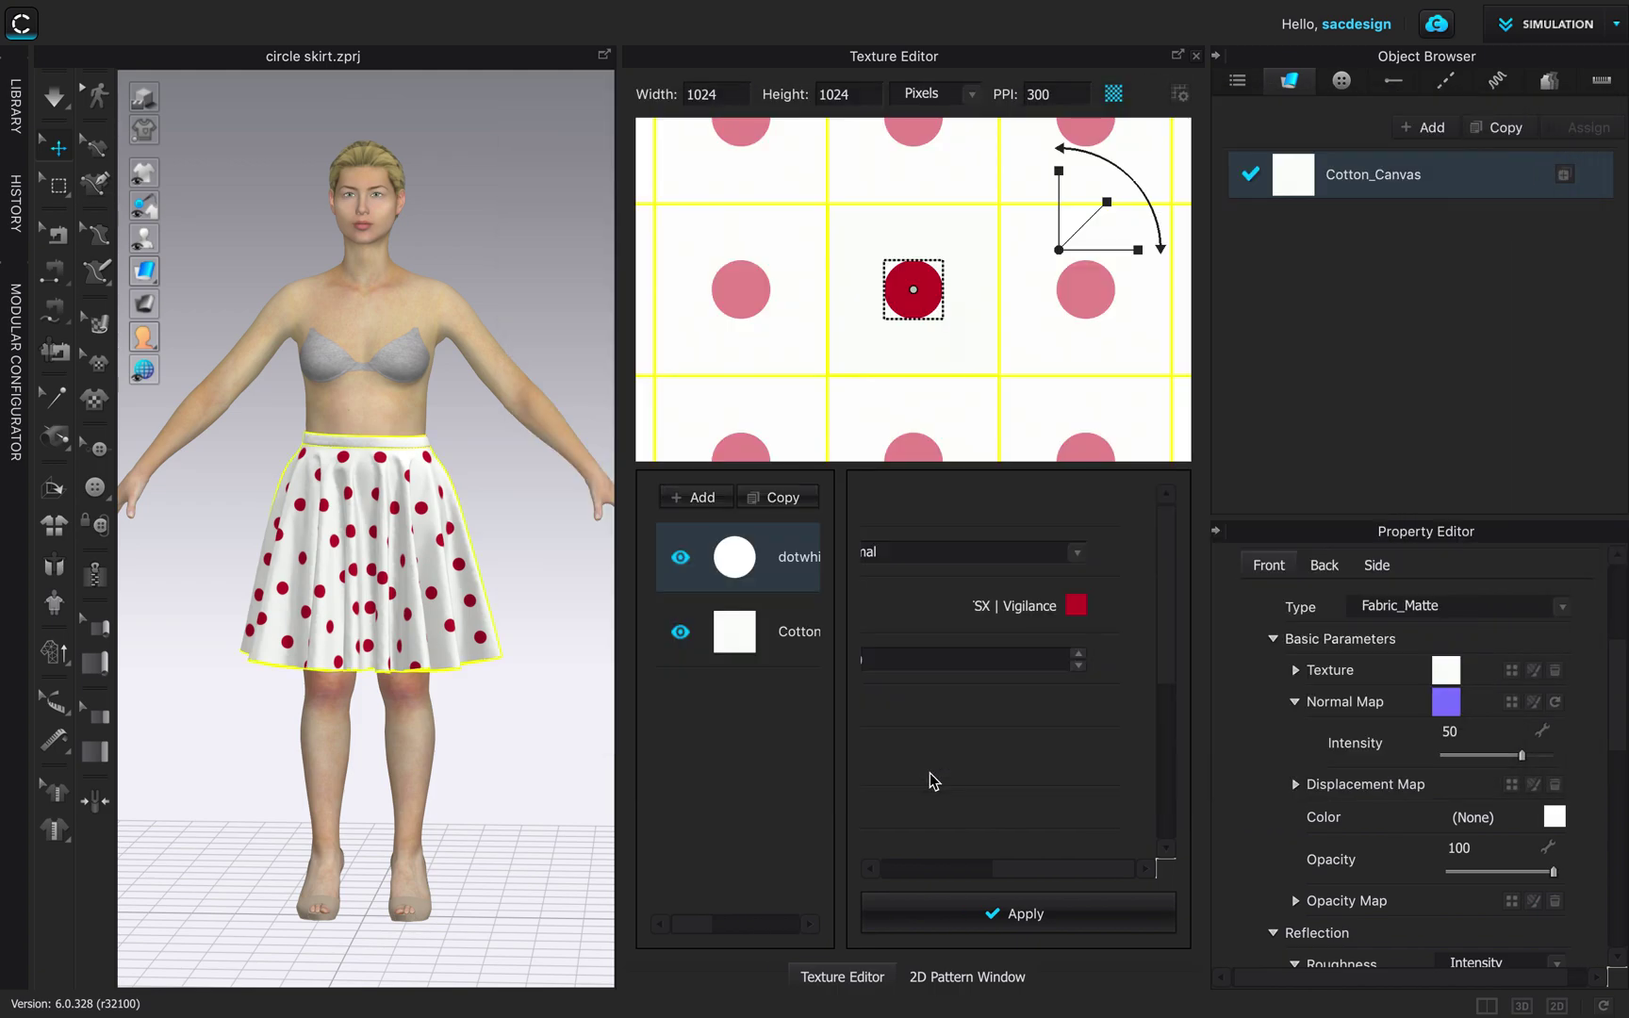
Select the Cotton base layer and open the Color dialog for its paint colour.
click(1024, 917)
click(806, 641)
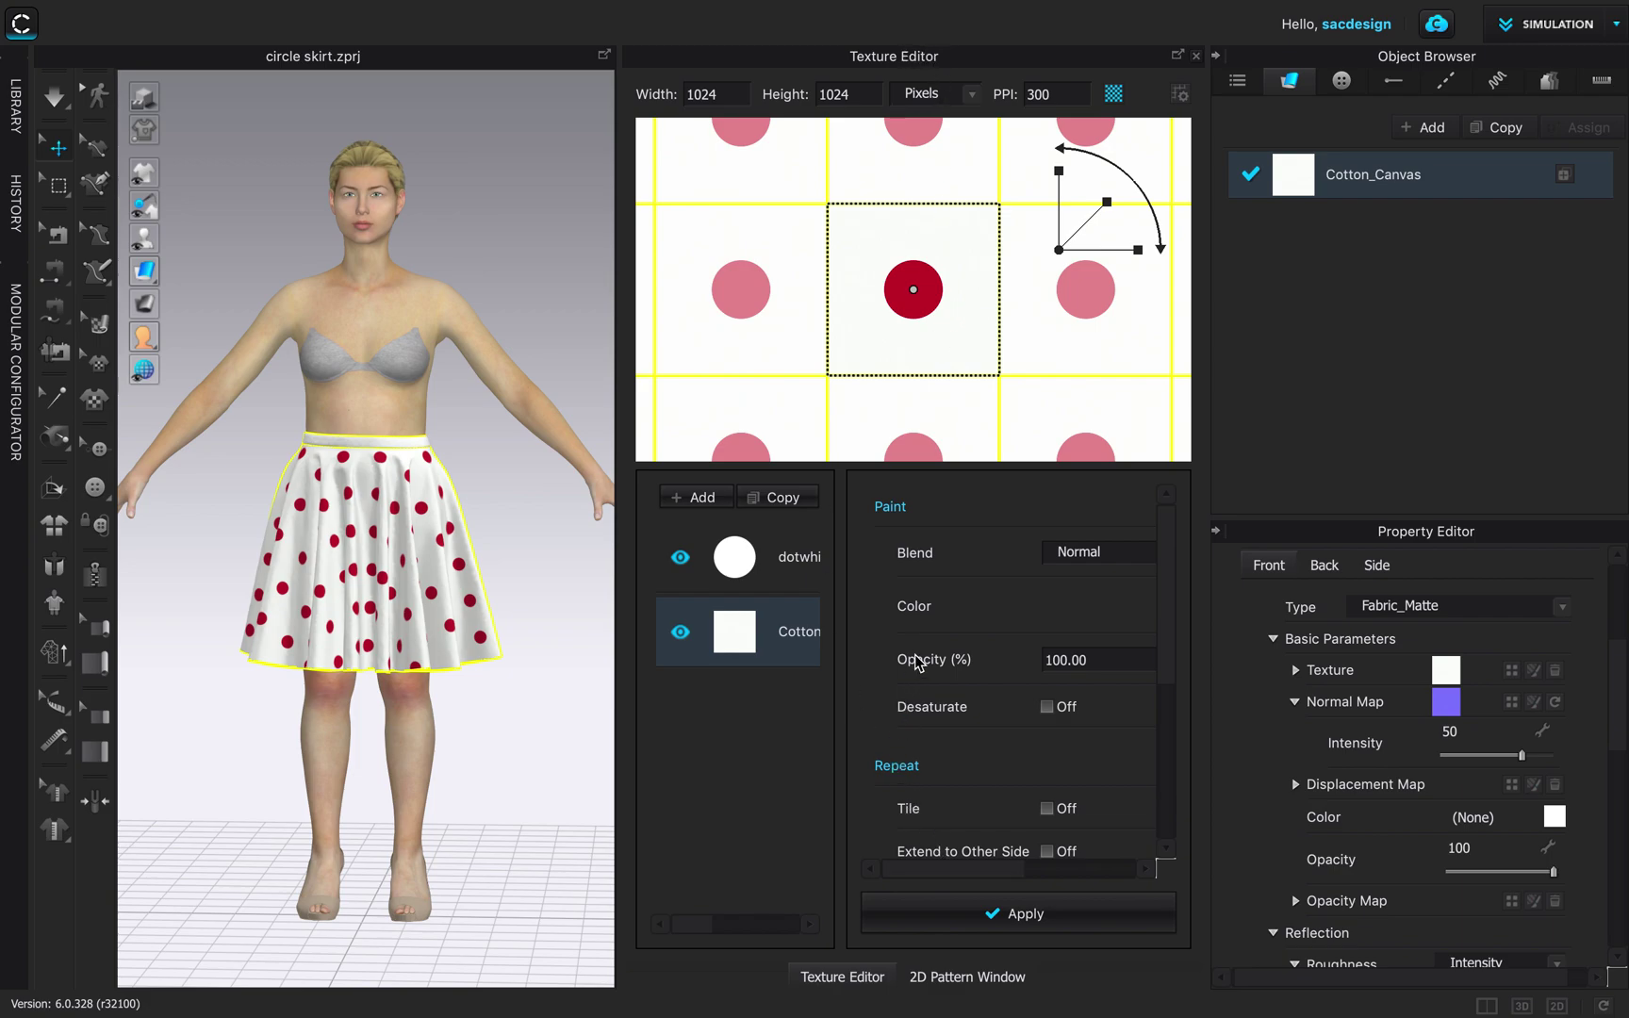
drag(939, 870, 1114, 871)
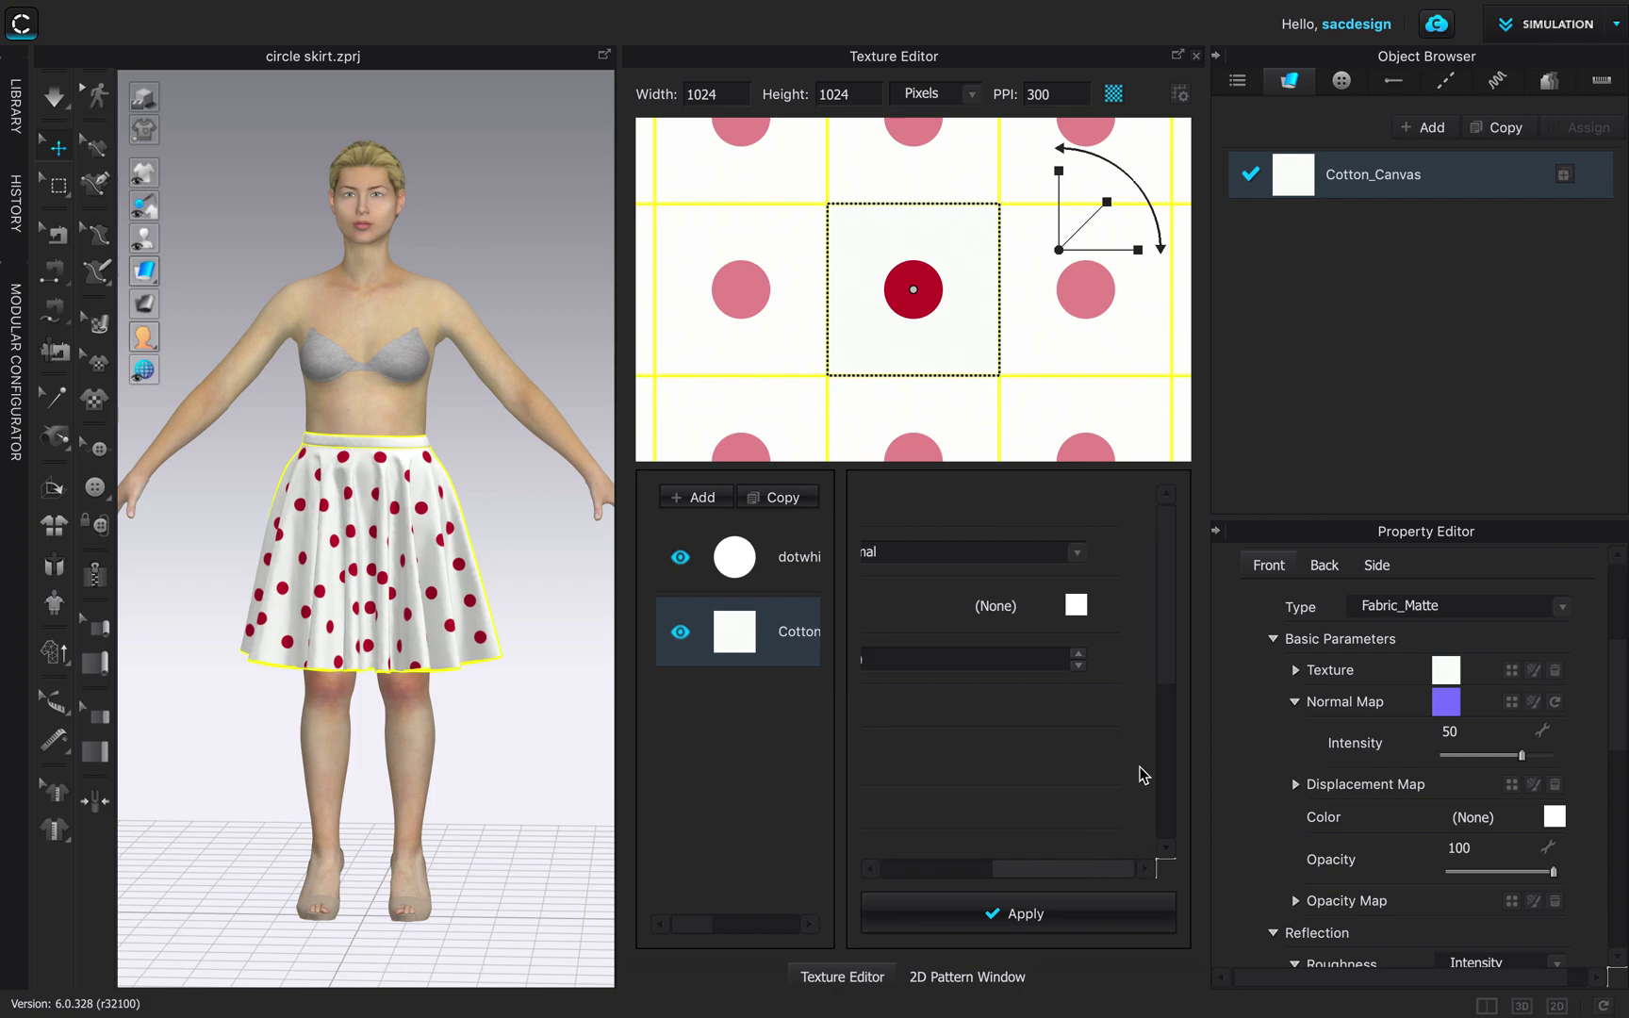
click(1076, 606)
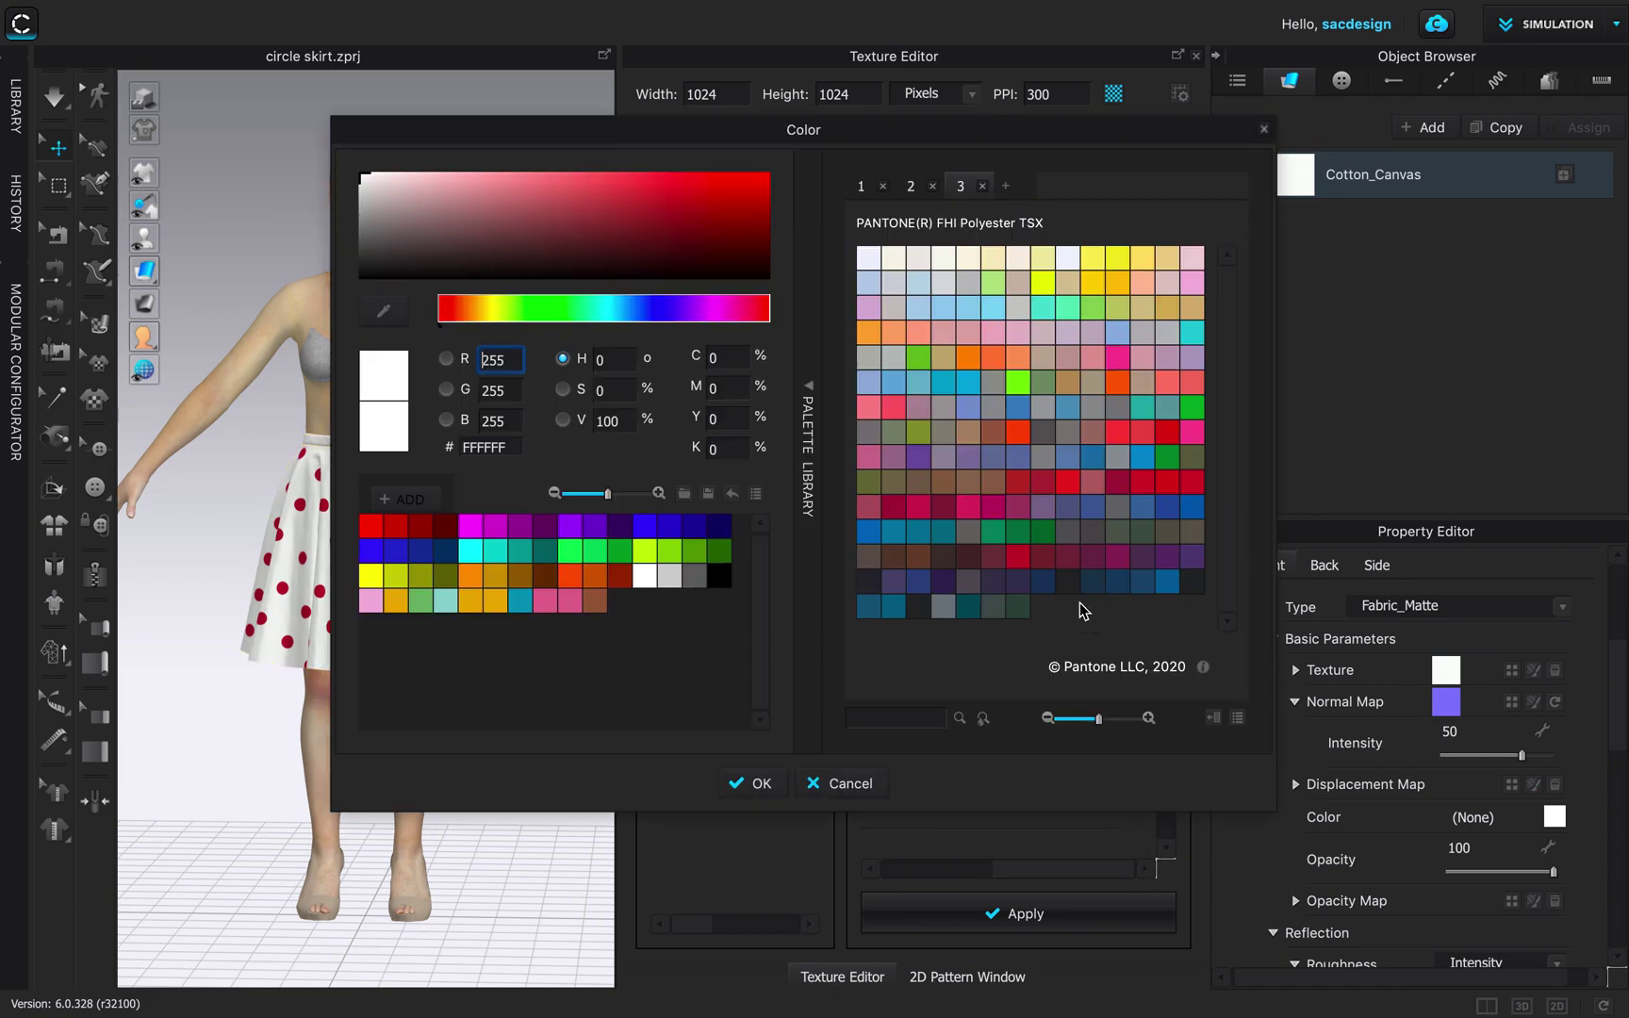
Set the Cotton base layer's paint colour to pure black (#000000).
click(1195, 584)
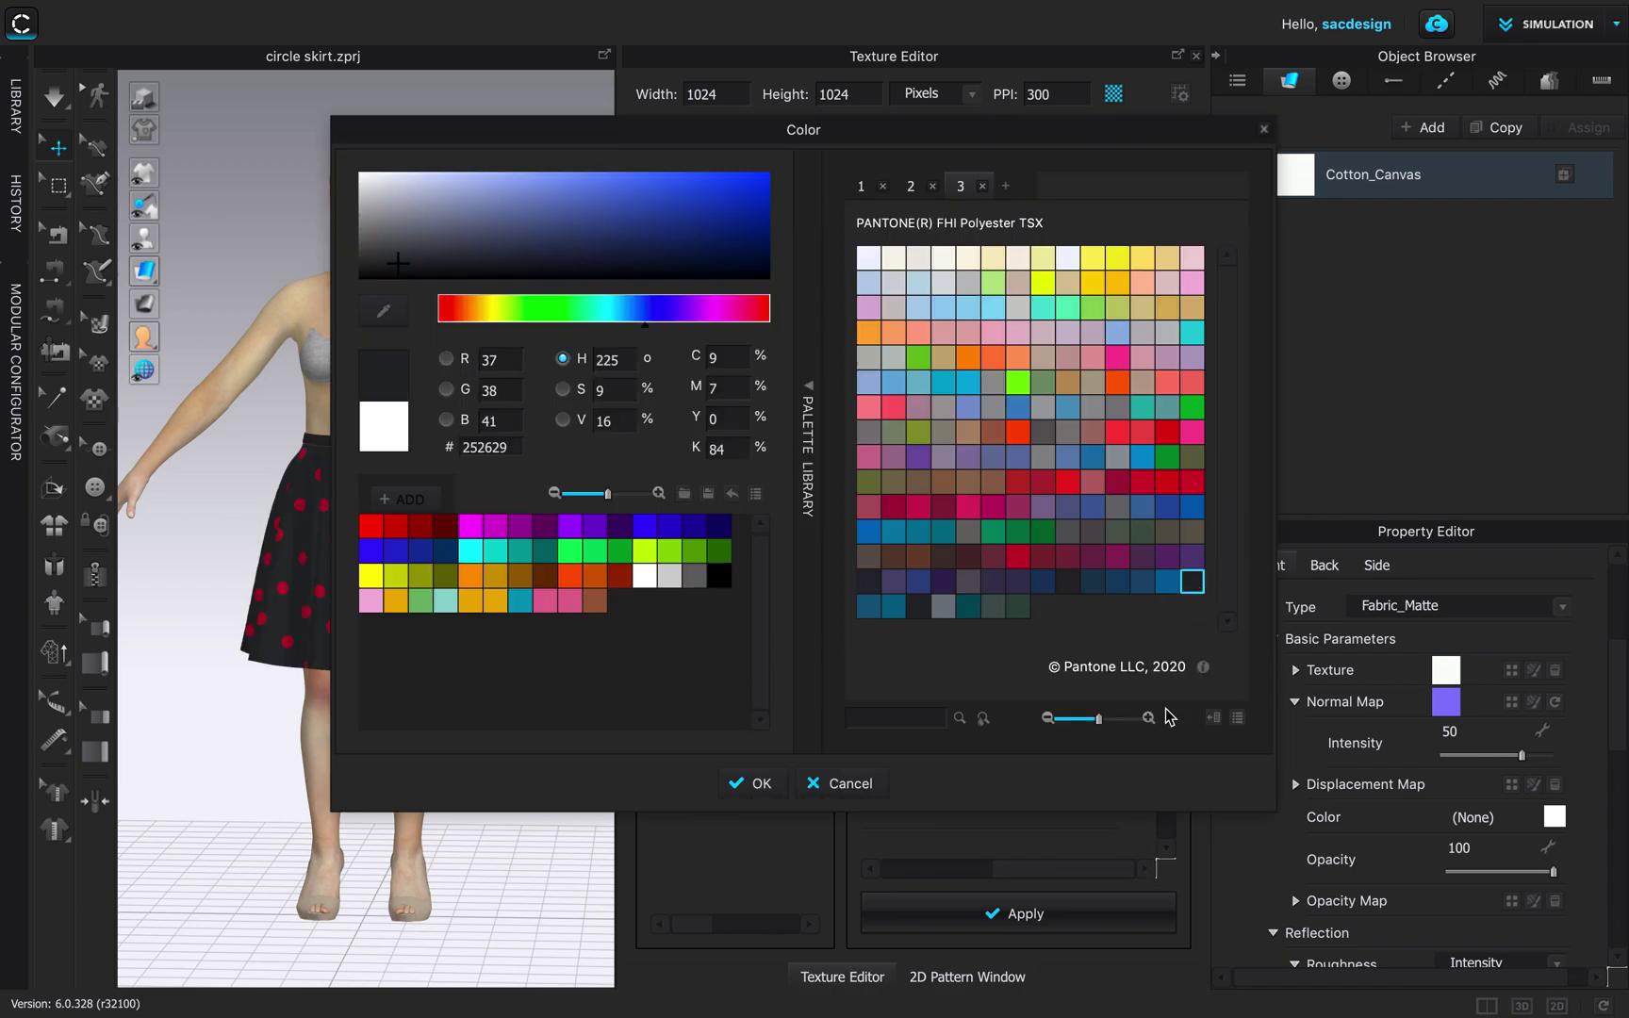
click(720, 576)
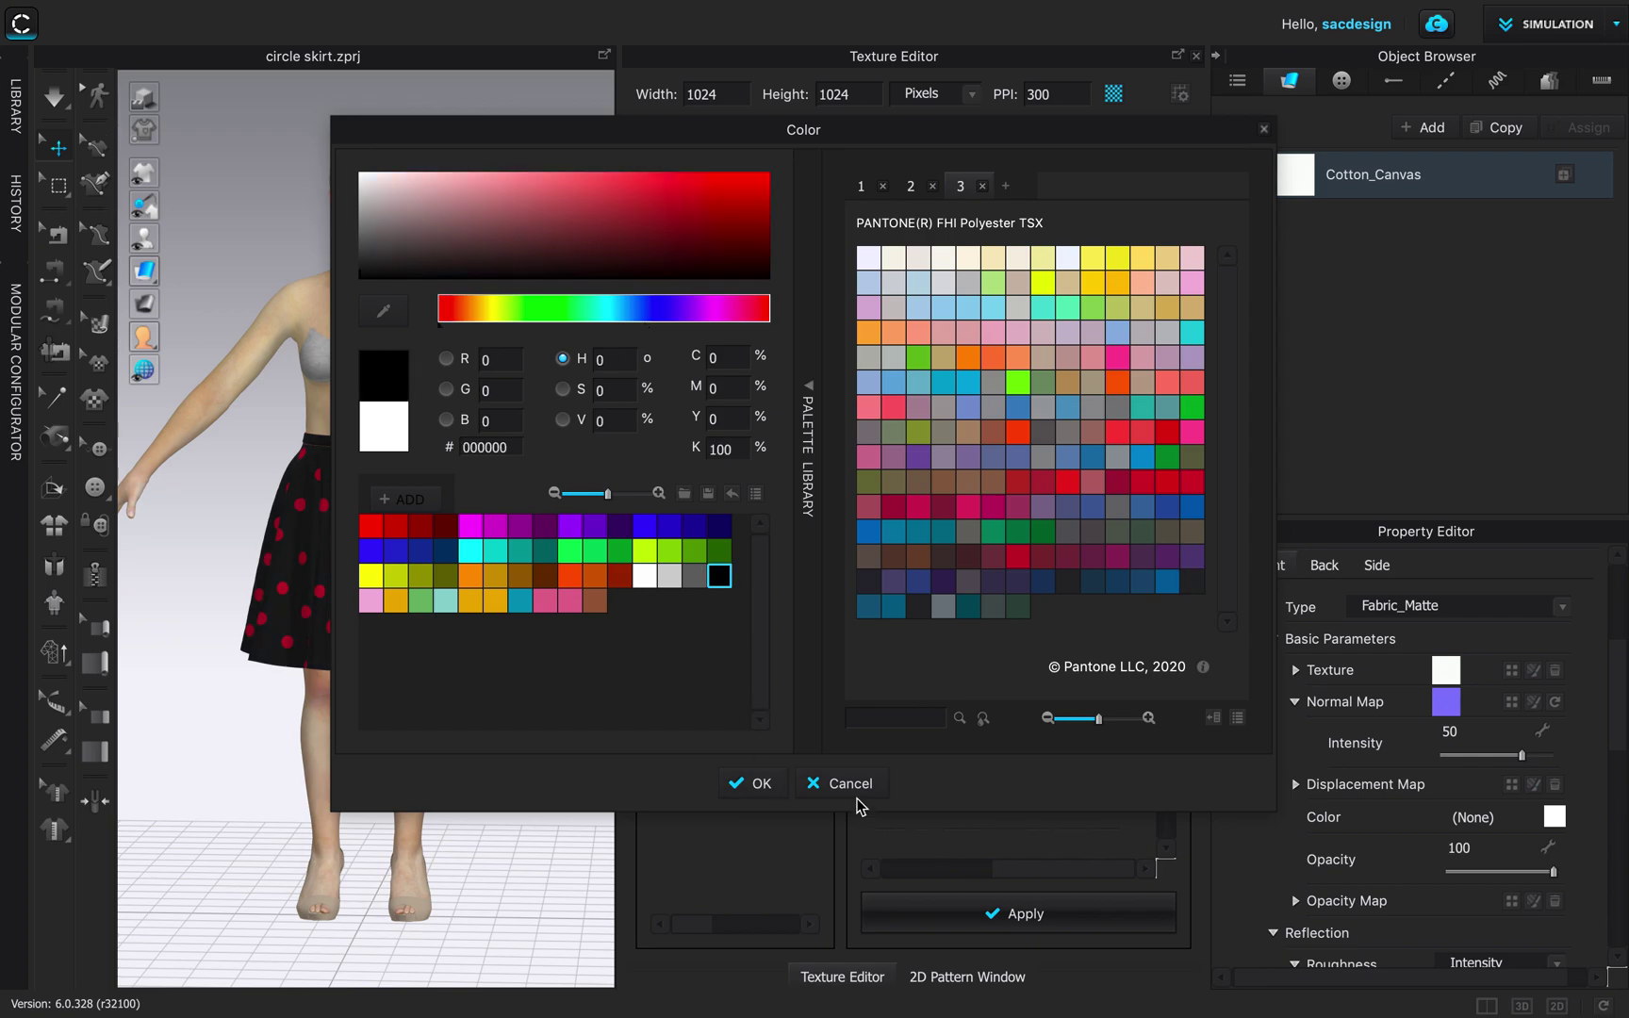
click(745, 780)
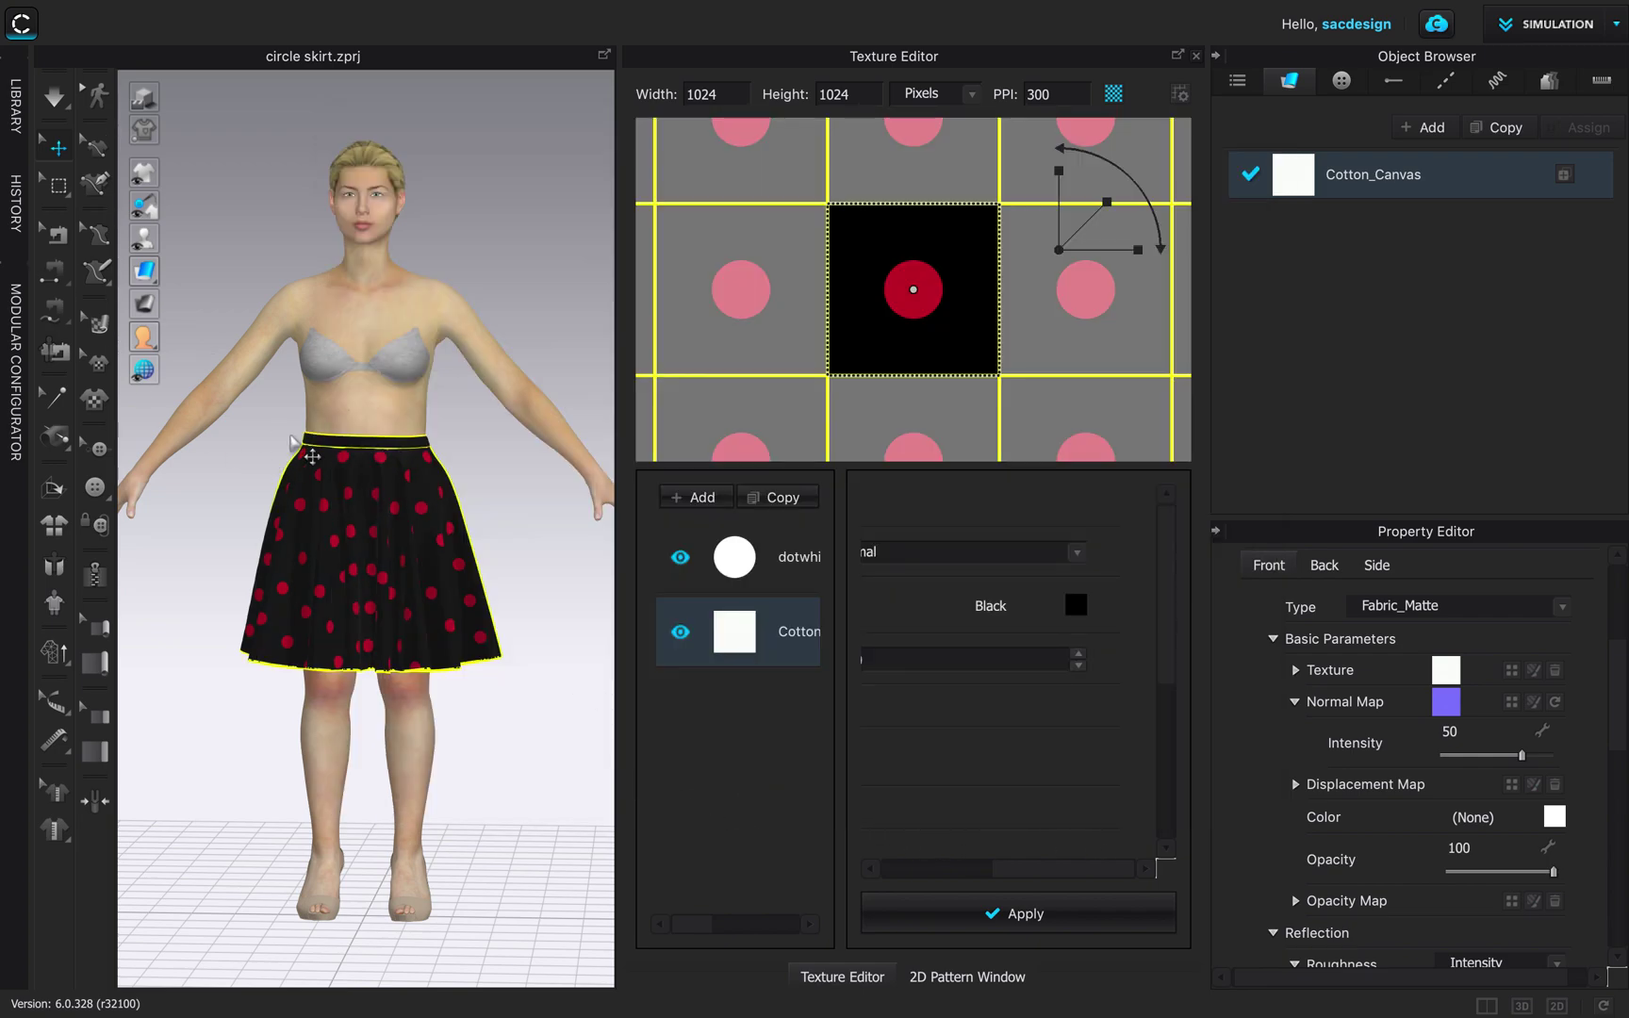
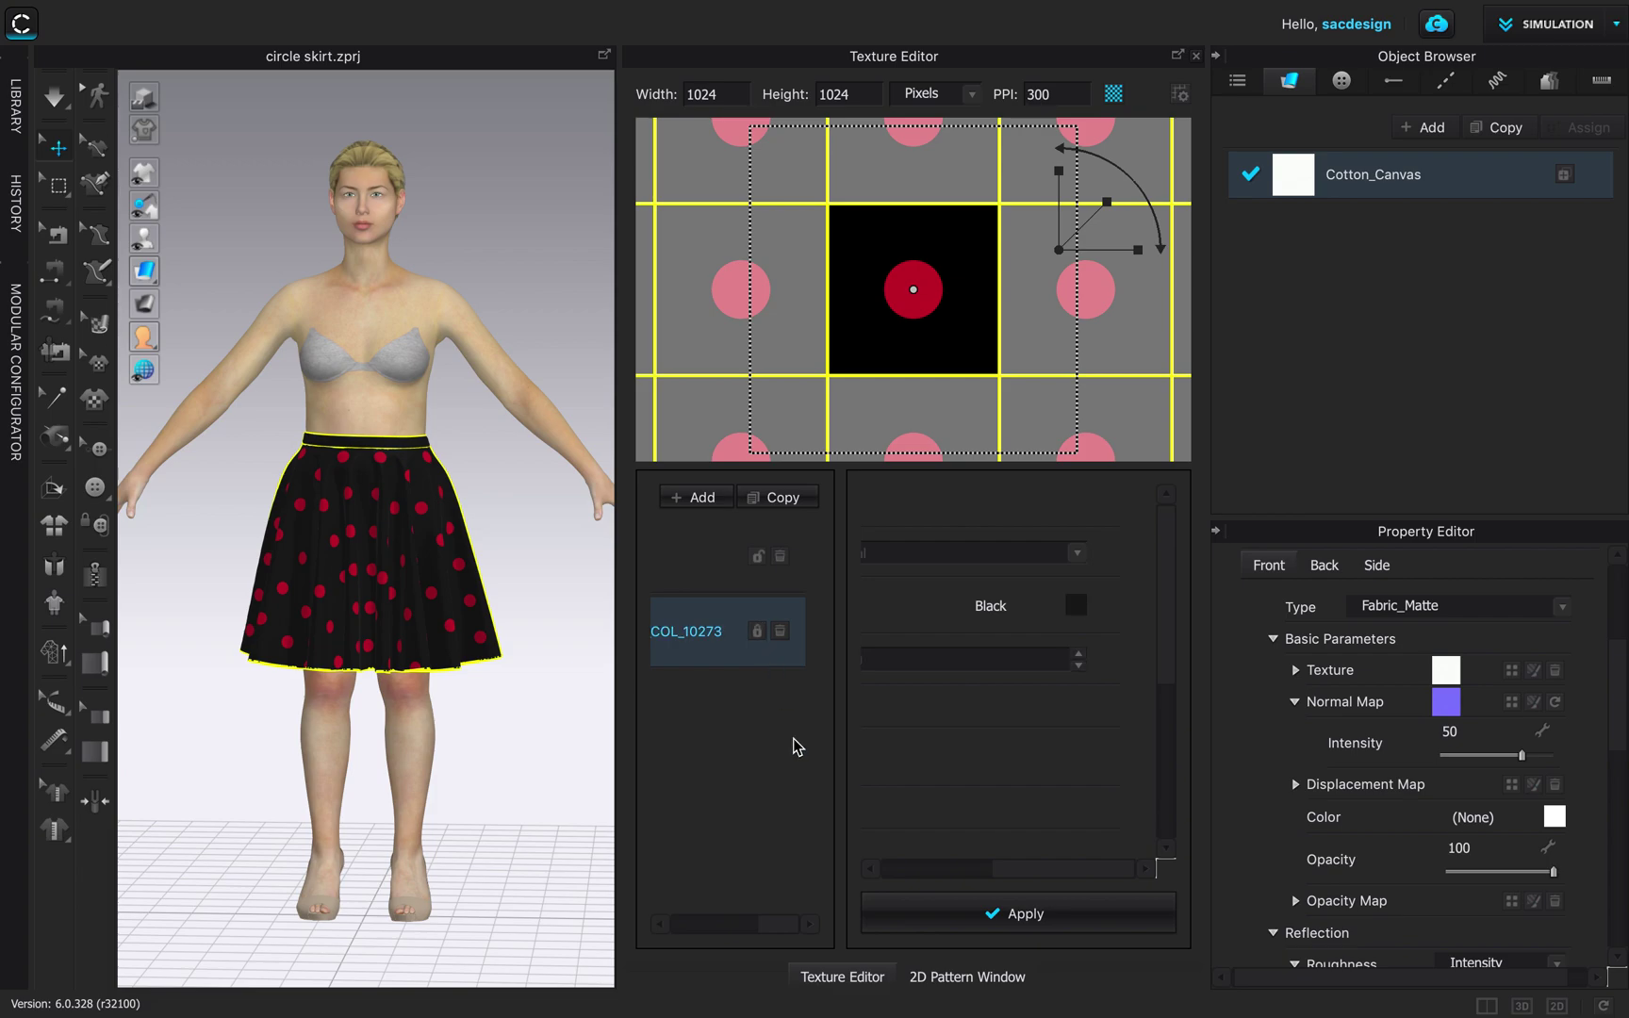
Select the red dot layer, then rescale, reposition and rotate the red dot in the tile.
drag(777, 930, 691, 928)
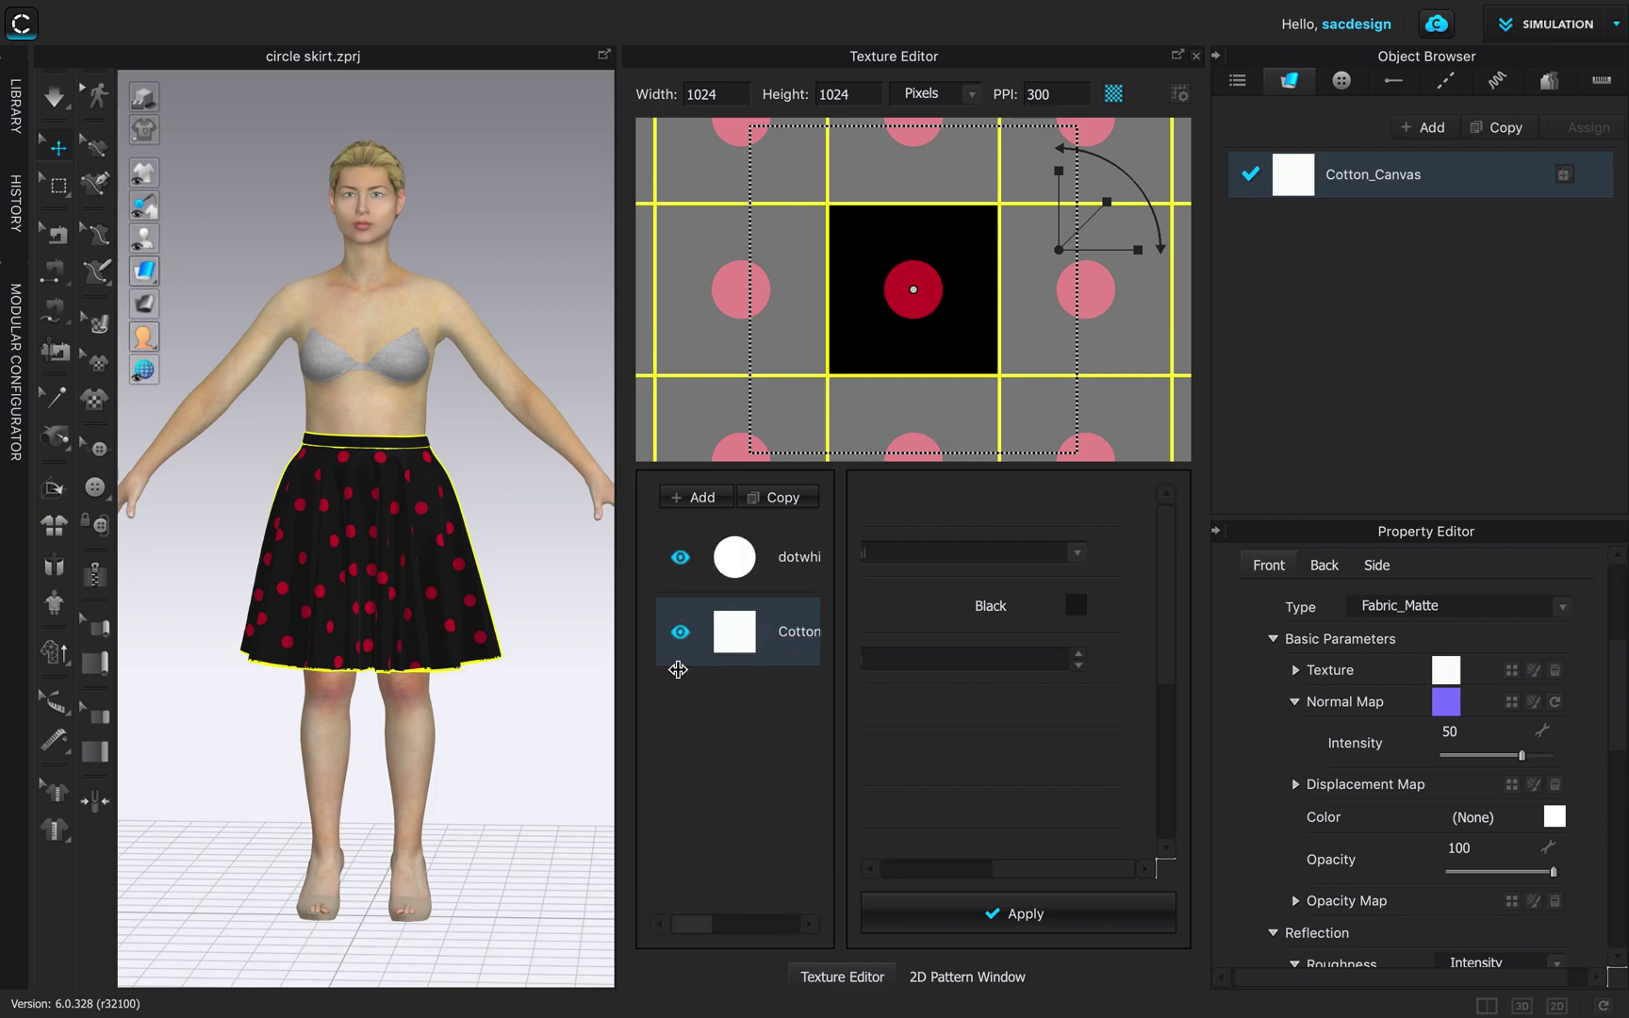
click(790, 578)
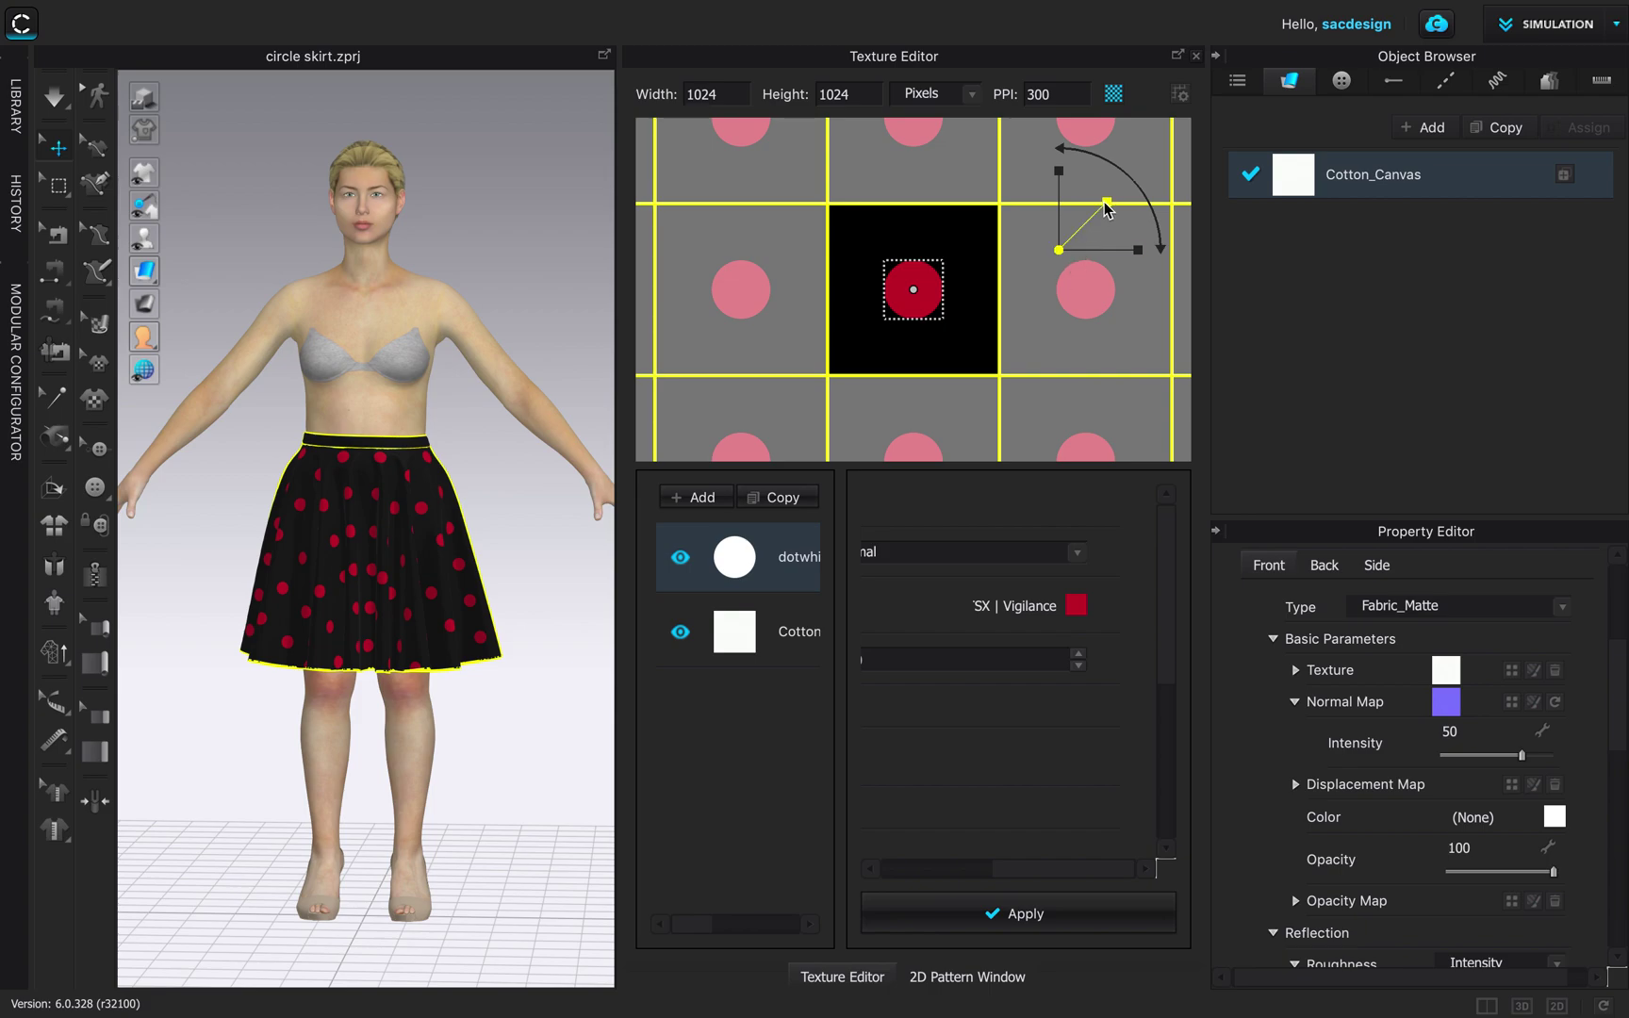
mouse_move(1107, 209)
mouse_down()
mouse_move(1066, 243)
mouse_move(1131, 185)
mouse_move(1084, 226)
mouse_move(1094, 215)
mouse_up()
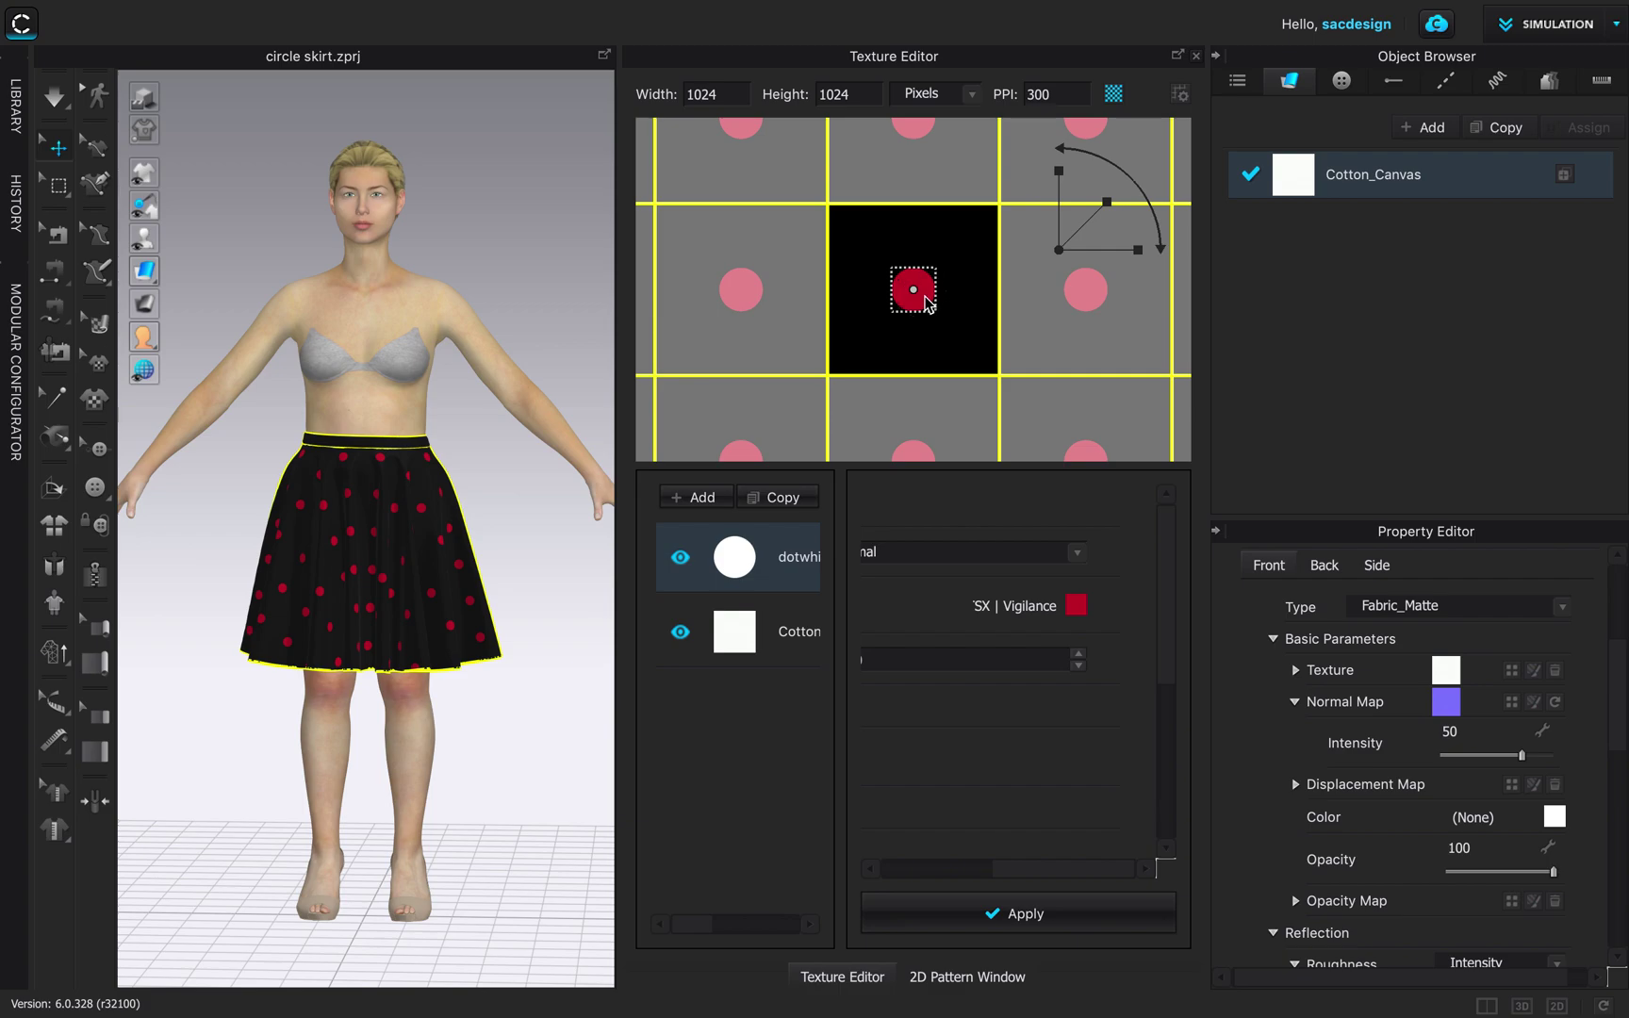
drag(926, 302, 885, 339)
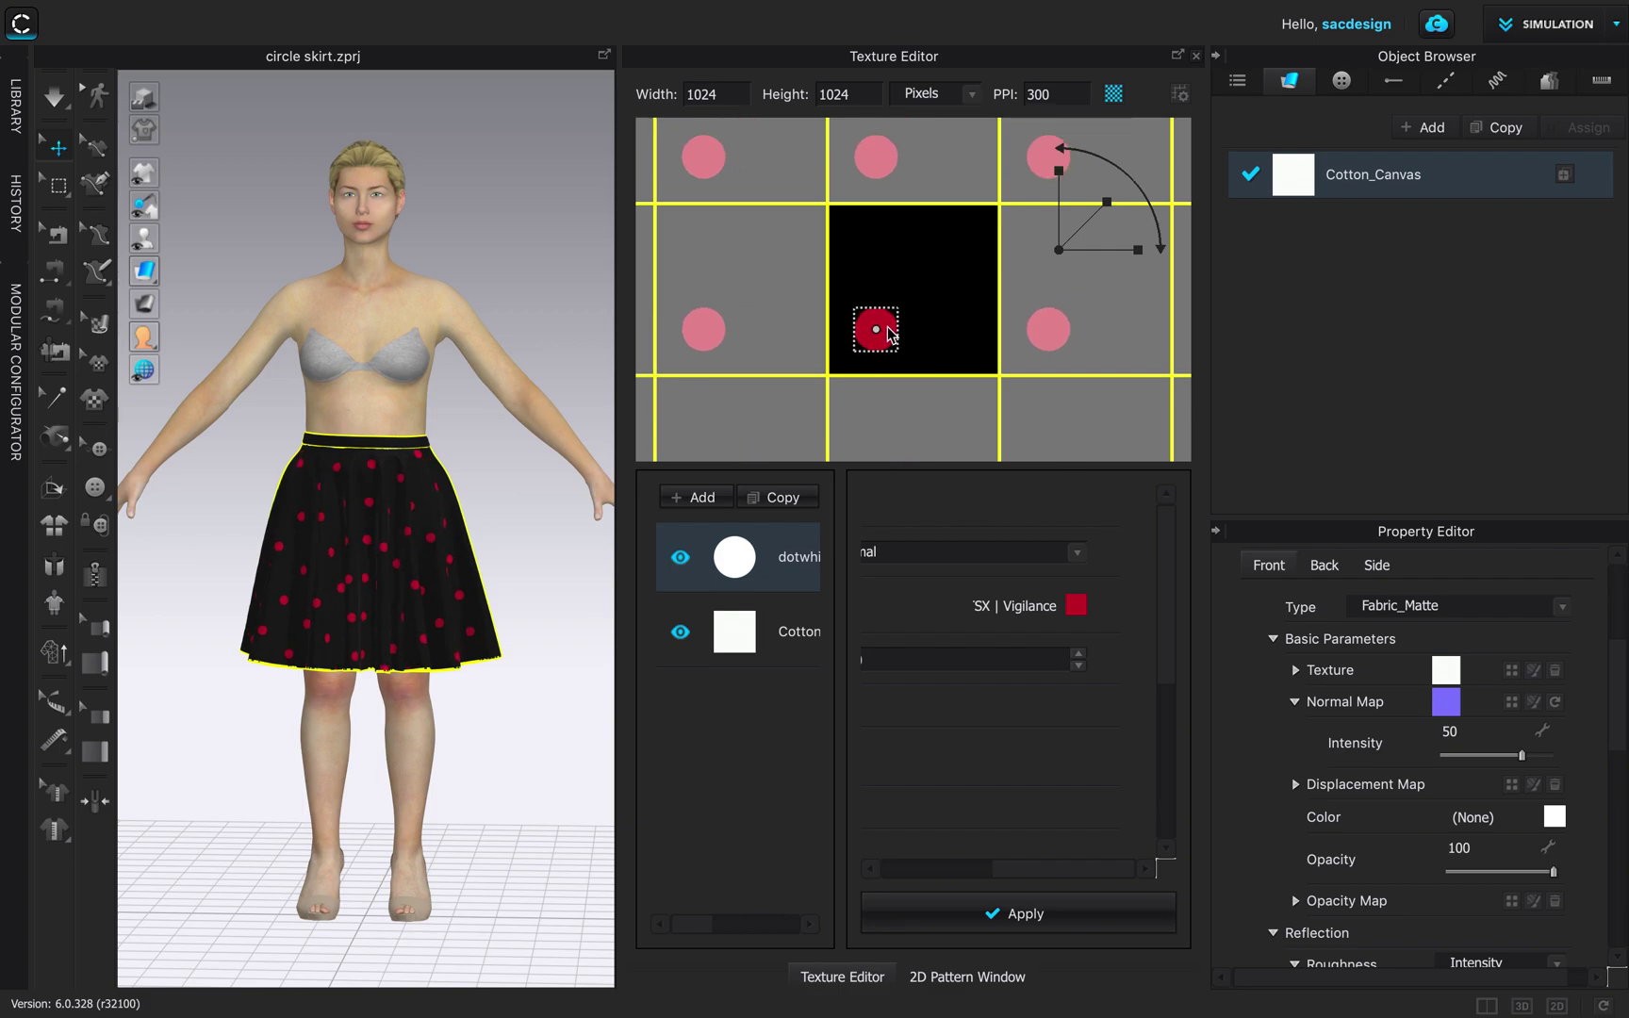
drag(887, 332, 890, 265)
mouse_move(1120, 211)
mouse_down()
mouse_move(1139, 181)
mouse_move(1096, 149)
mouse_move(1136, 189)
mouse_move(1107, 234)
mouse_up()
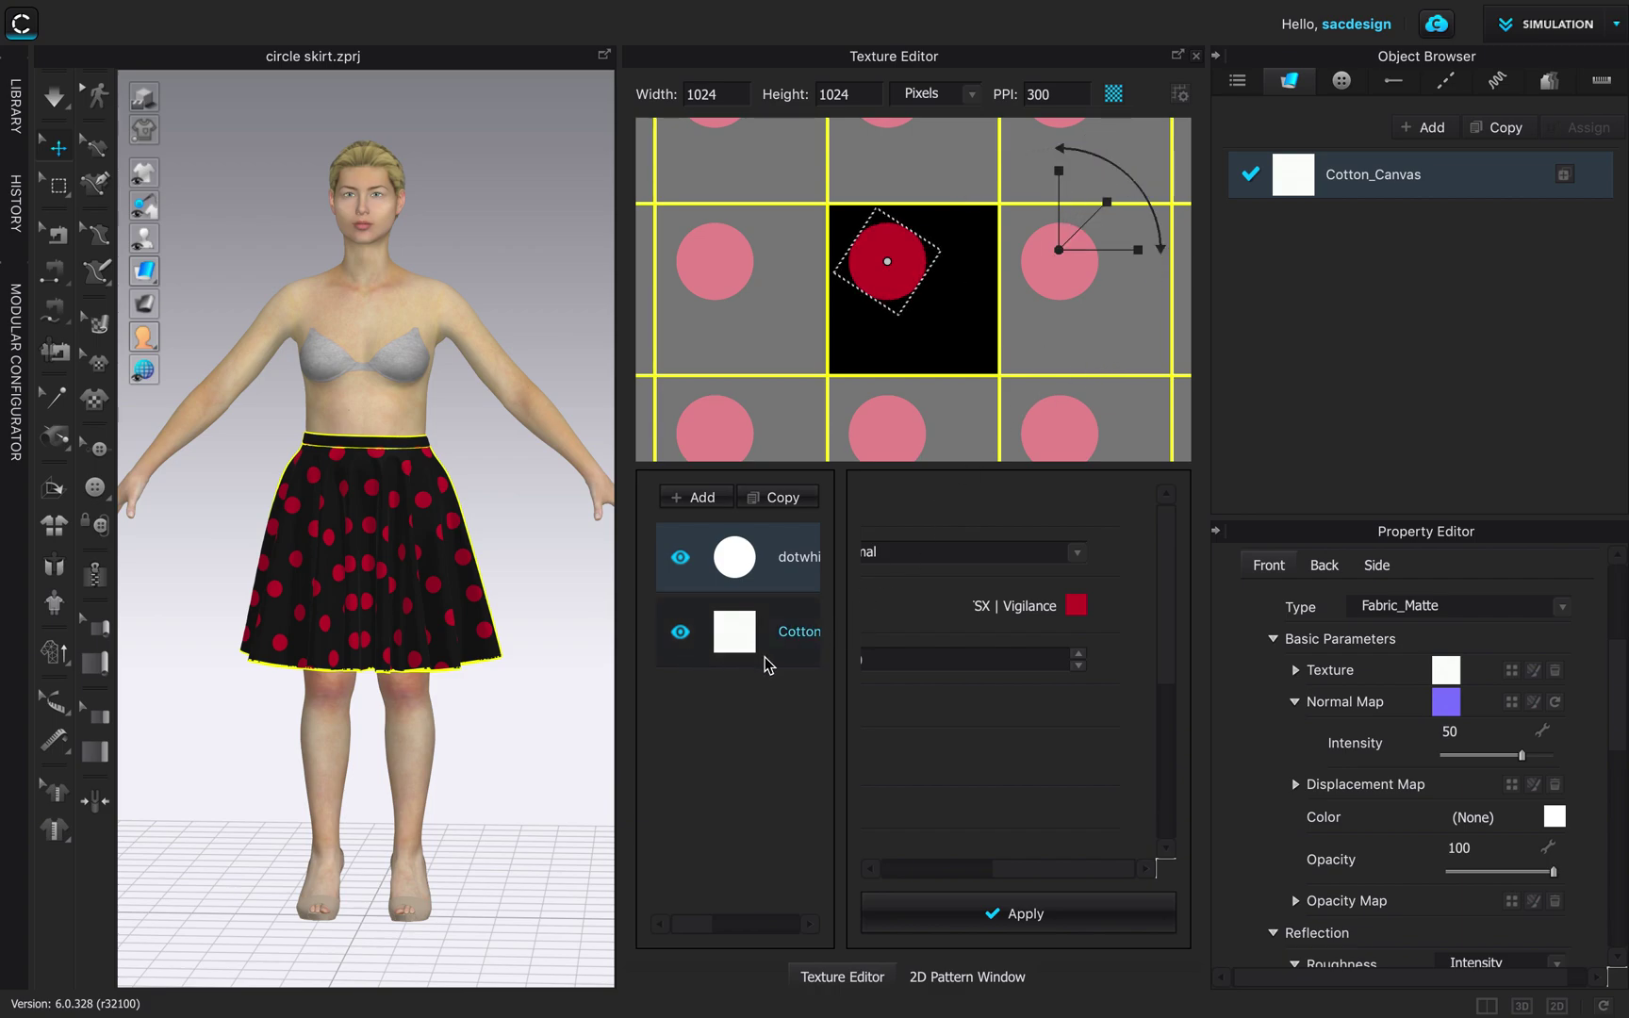
Add dotwhite.png as a new texture layer and drag the white dot down to the tile's bottom edge.
click(701, 498)
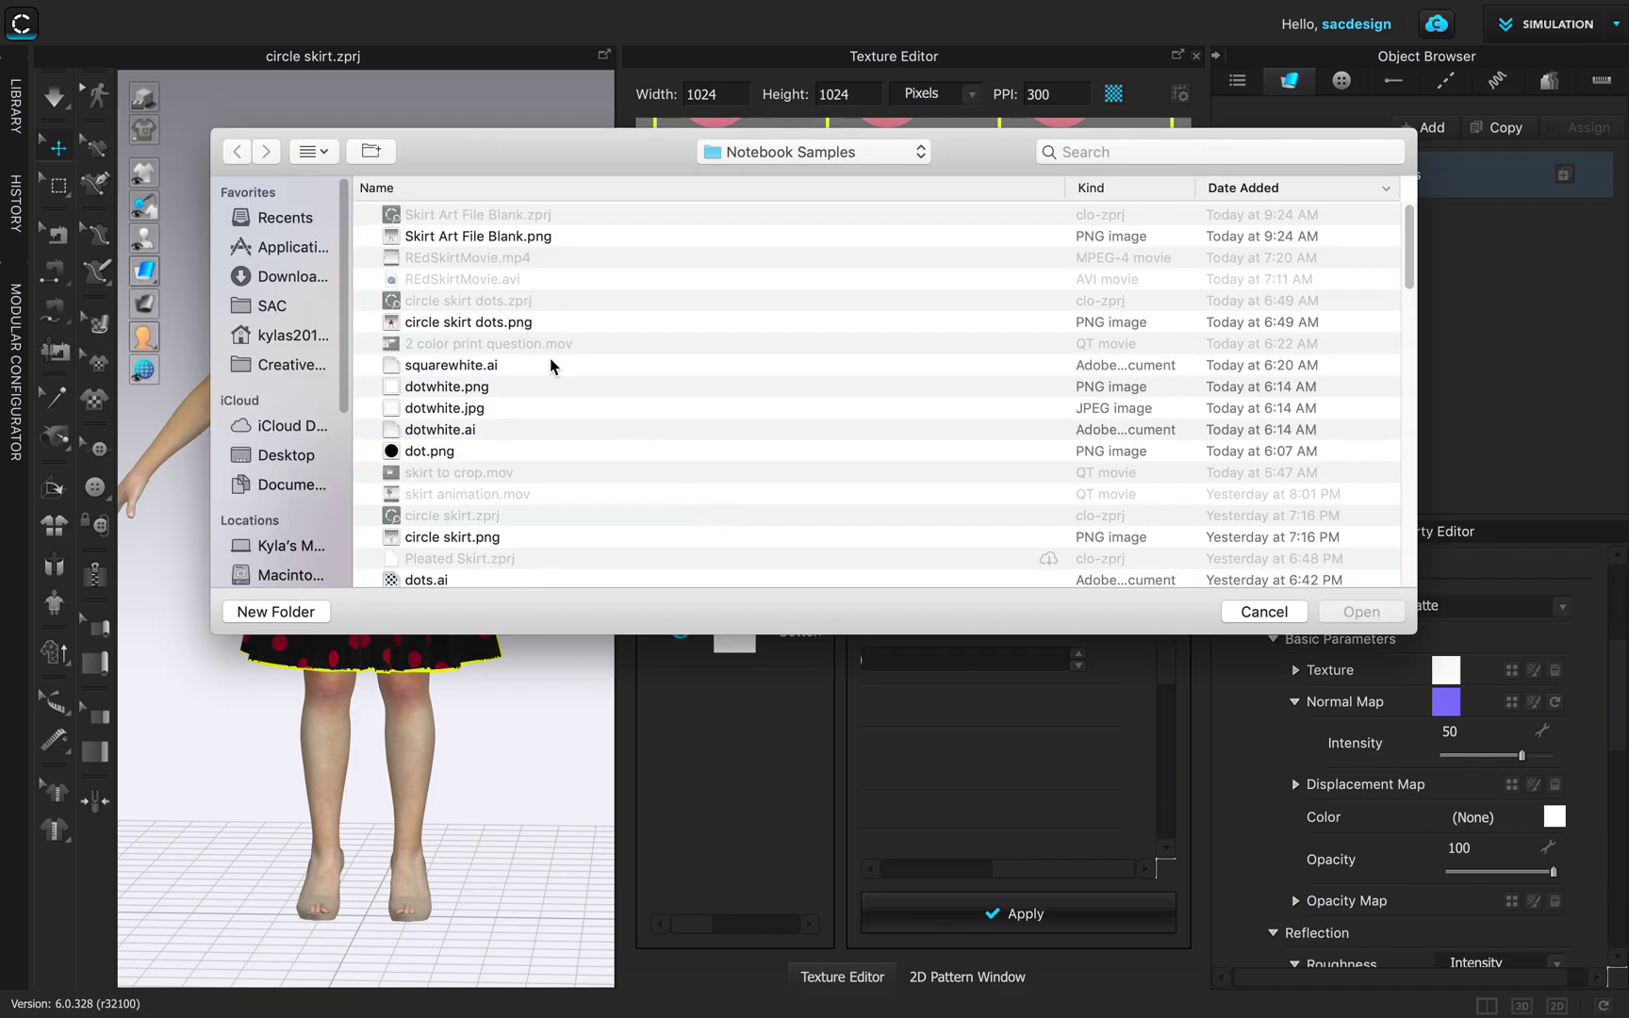
double_click(440, 389)
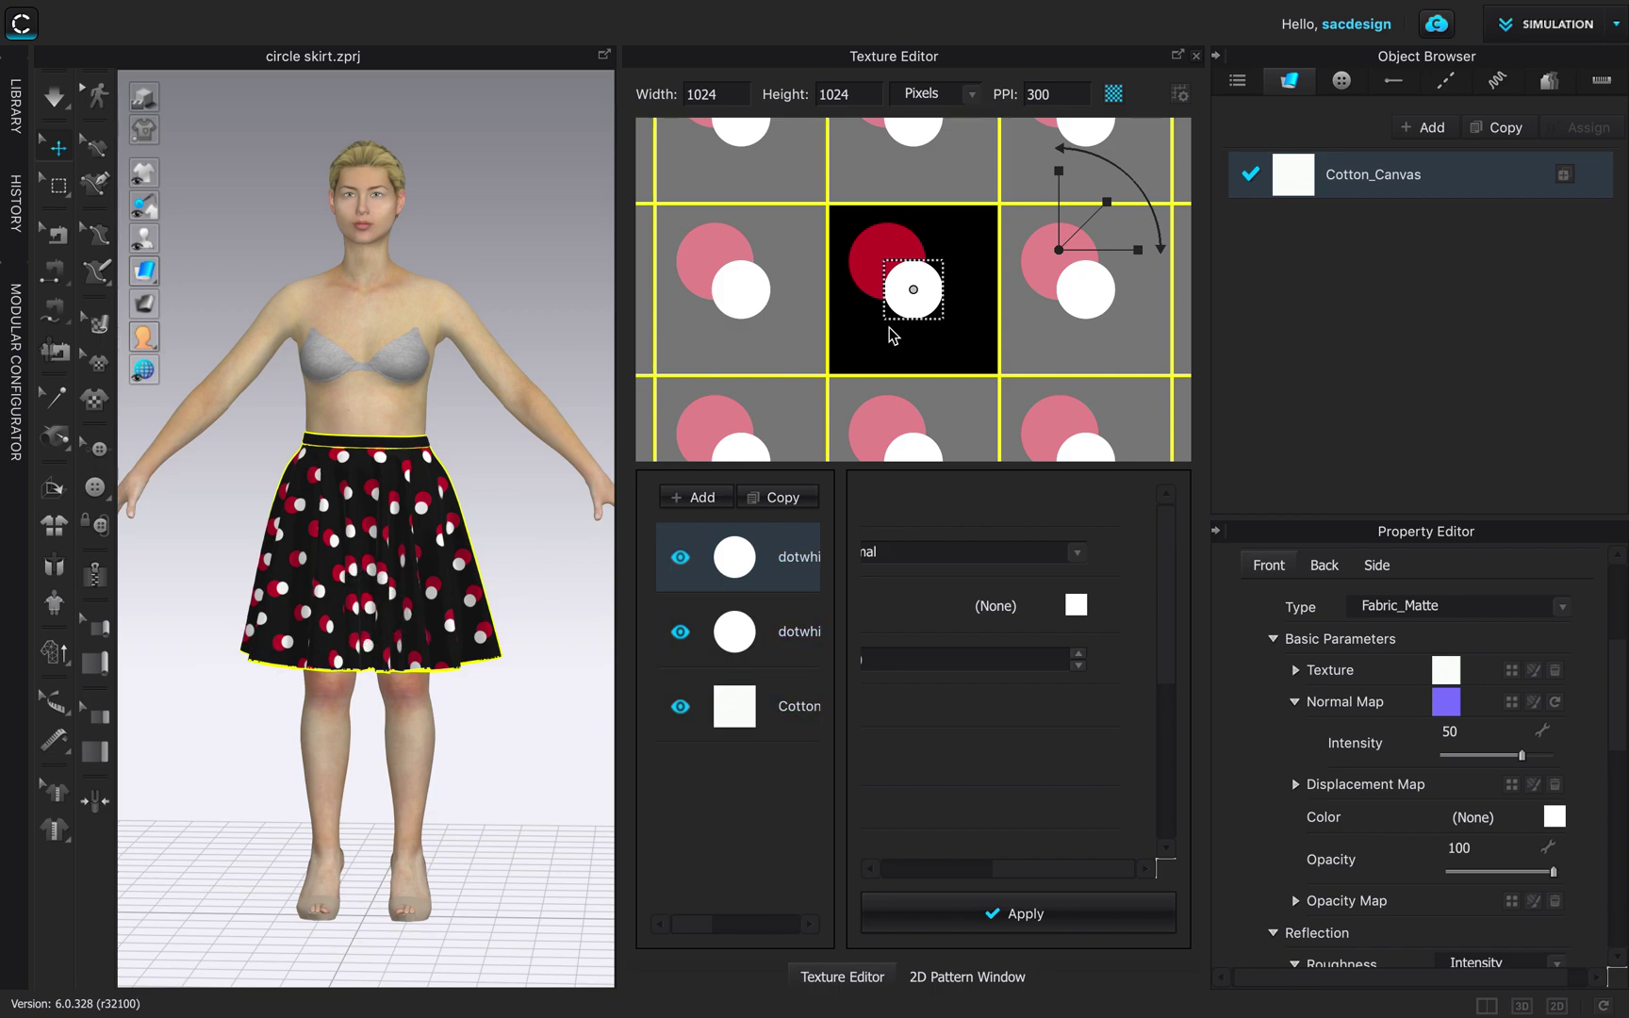
drag(915, 291, 881, 410)
scroll(406, 533, up, 10)
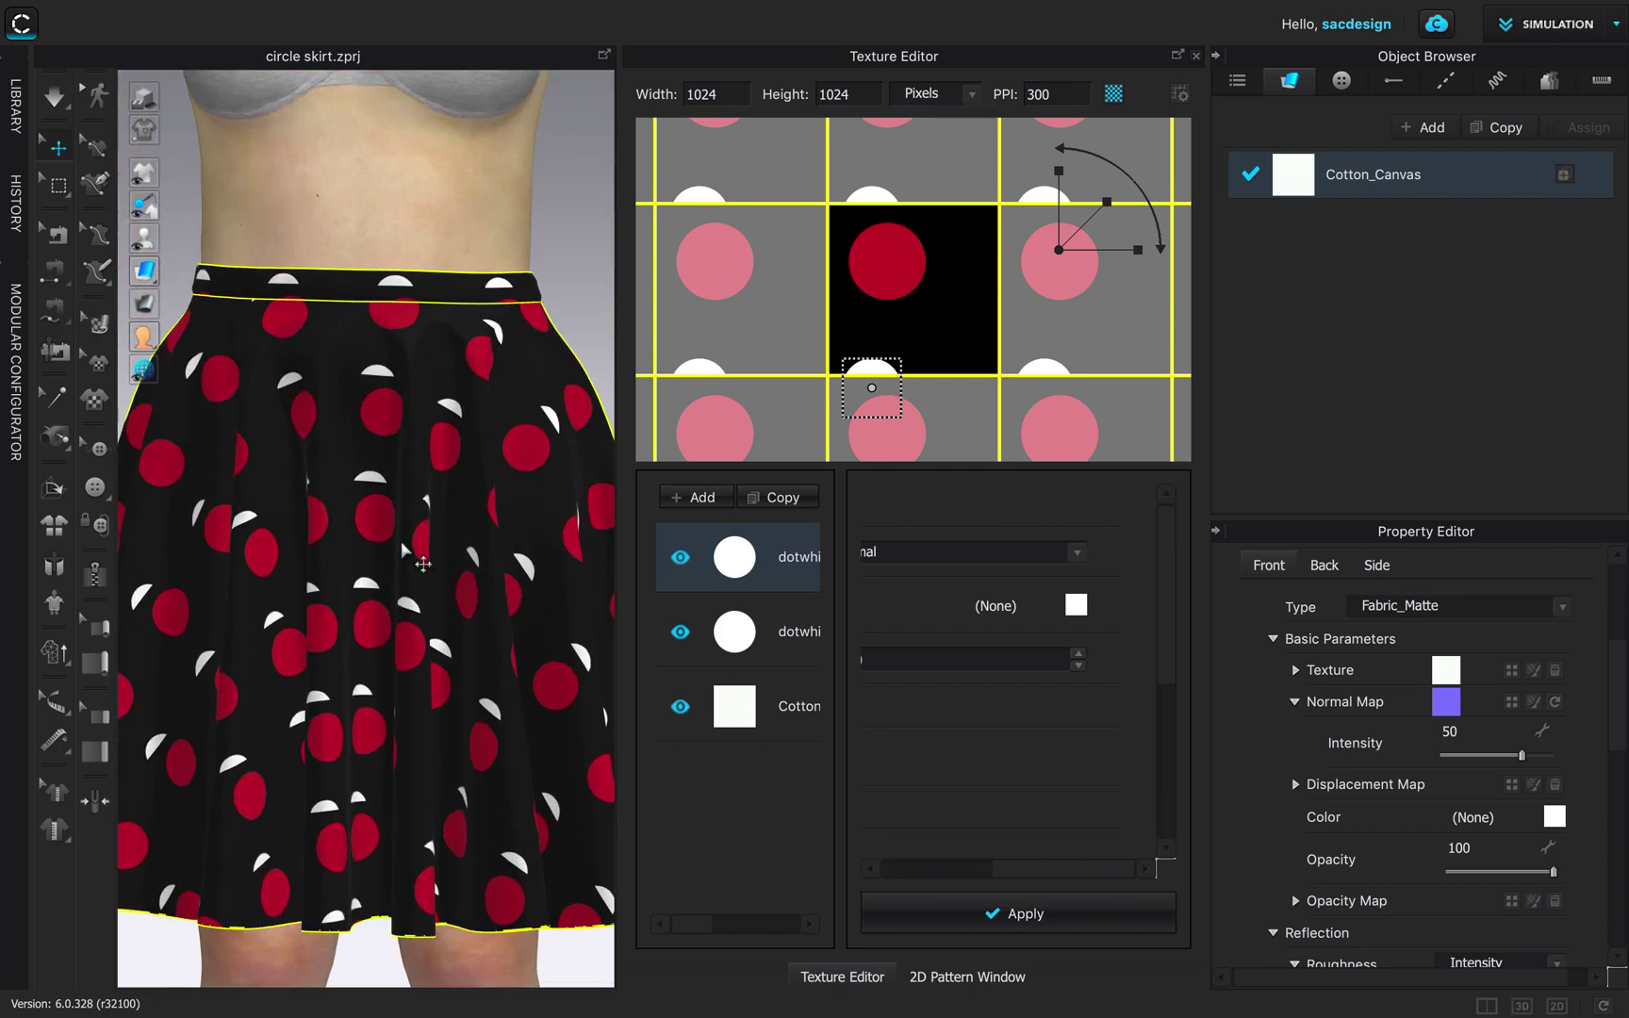
scroll(401, 541, up, 3)
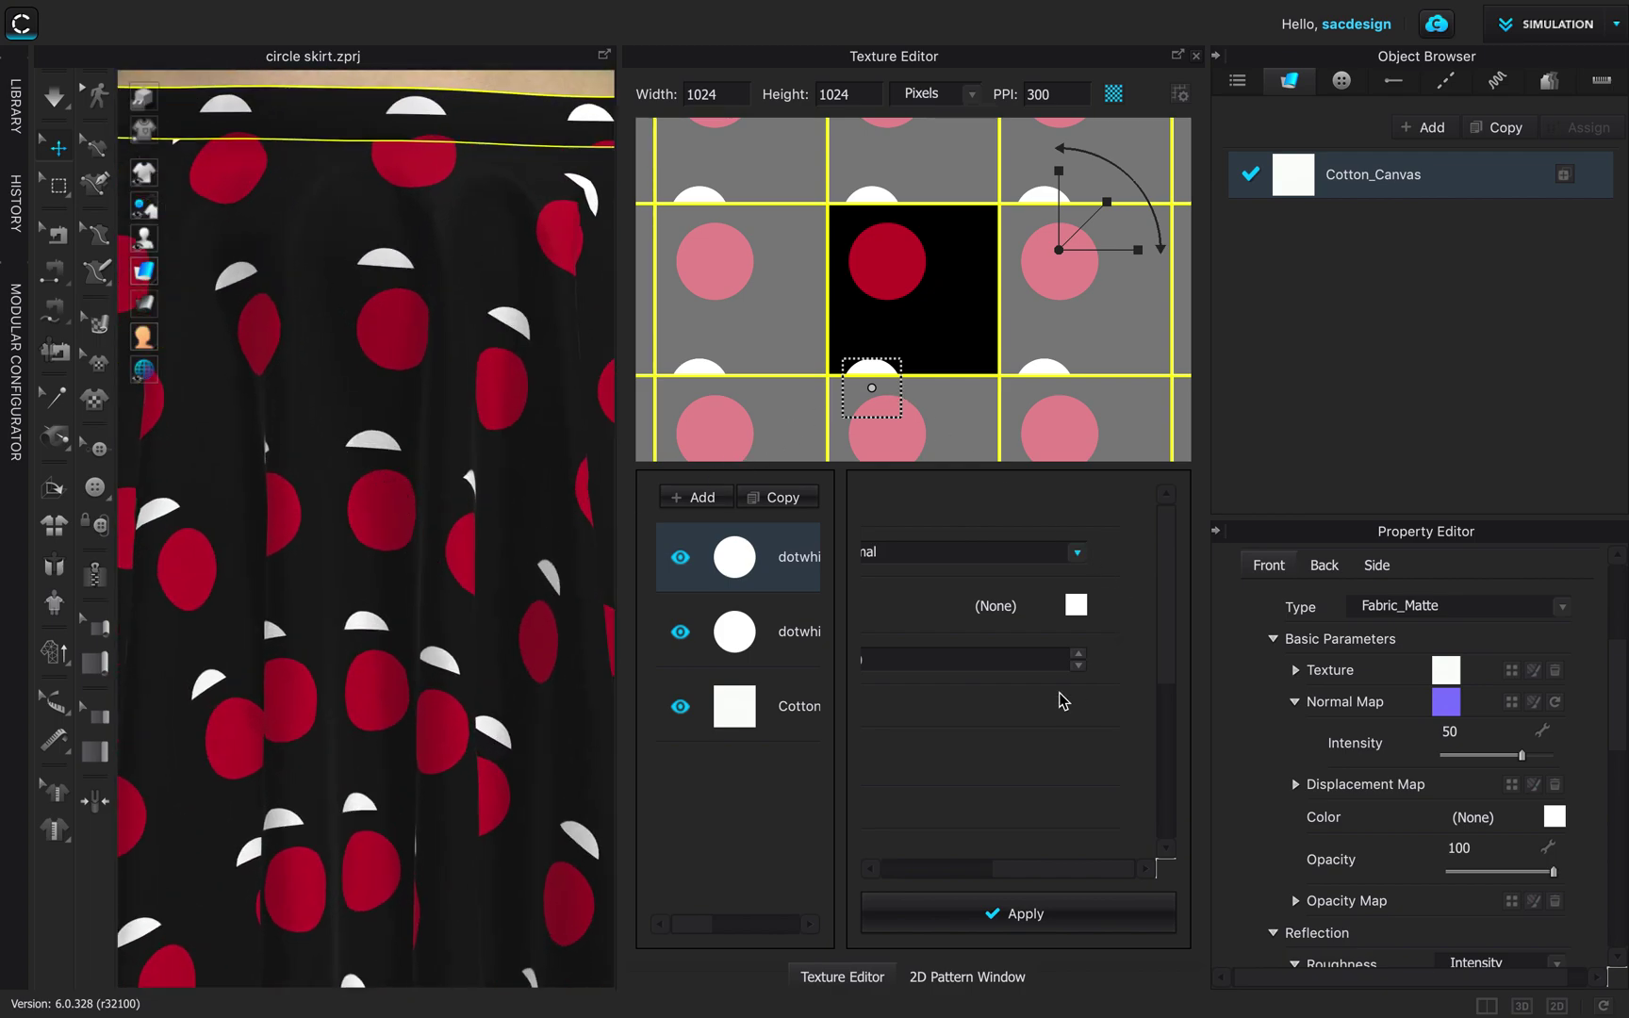
drag(1040, 862, 837, 887)
scroll(1014, 748, down, 3)
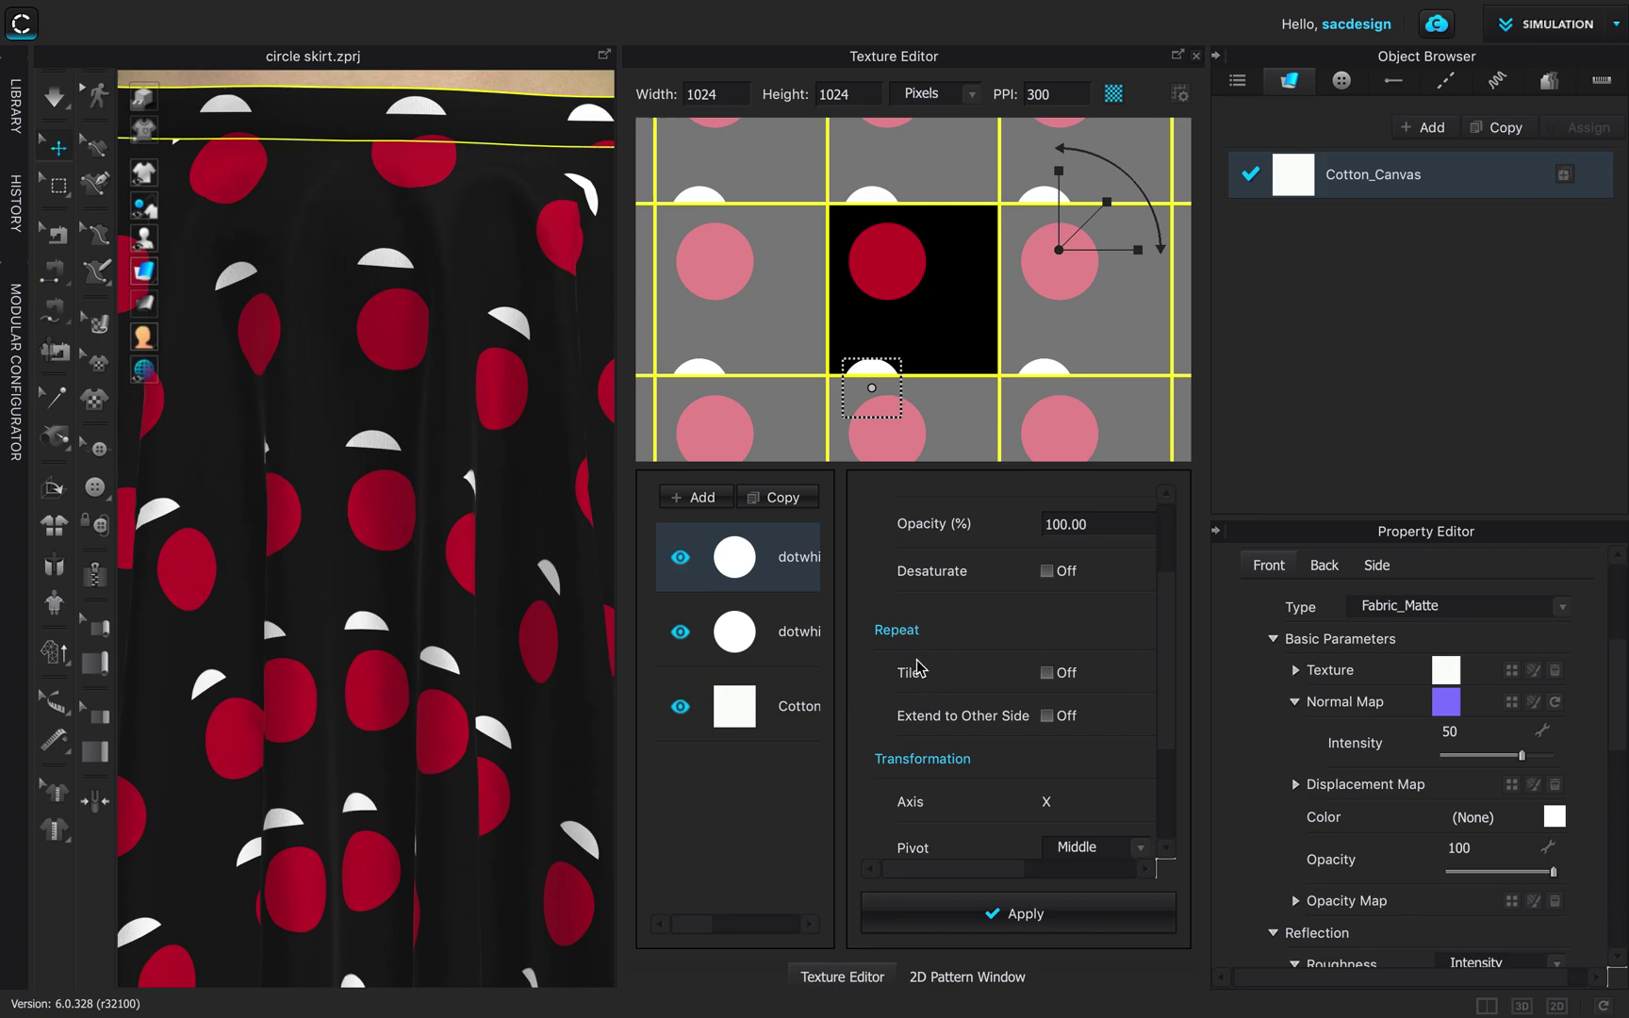
Enable Extend to Other Side, then shrink the white dot and move it up in the tile.
click(1047, 716)
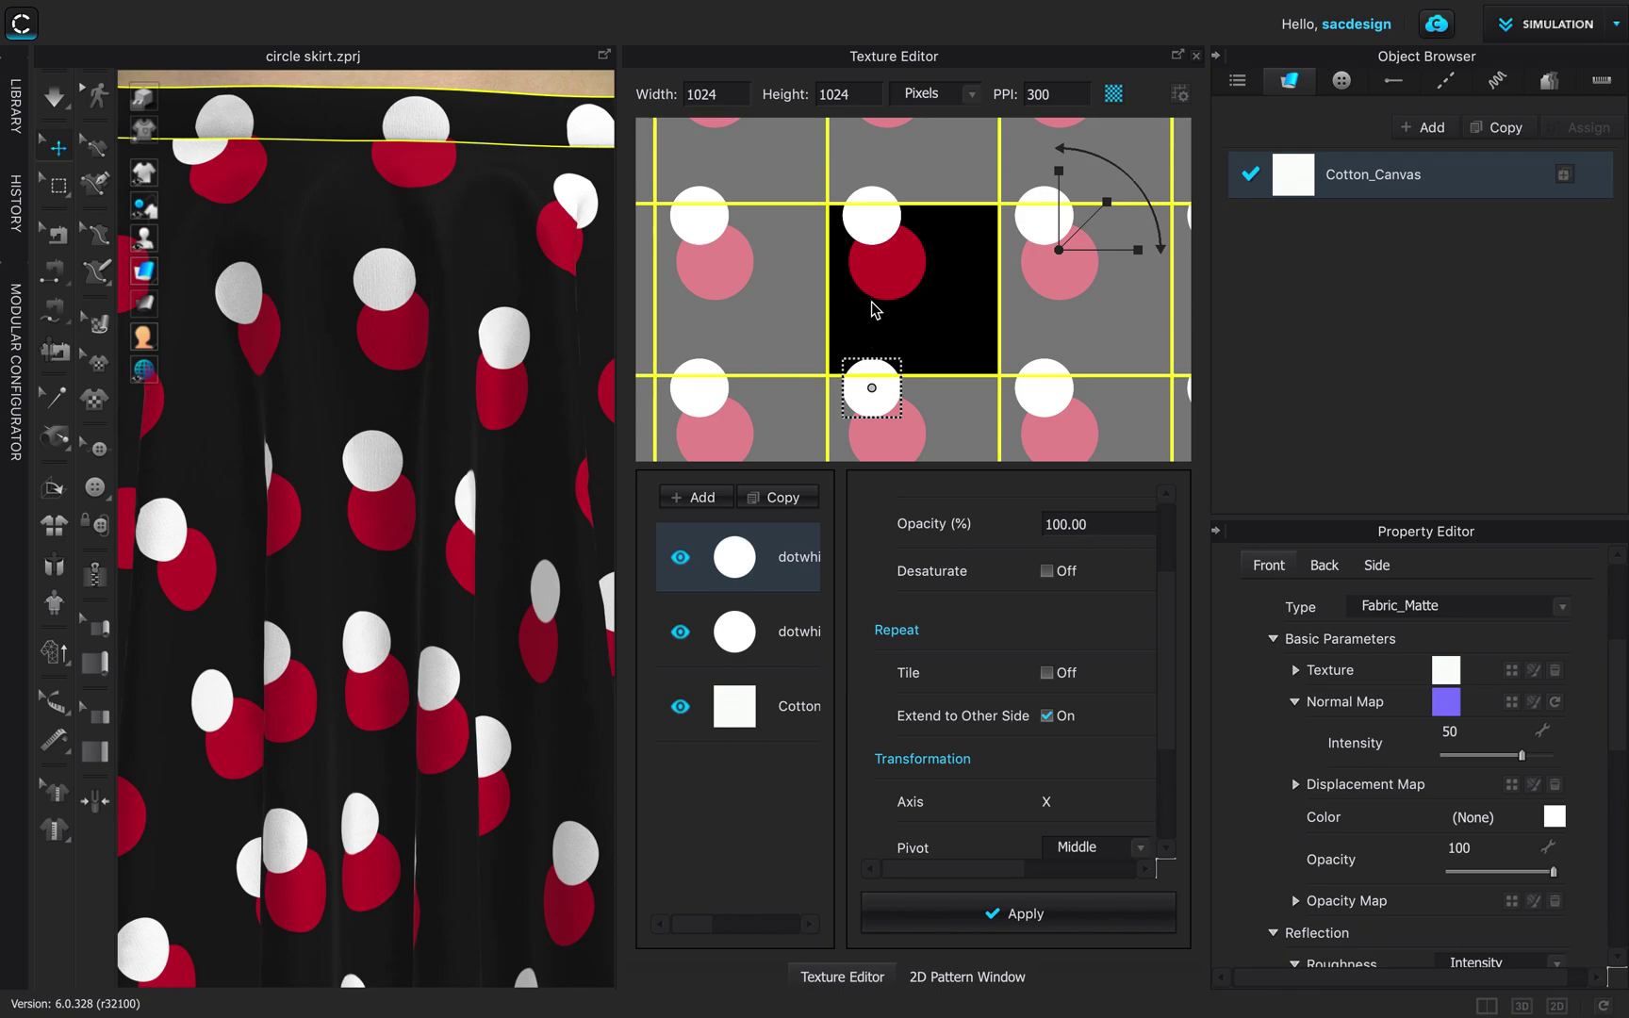
drag(881, 356, 974, 394)
scroll(528, 406, down, 3)
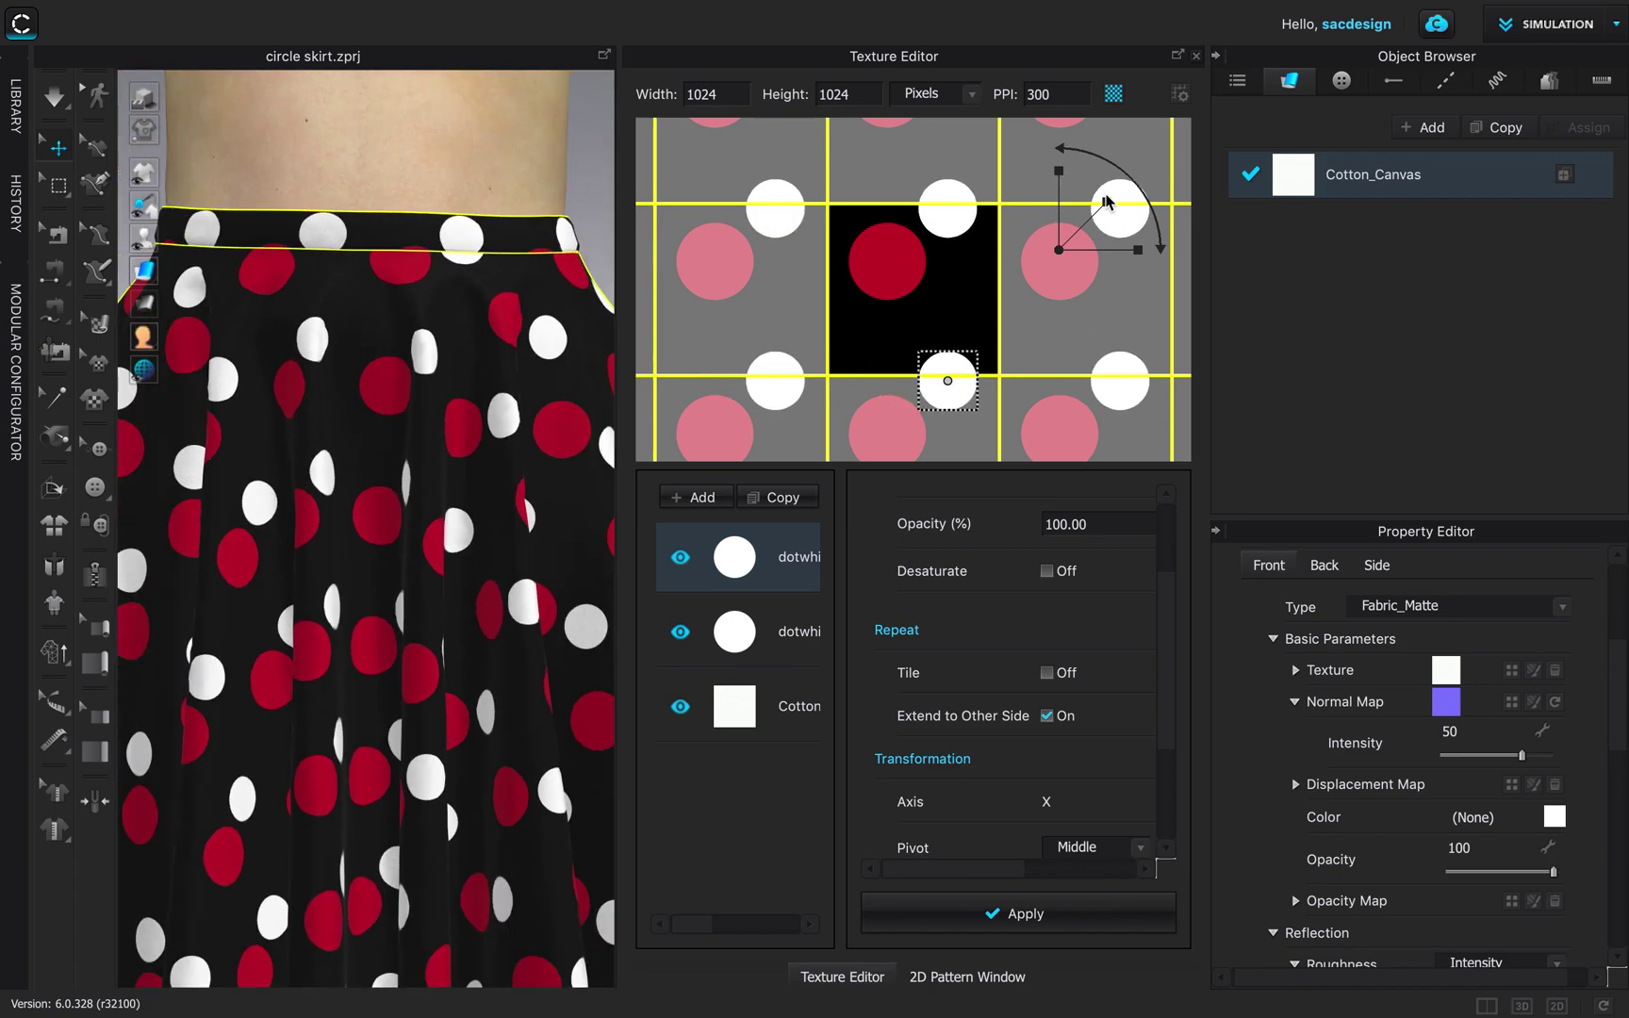
mouse_move(1111, 212)
mouse_down()
mouse_move(1094, 232)
mouse_move(1115, 216)
mouse_up()
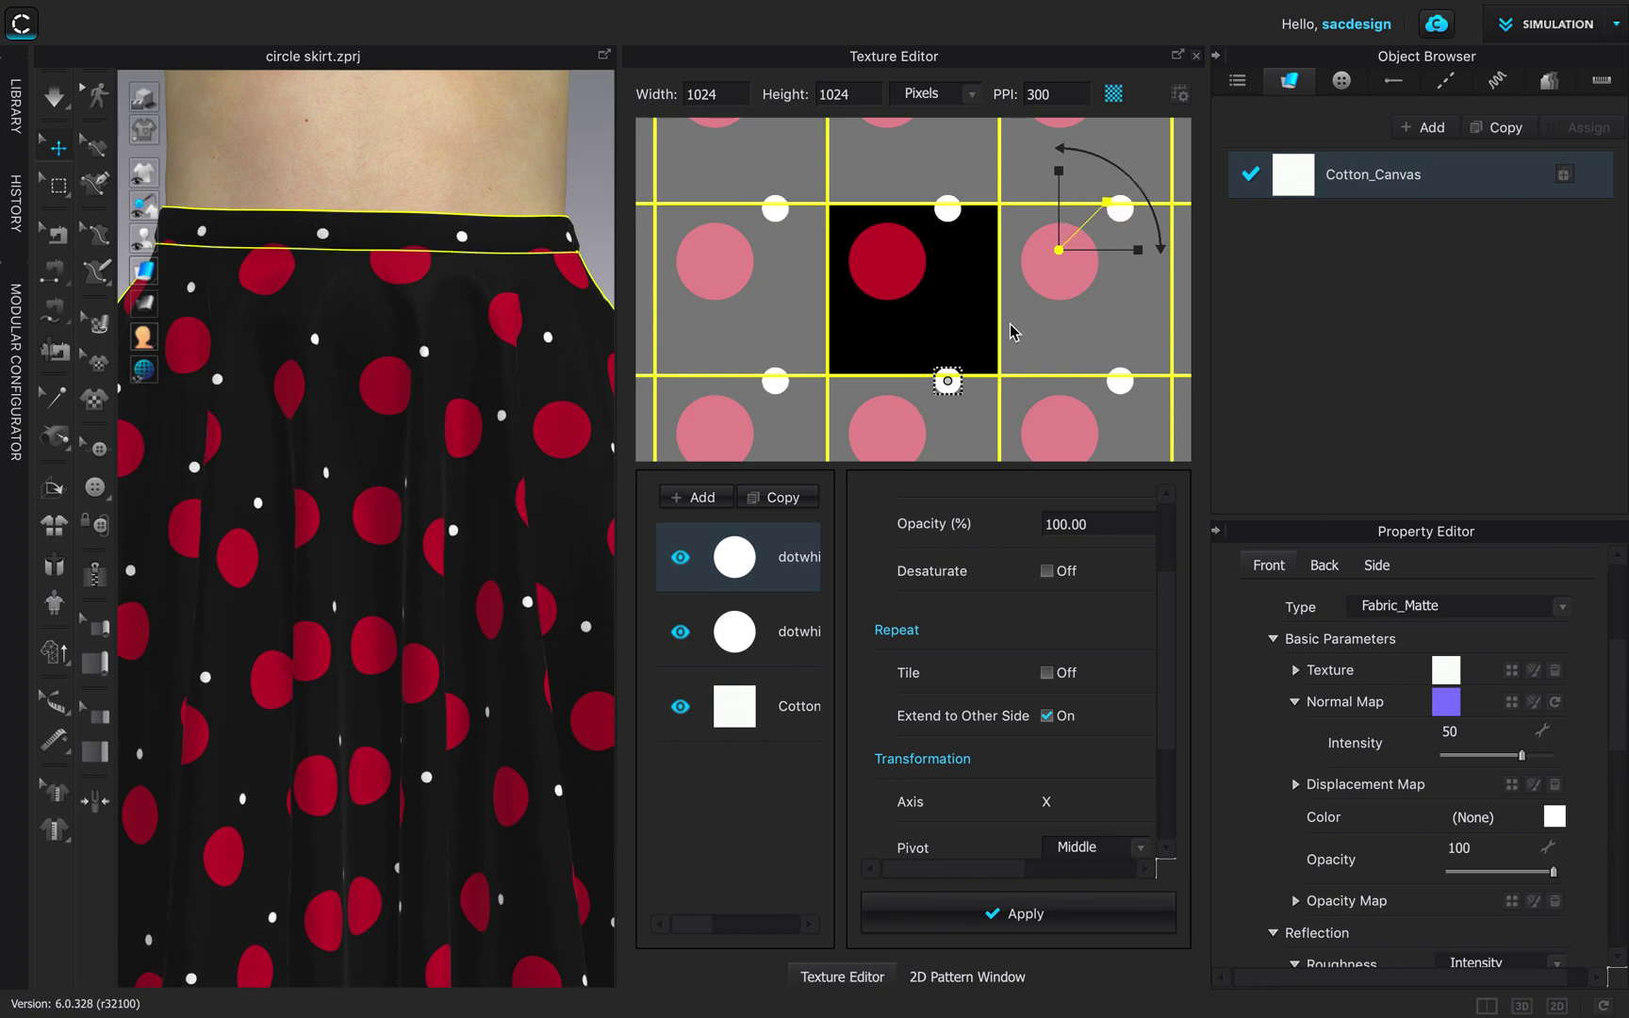
drag(939, 390, 943, 347)
Orbit the 3D view to check the skirt's dots, then deselect the skirt.
scroll(415, 627, down, 5)
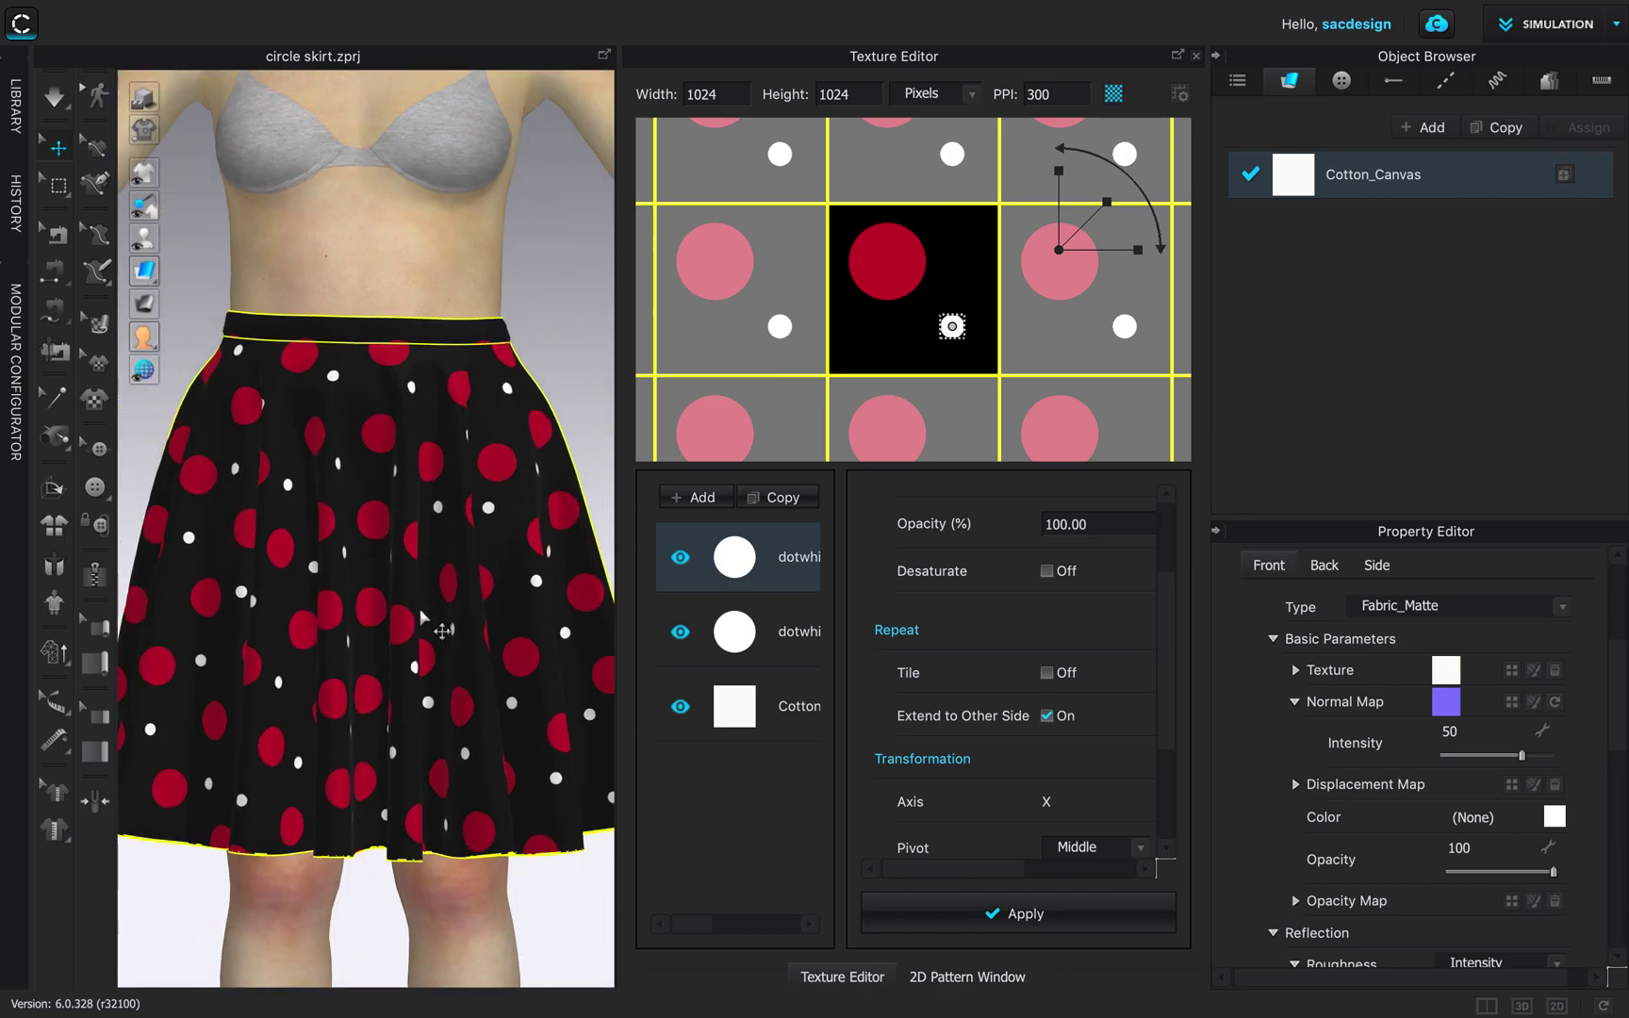
scroll(424, 625, down, 4)
mouse_move(382, 666)
right_down()
mouse_move(553, 619)
mouse_move(536, 679)
mouse_move(382, 666)
right_up()
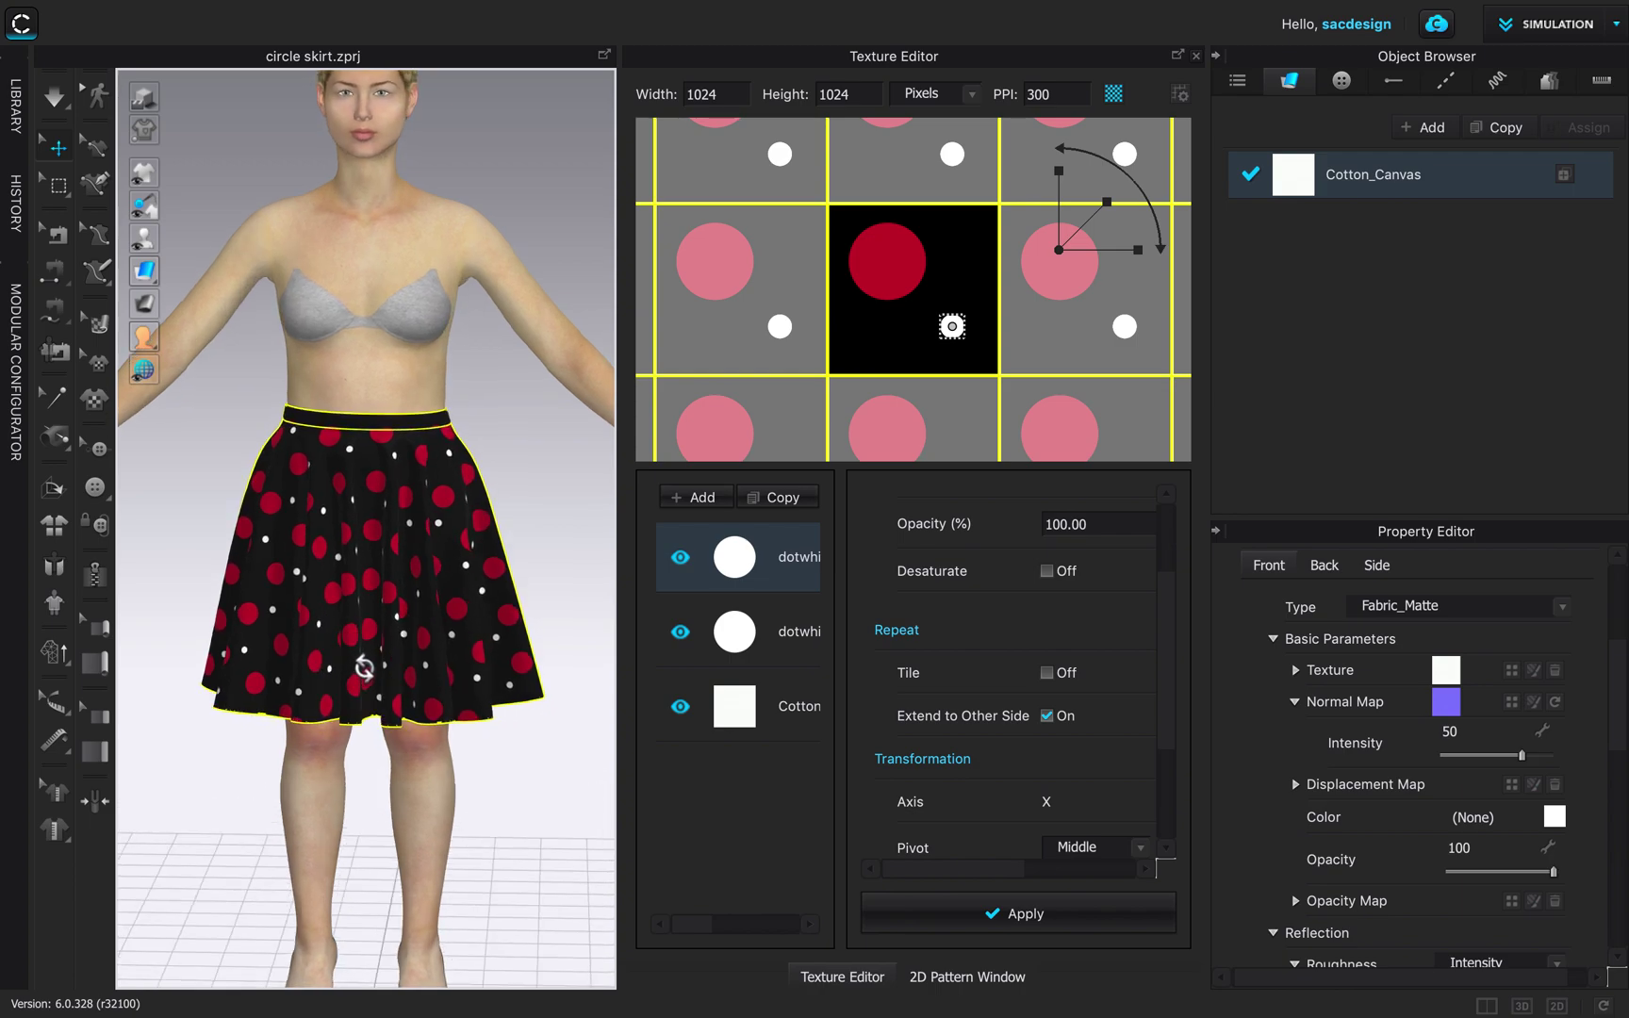
click(543, 535)
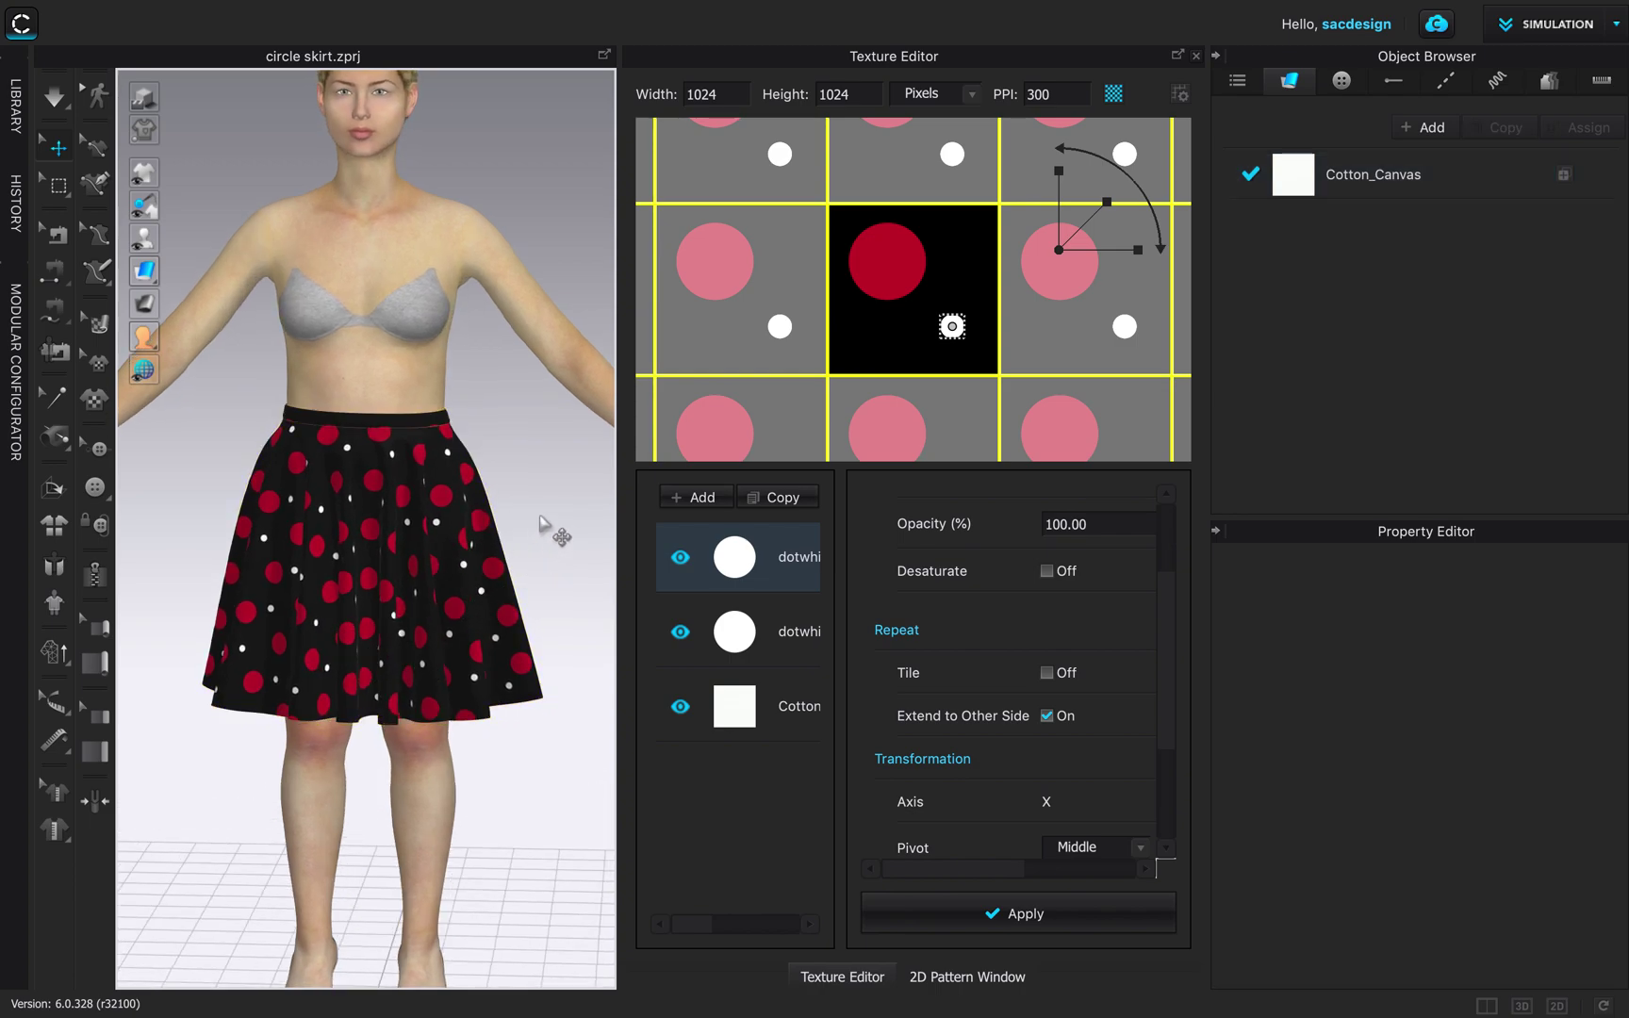
drag(784, 564, 772, 630)
click(752, 721)
click(759, 632)
click(796, 713)
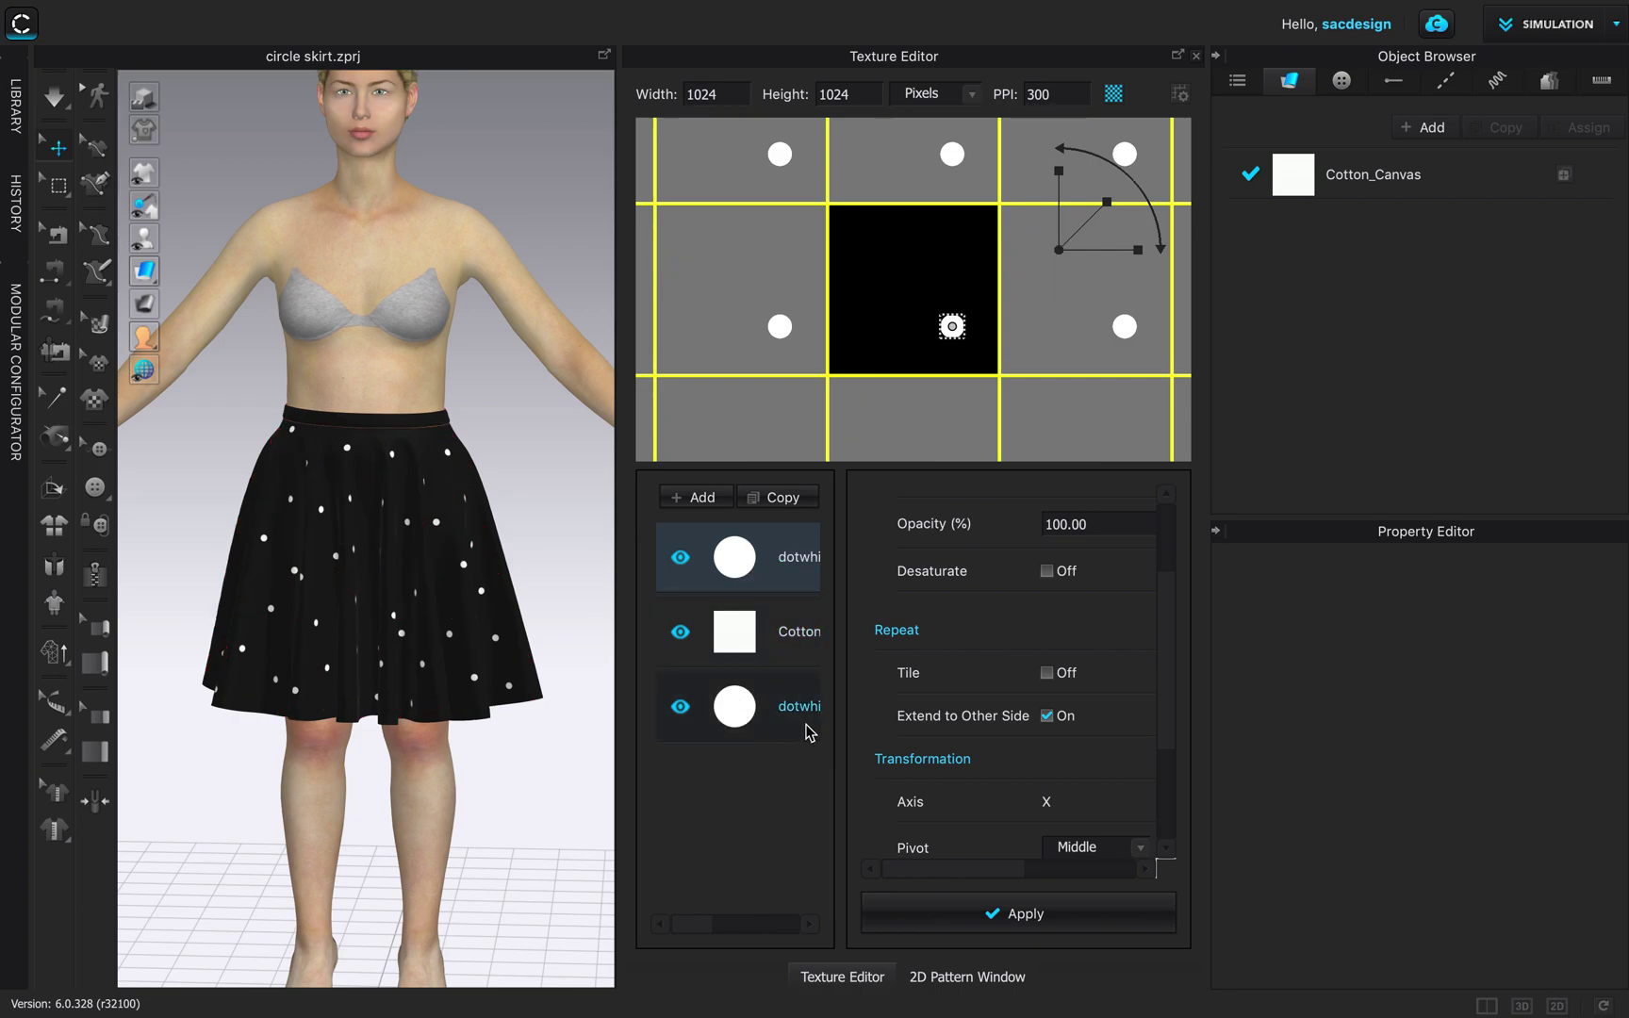
click(789, 630)
drag(783, 643, 783, 752)
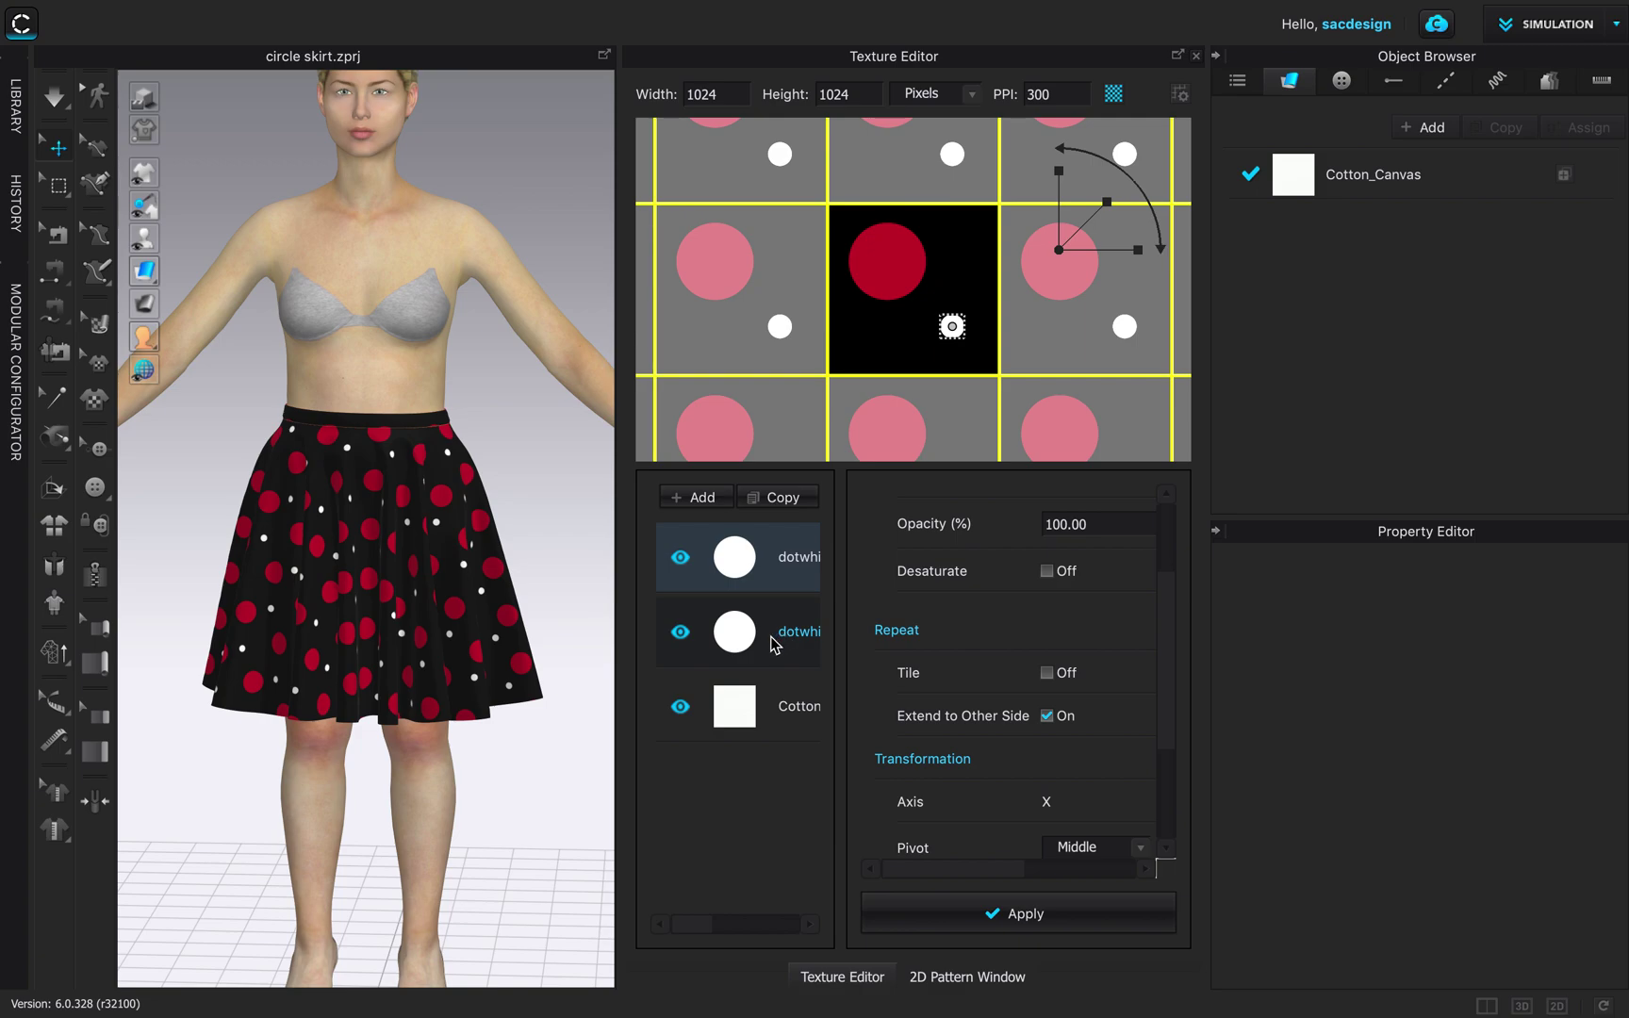
Apply the edited dot texture to Cotton_Canvas, dismiss the warning, and close the Texture Editor.
click(1027, 917)
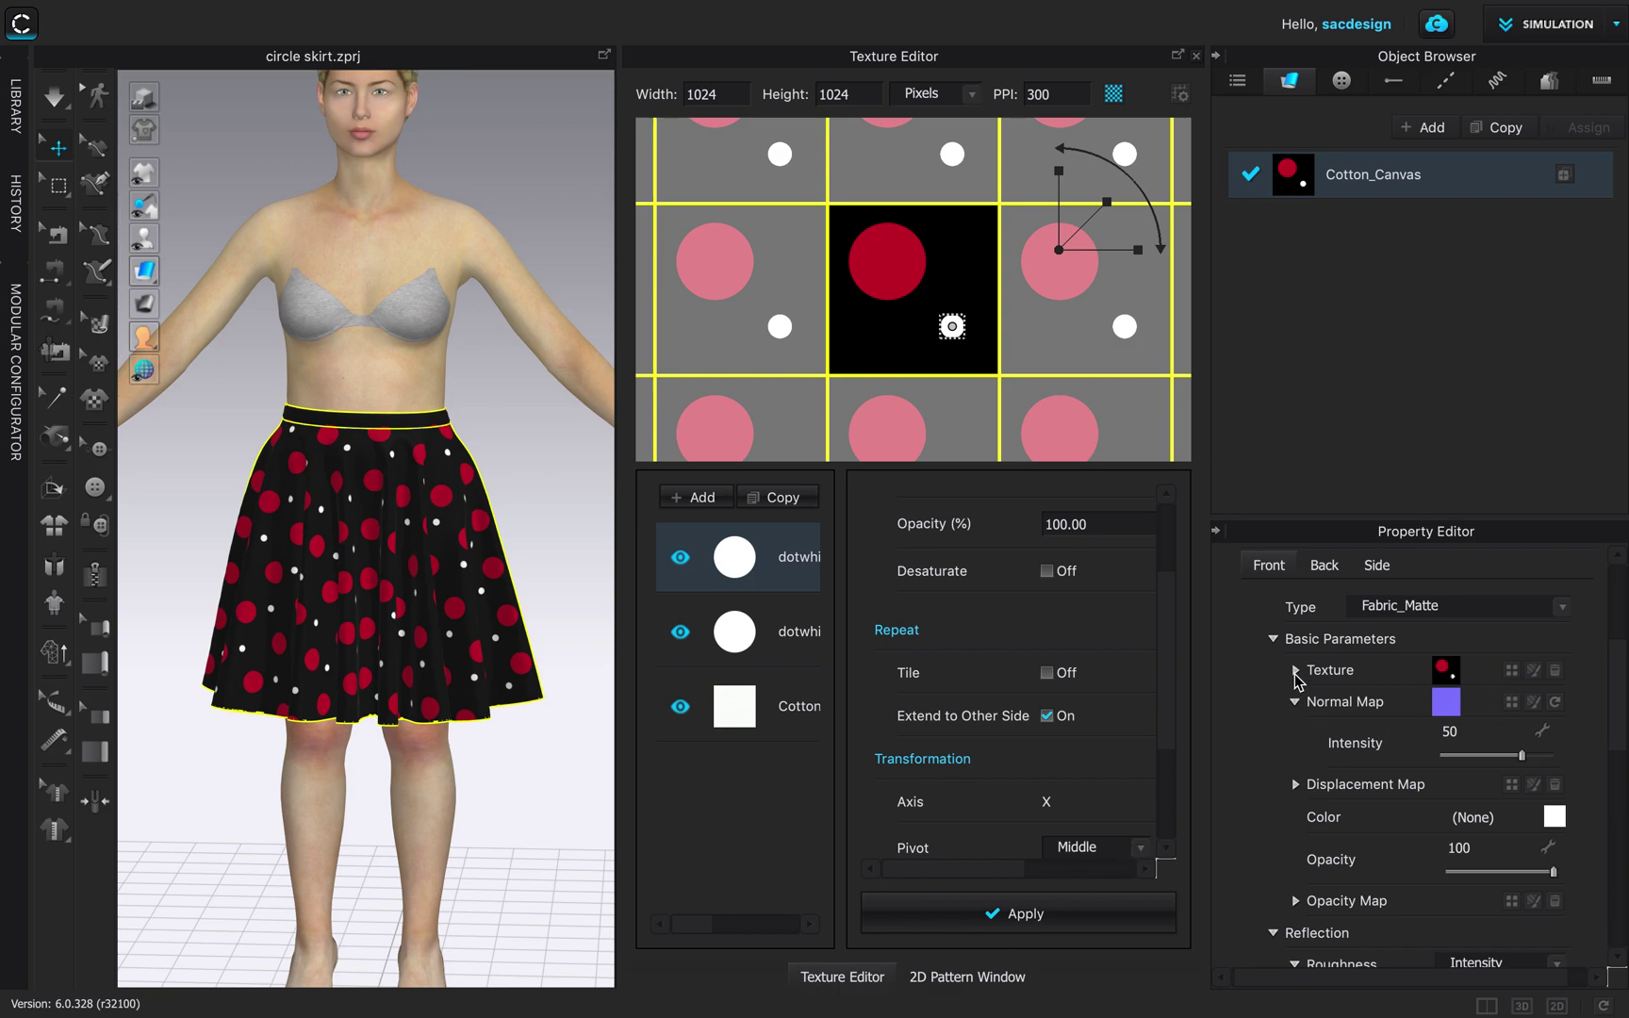
click(1511, 671)
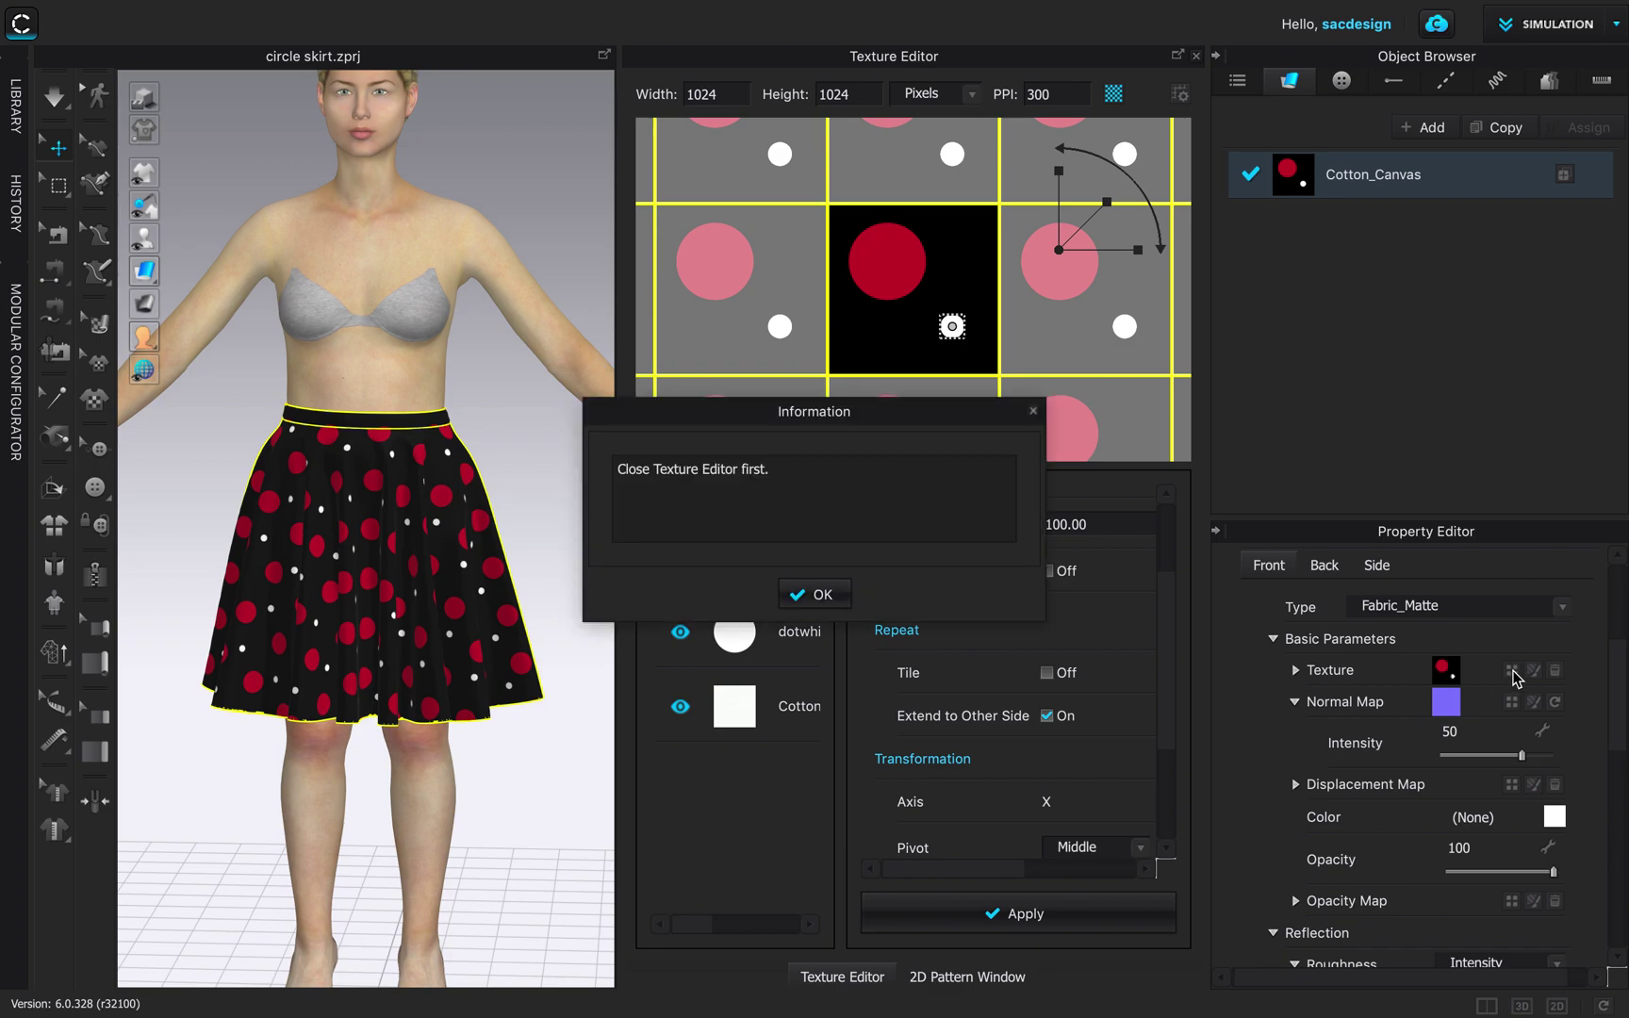
click(800, 594)
click(1196, 57)
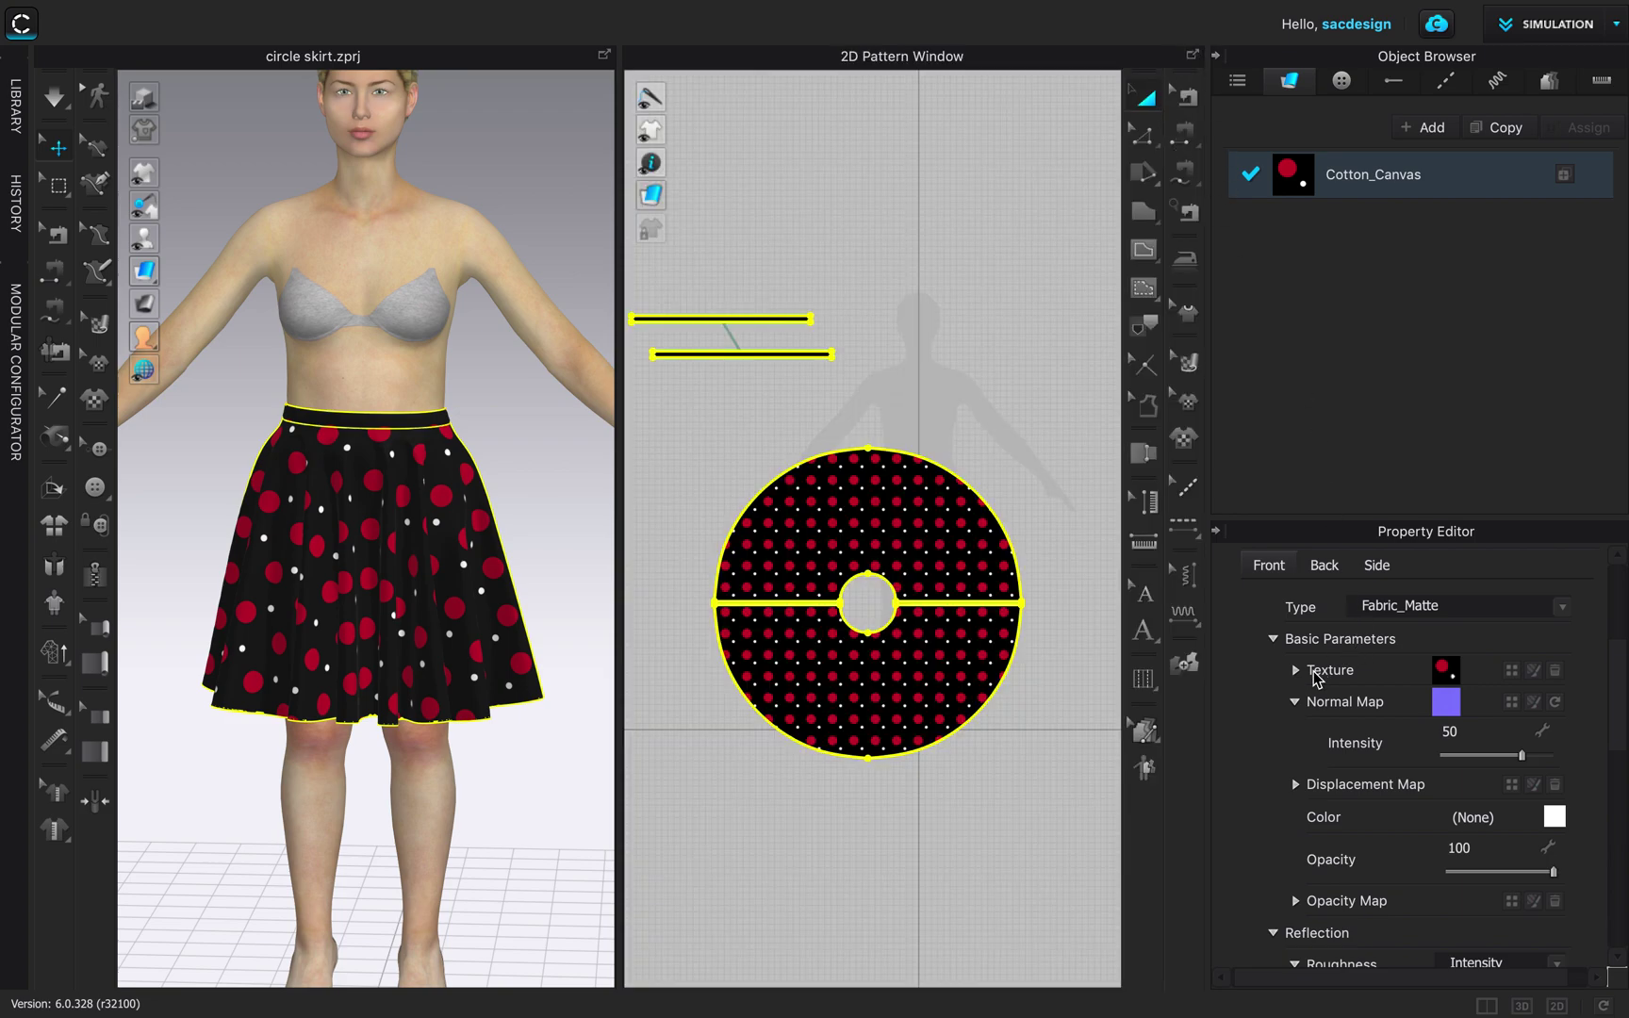
Browse to the fabric's baked_texture PNG and copy its file name via Rename.
click(1294, 669)
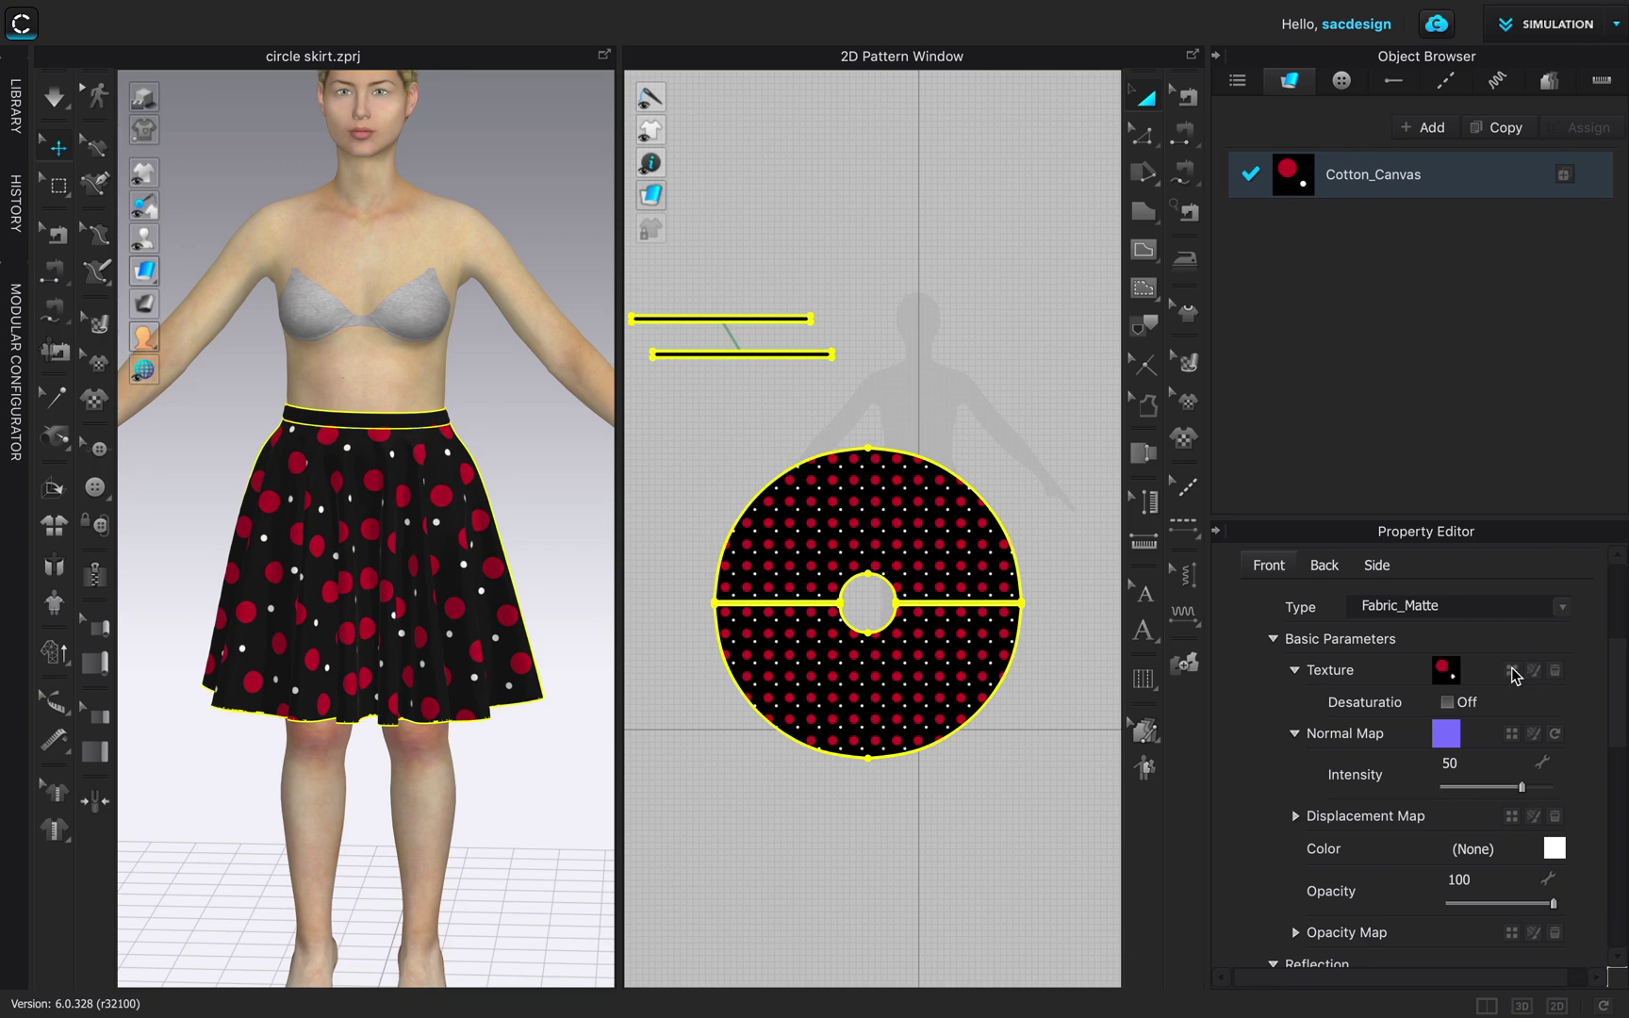
click(1512, 671)
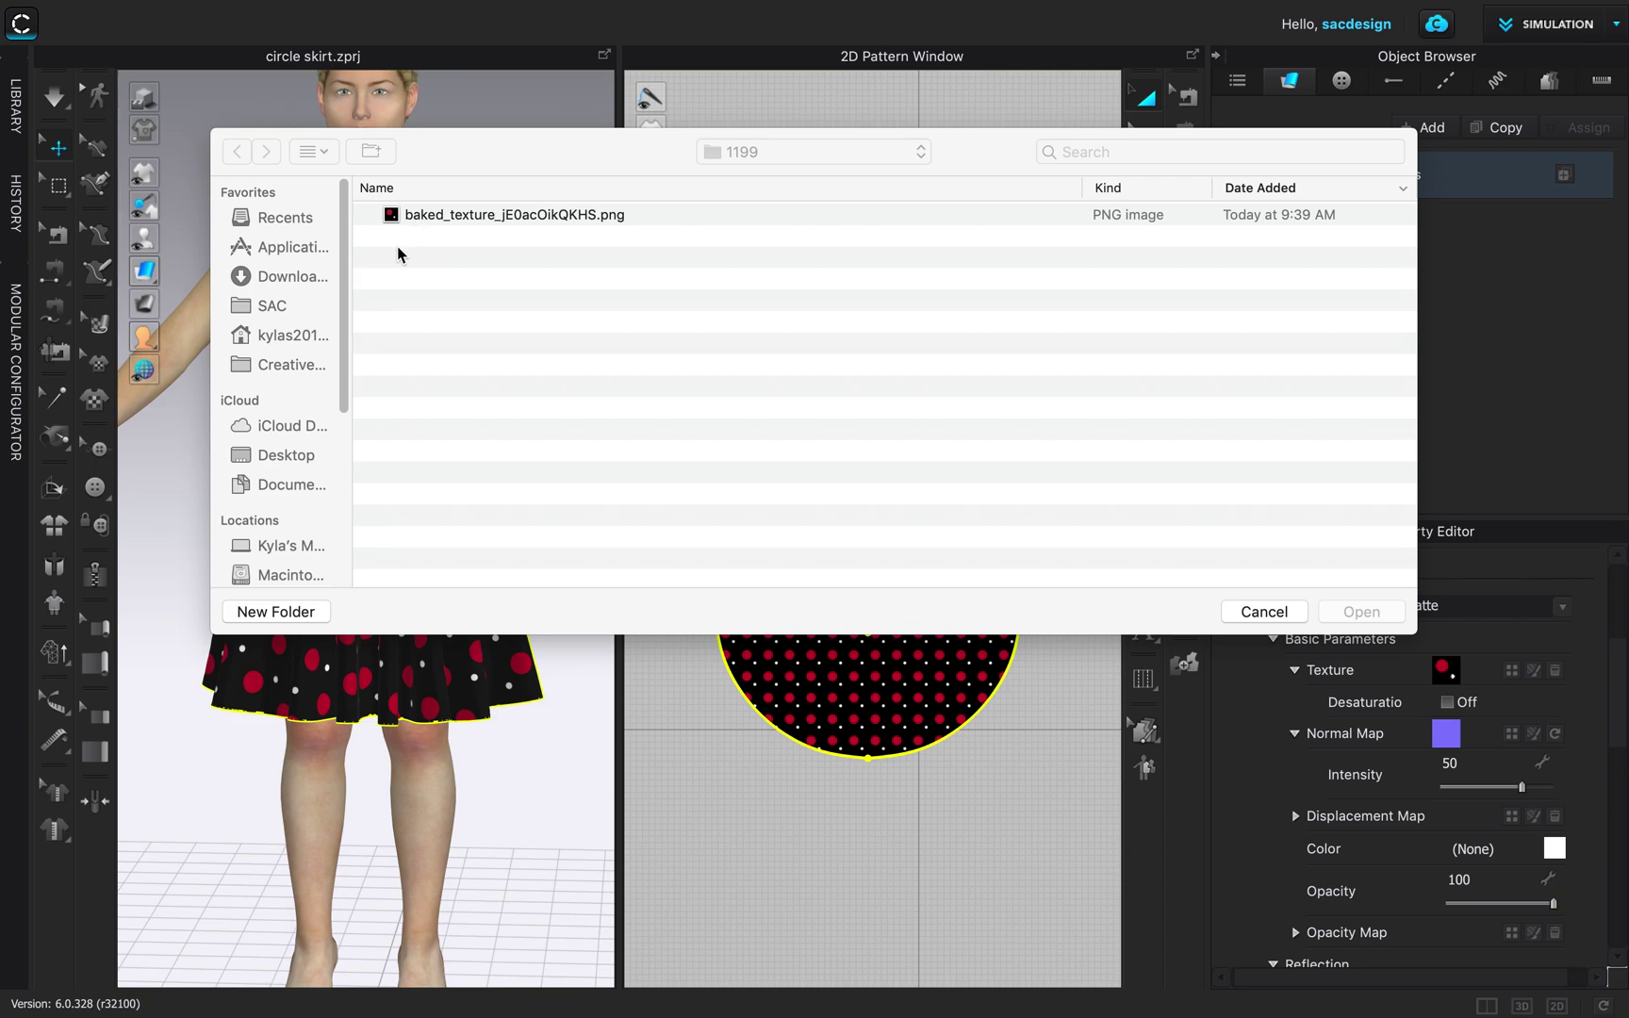
right_click(519, 219)
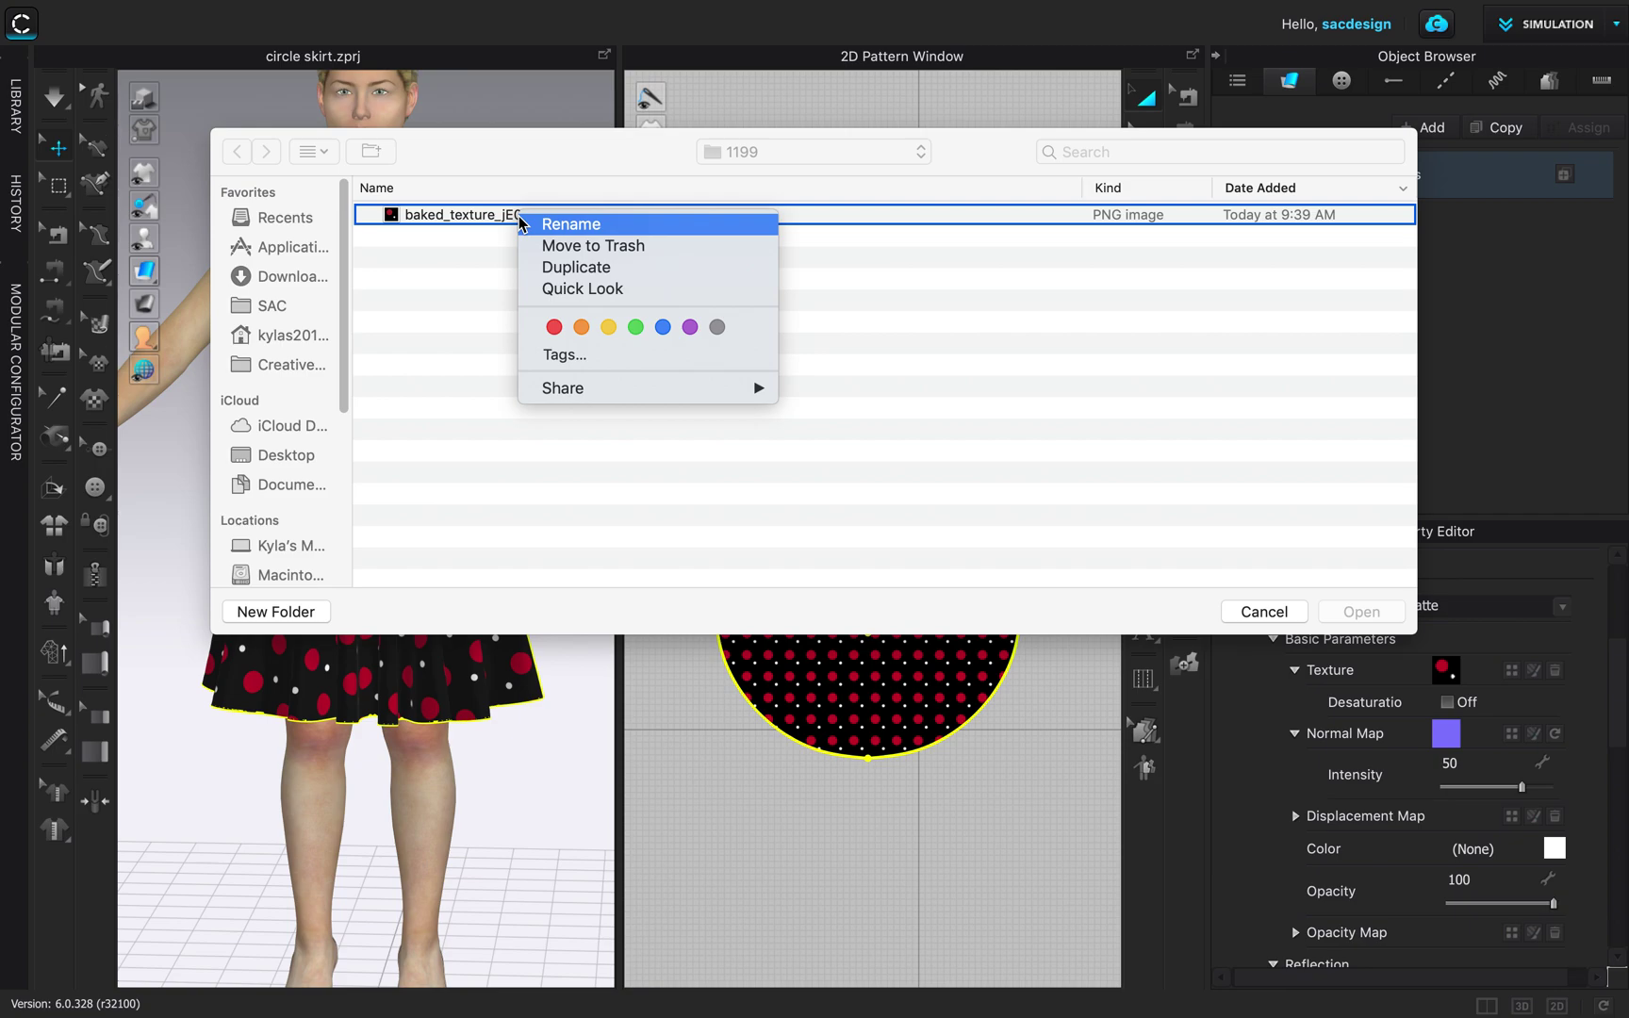
click(566, 228)
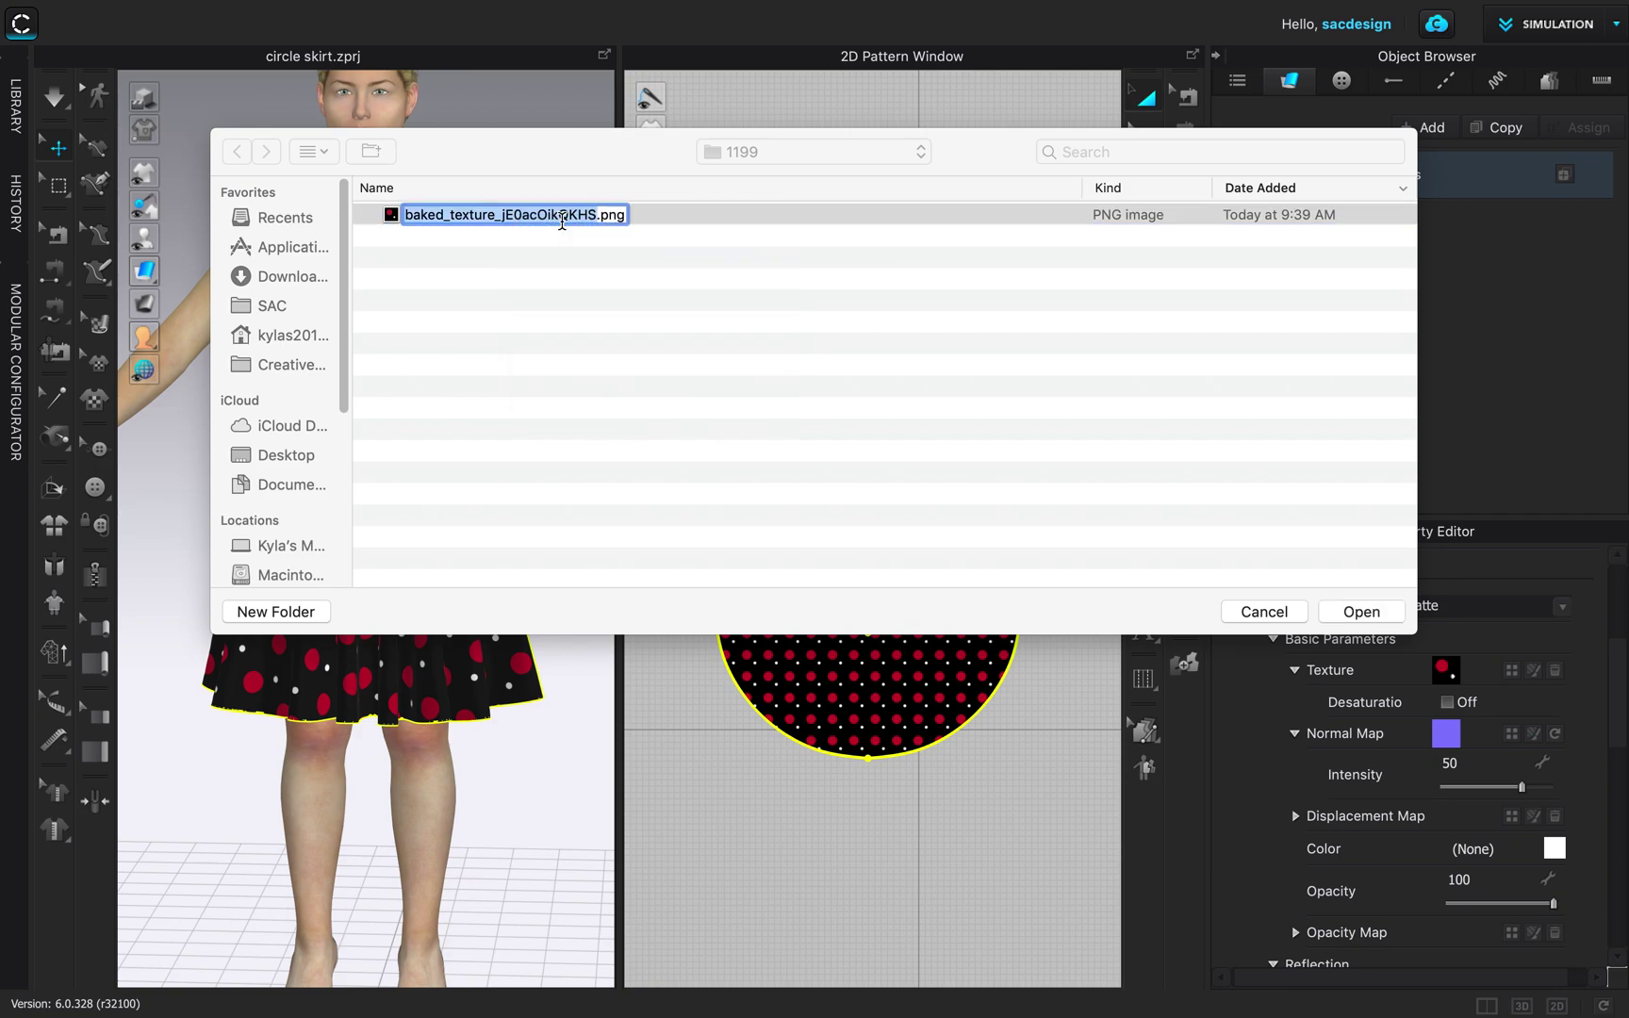
right_click(565, 216)
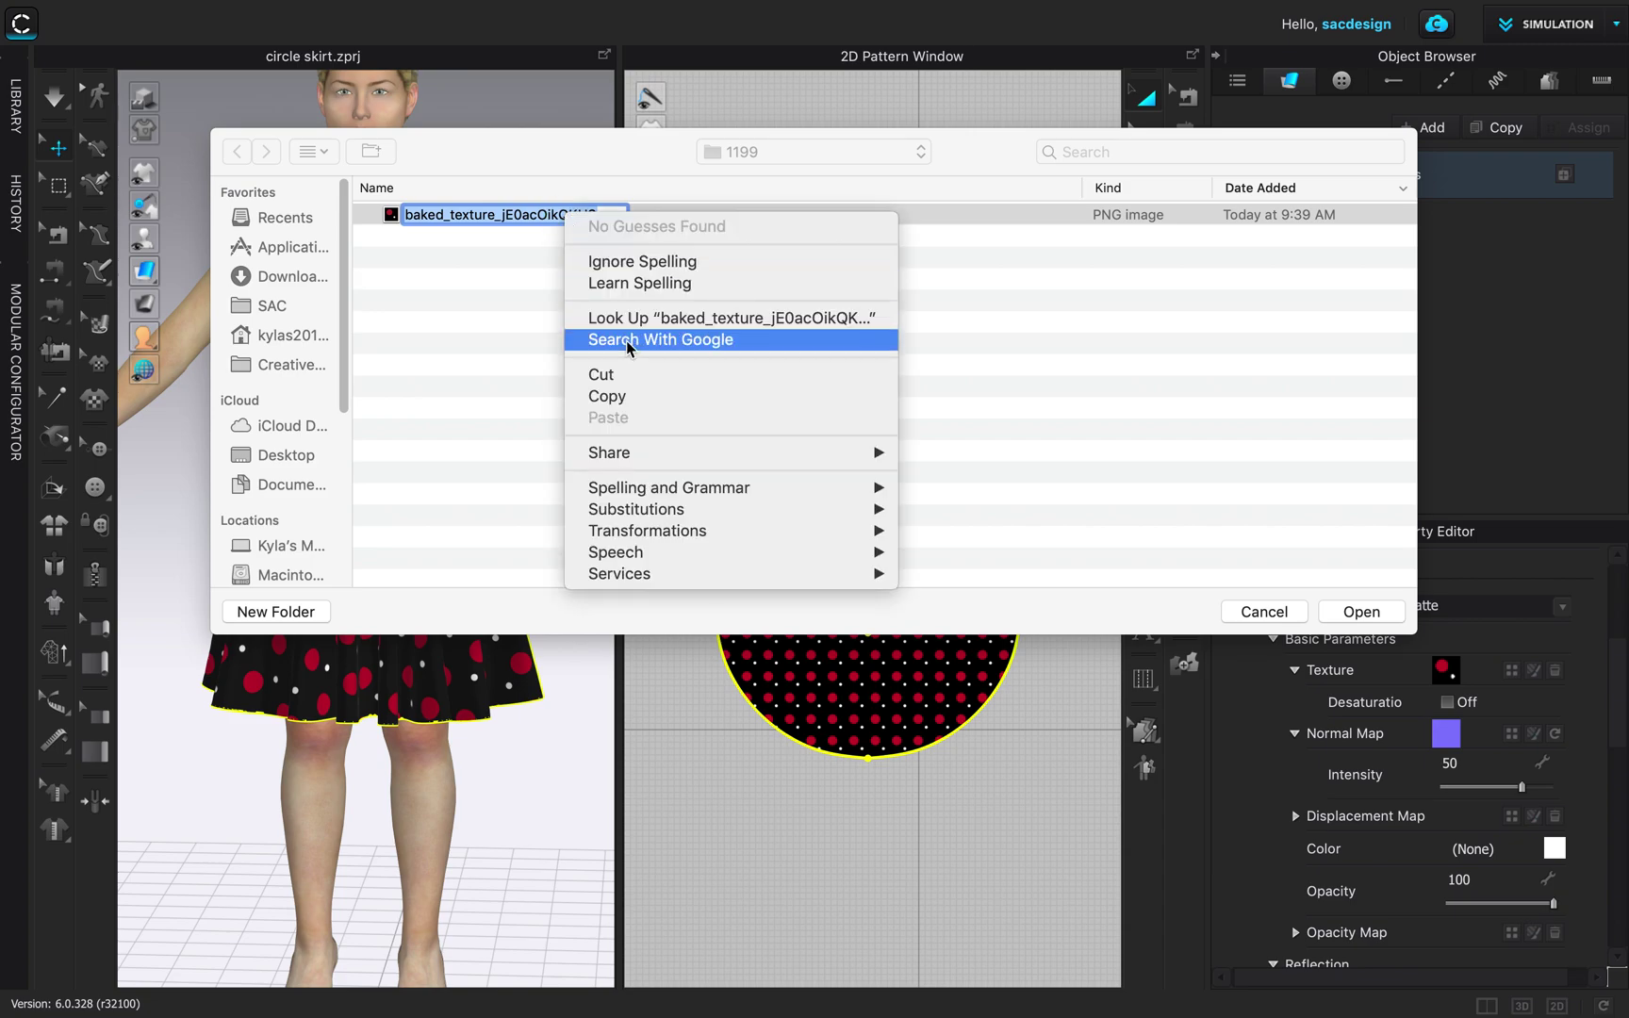
click(608, 396)
click(786, 233)
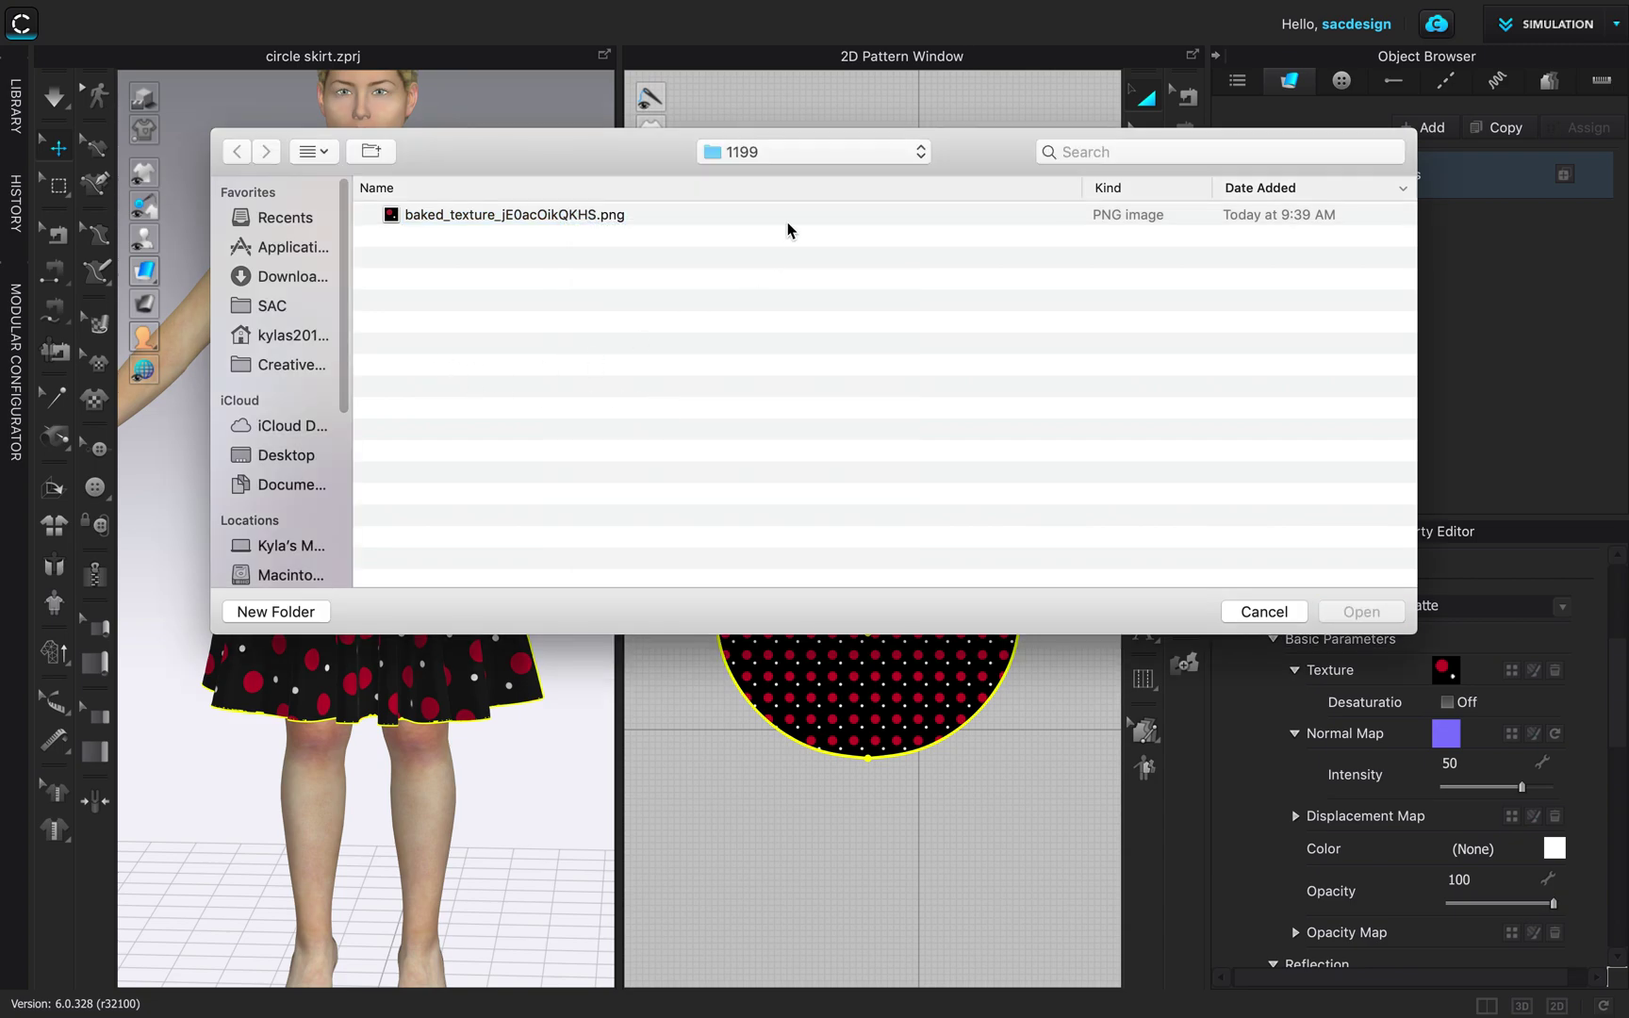
Stay in the 1199 folder and cancel the file dialog without loading anything.
click(806, 151)
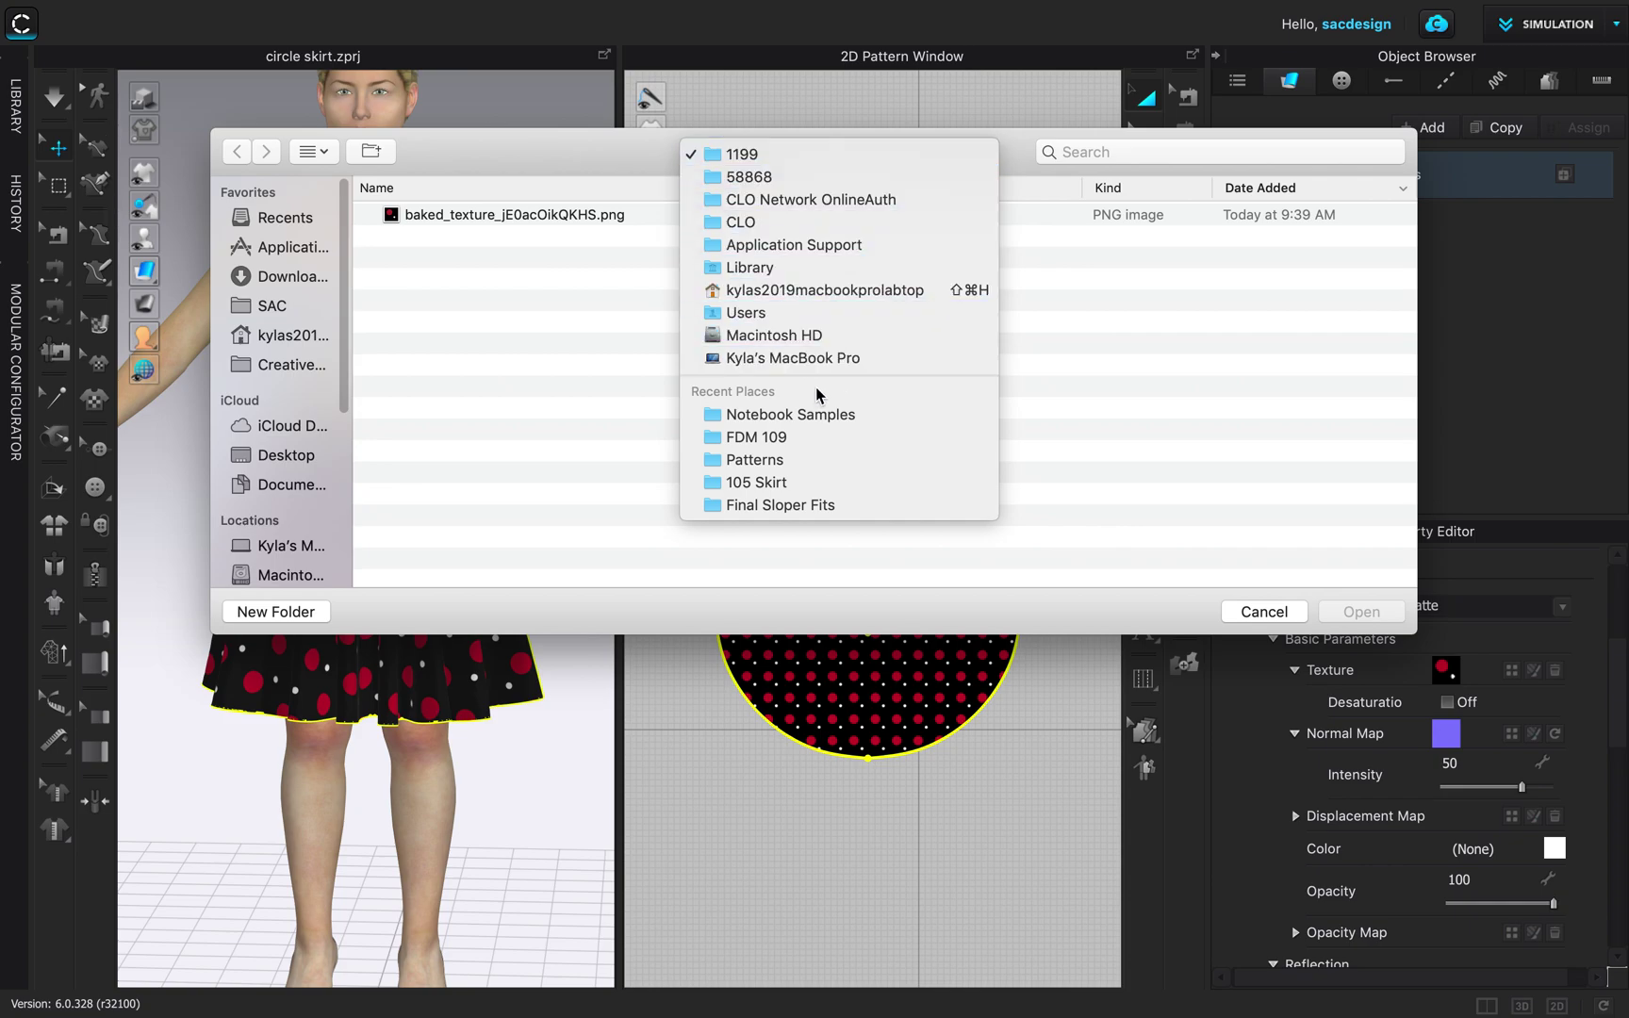
click(765, 156)
key(F12)
click(1243, 580)
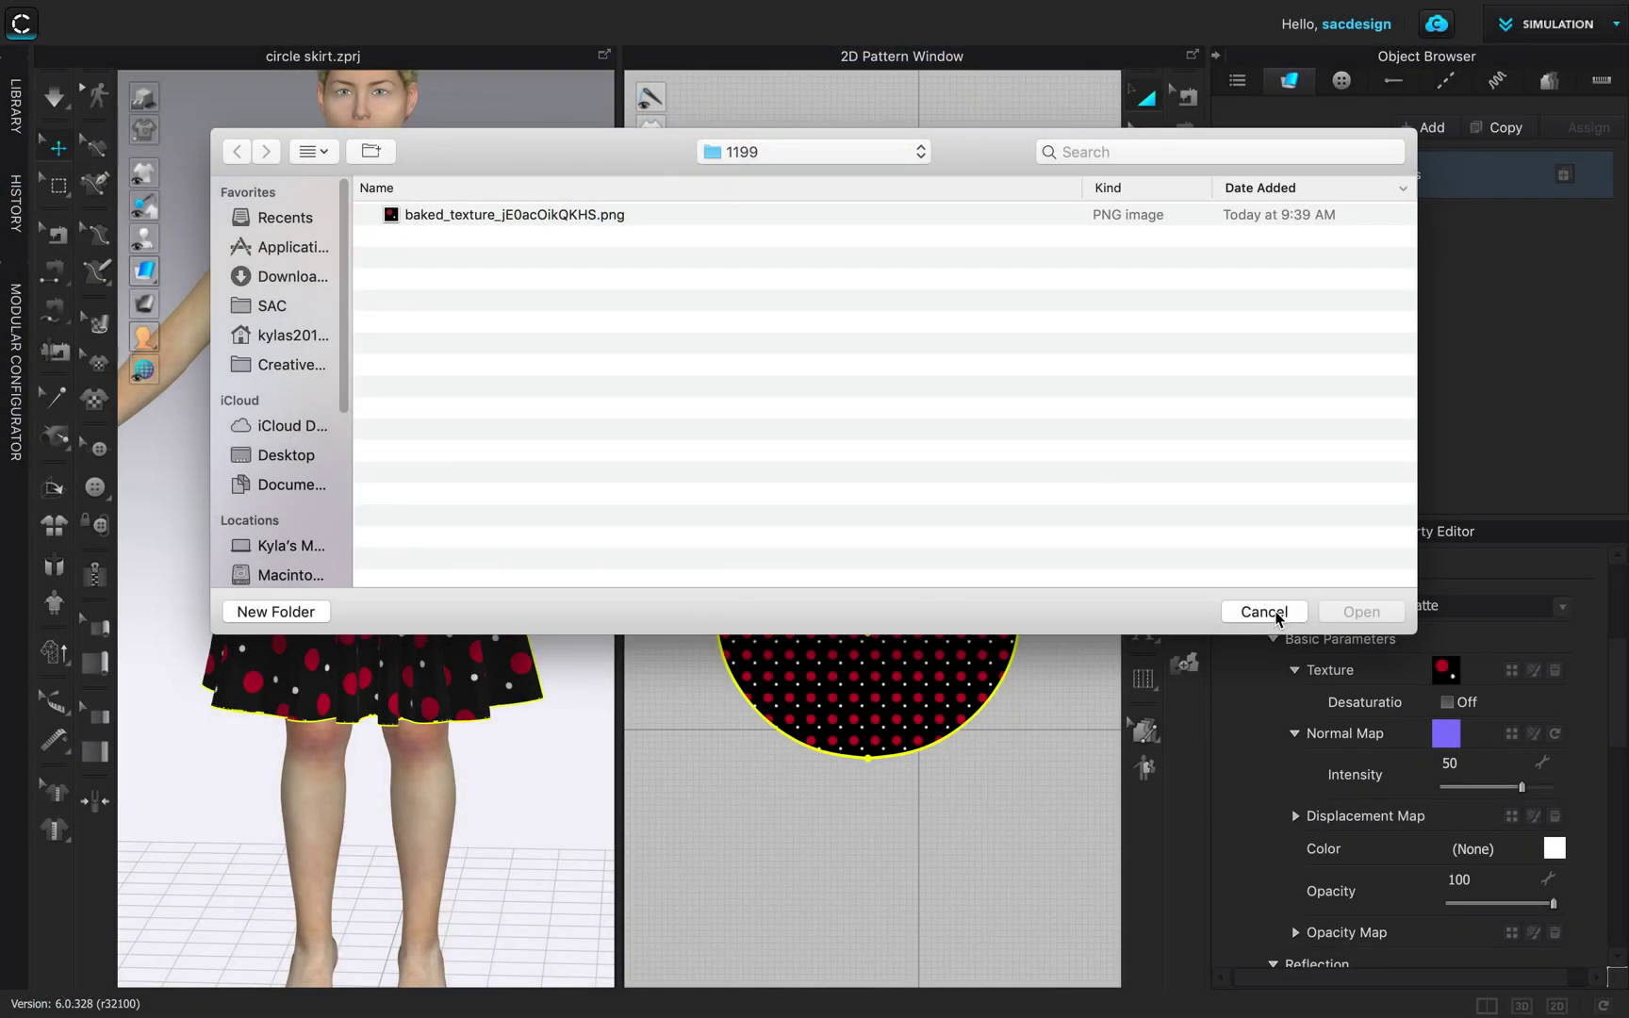
click(1263, 611)
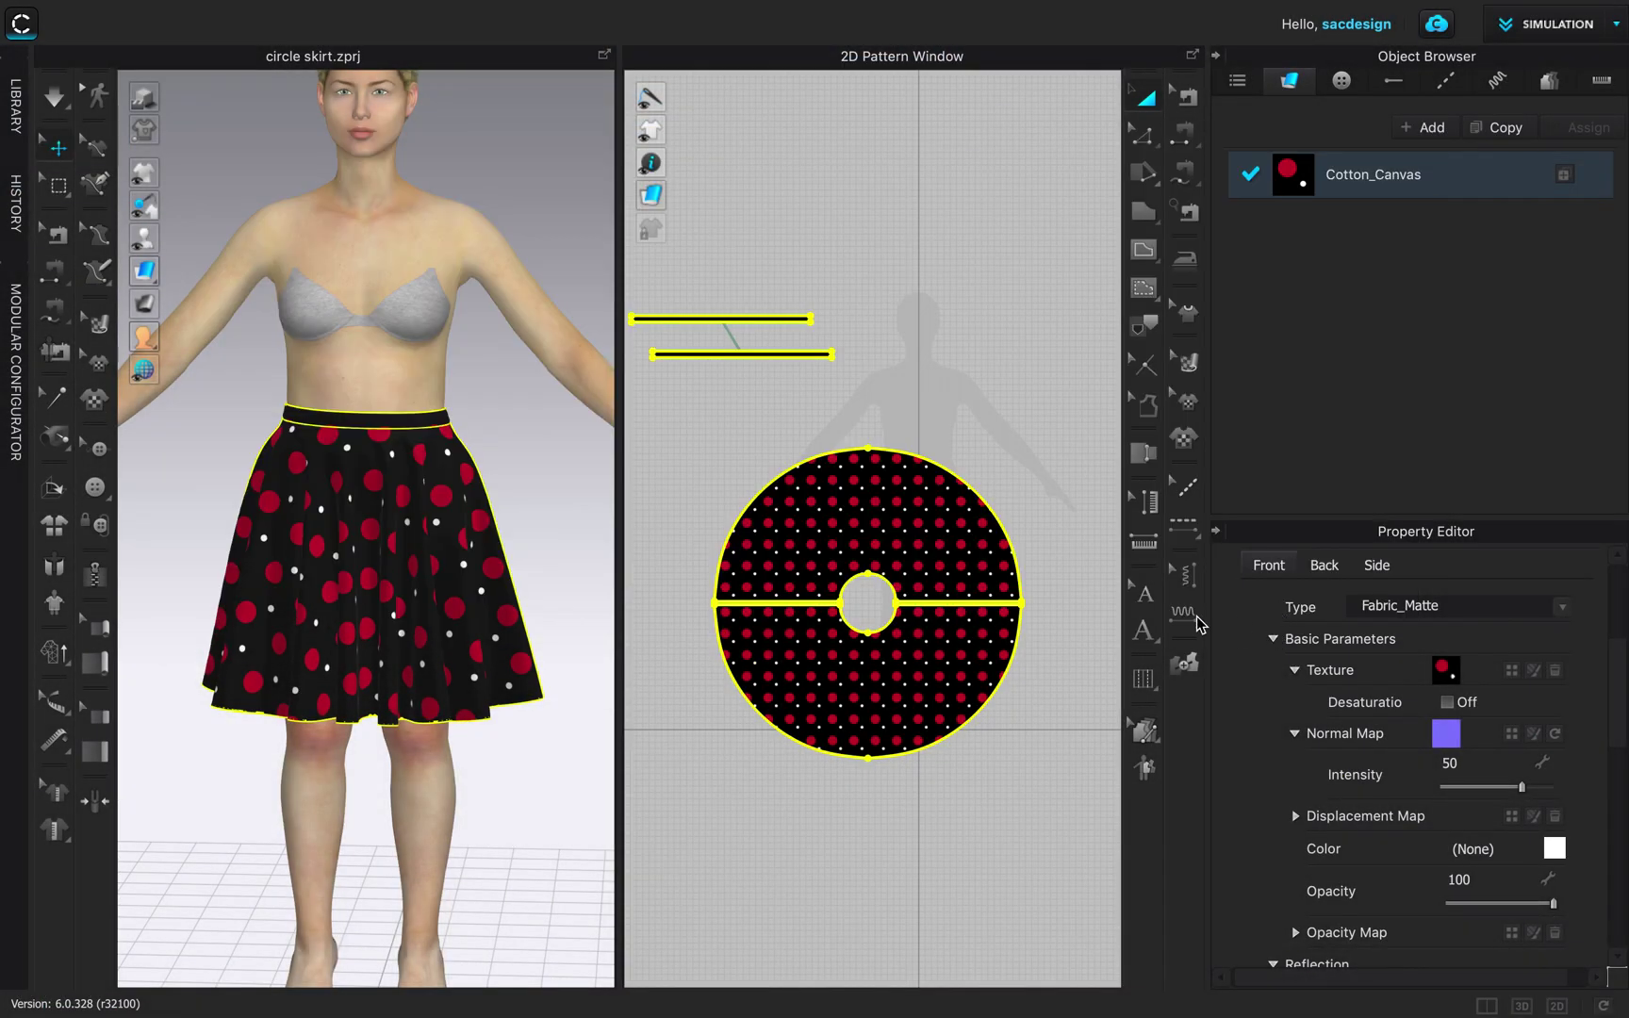
Exit full screen, open Finder and search for the copied baked texture file name.
mouse_move(3, 9)
click(61, 39)
click(61, 989)
click(1176, 236)
key(super+v)
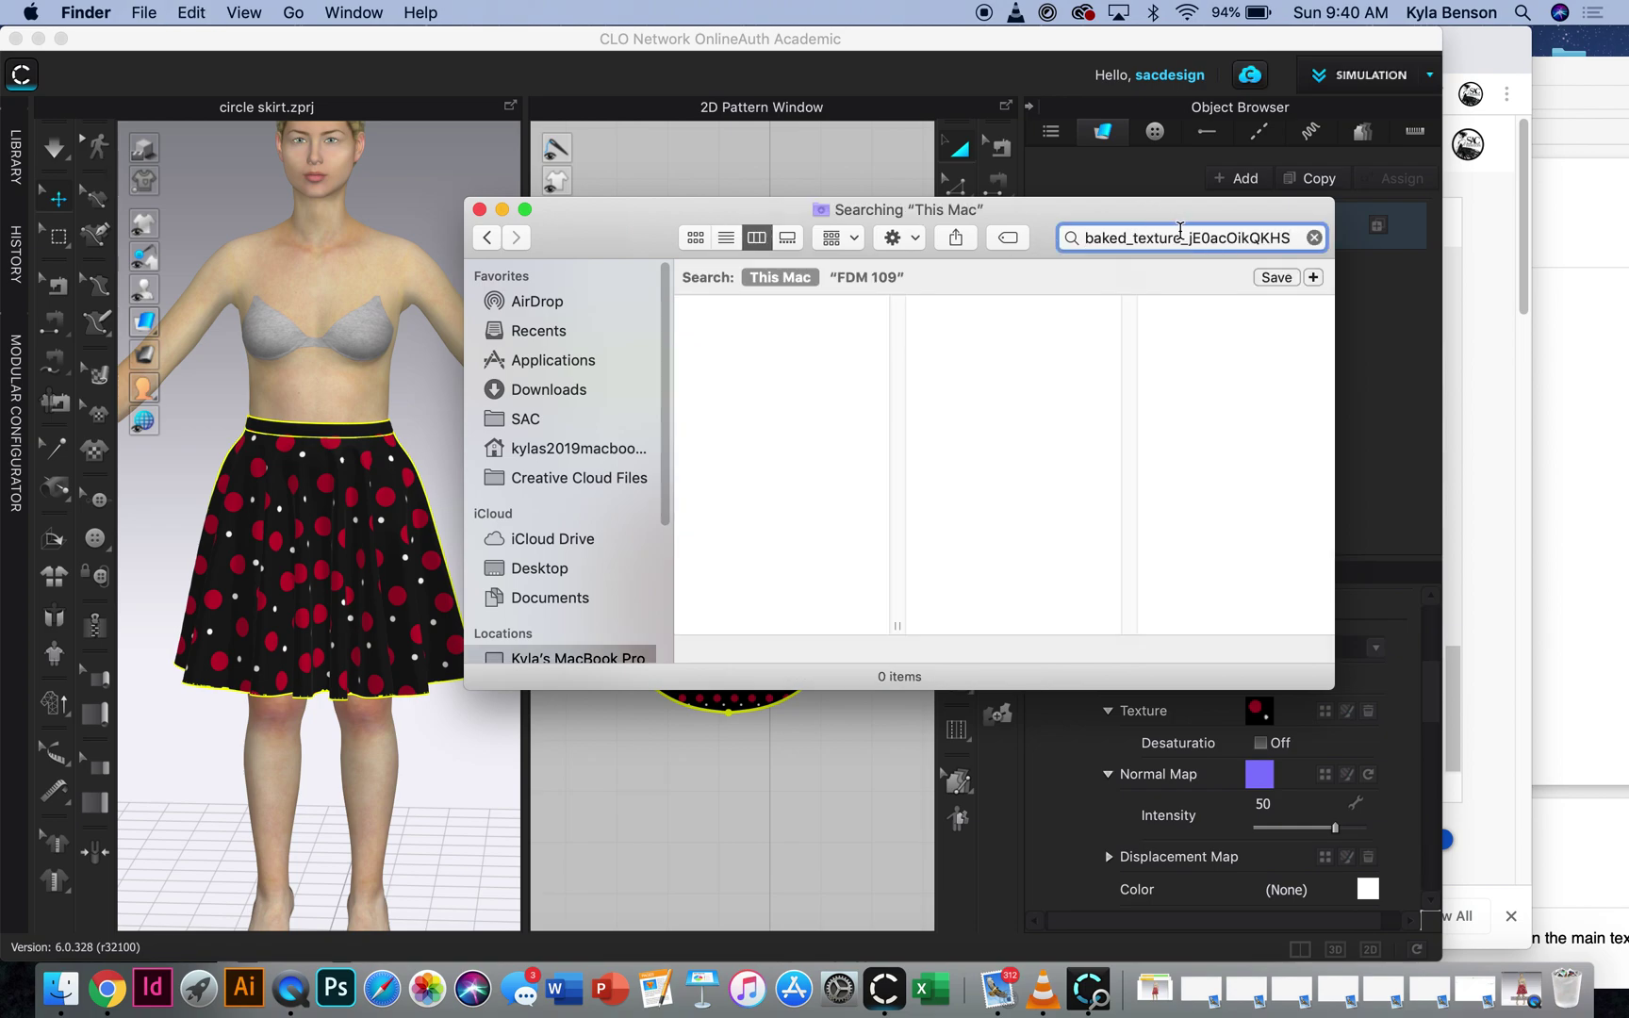
key(Return)
Search file names on the CLO Network OnlineAuth volume, then return to CLO 3D.
scroll(556, 591, down, 4)
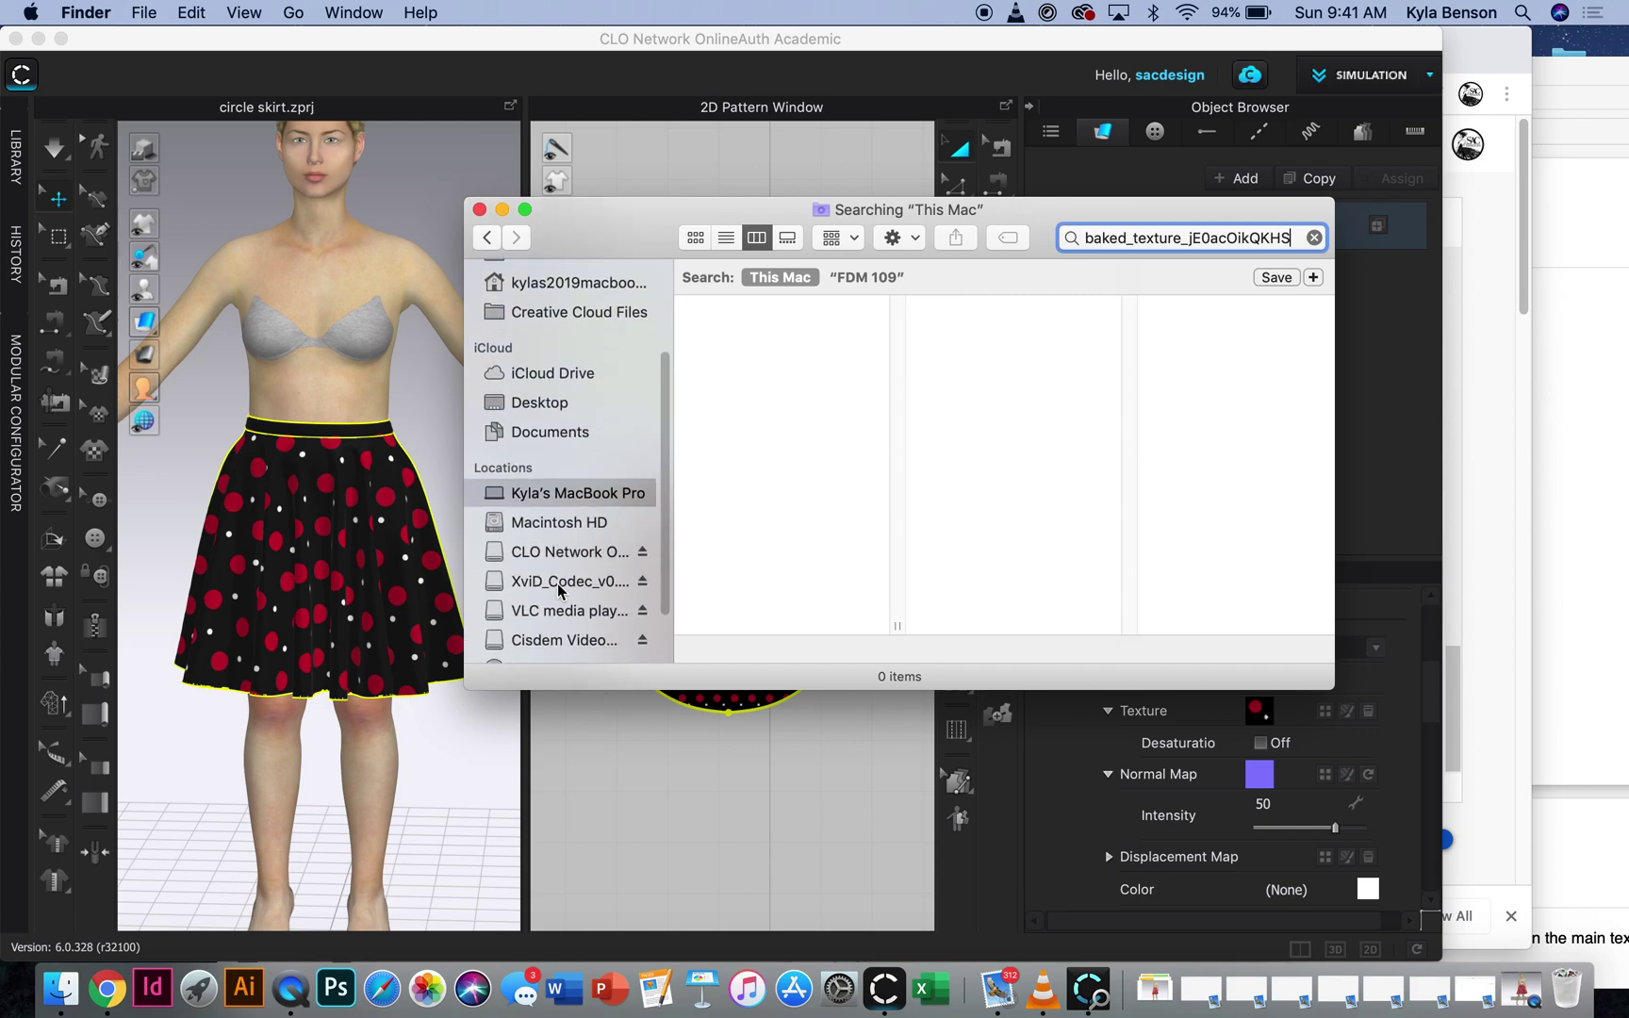
click(558, 552)
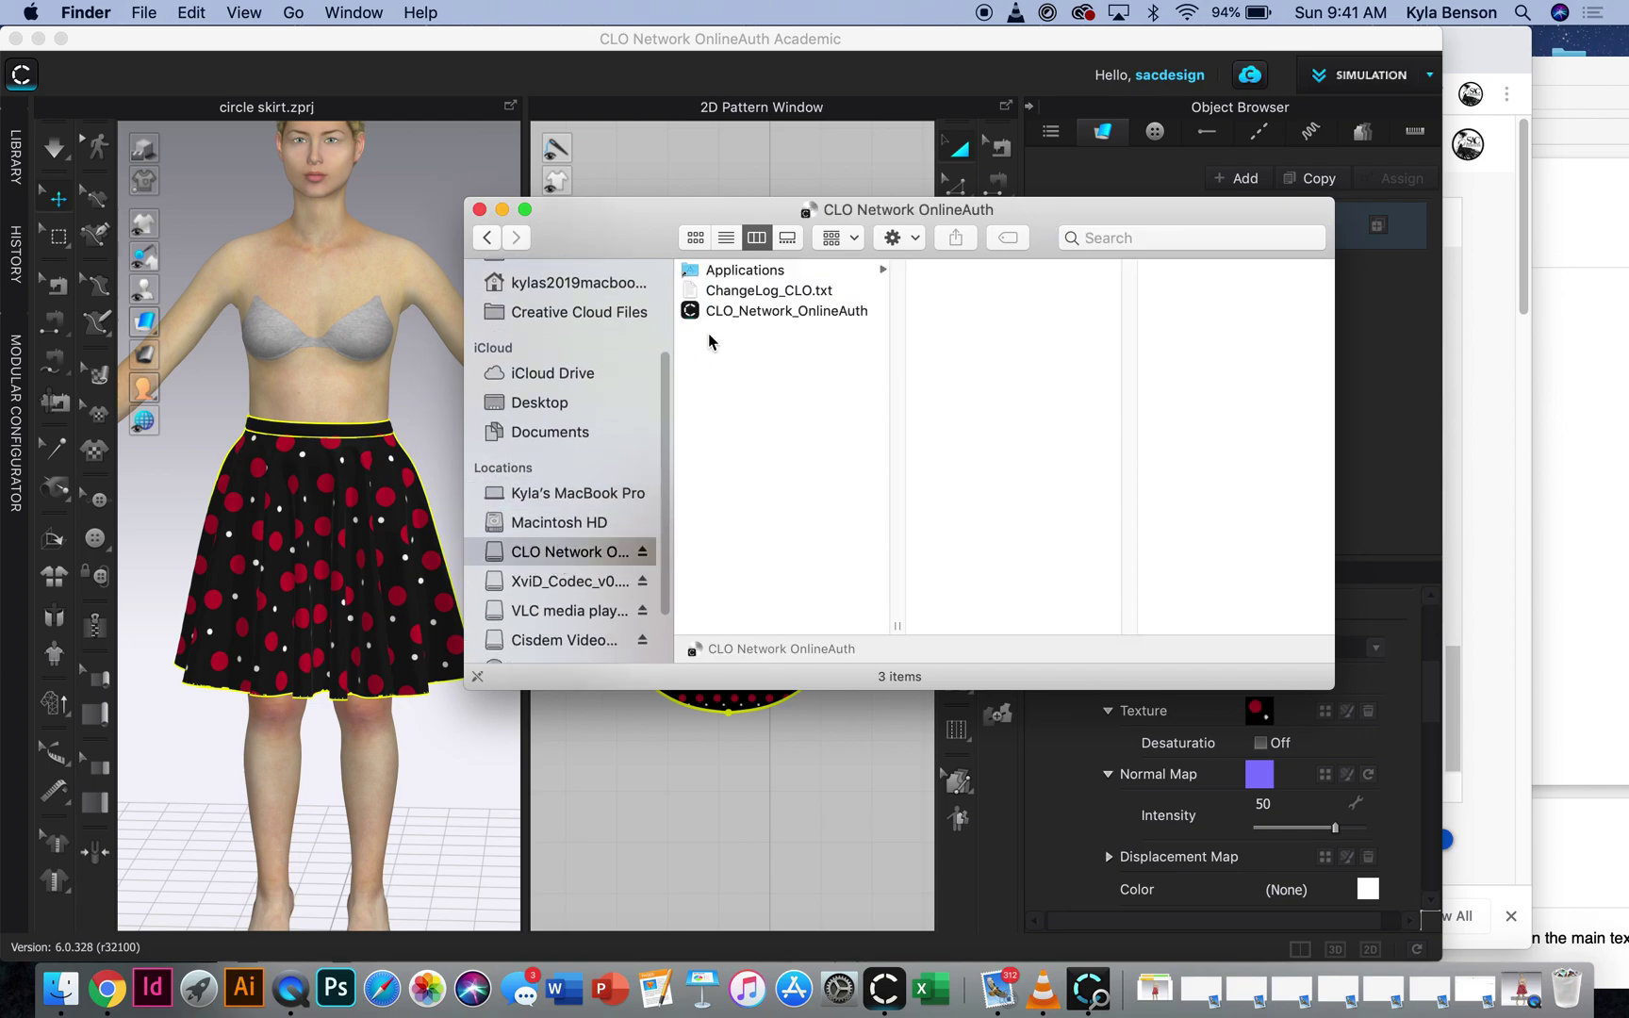
click(1091, 235)
key(super+v)
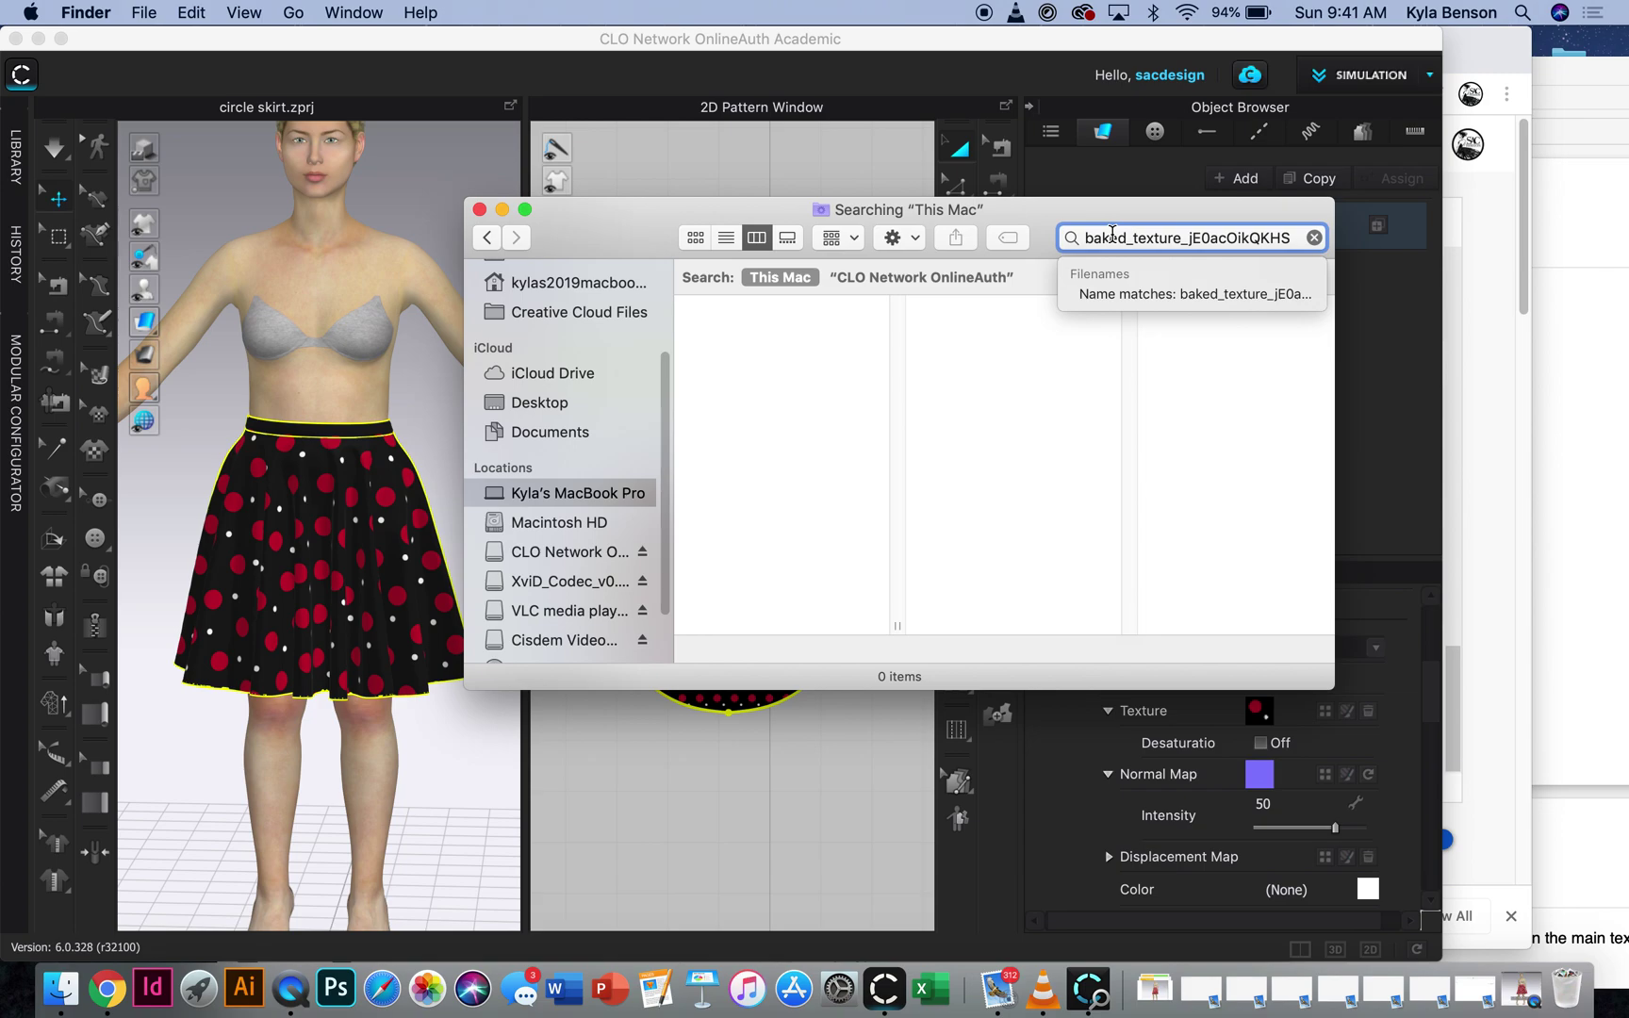
click(1141, 293)
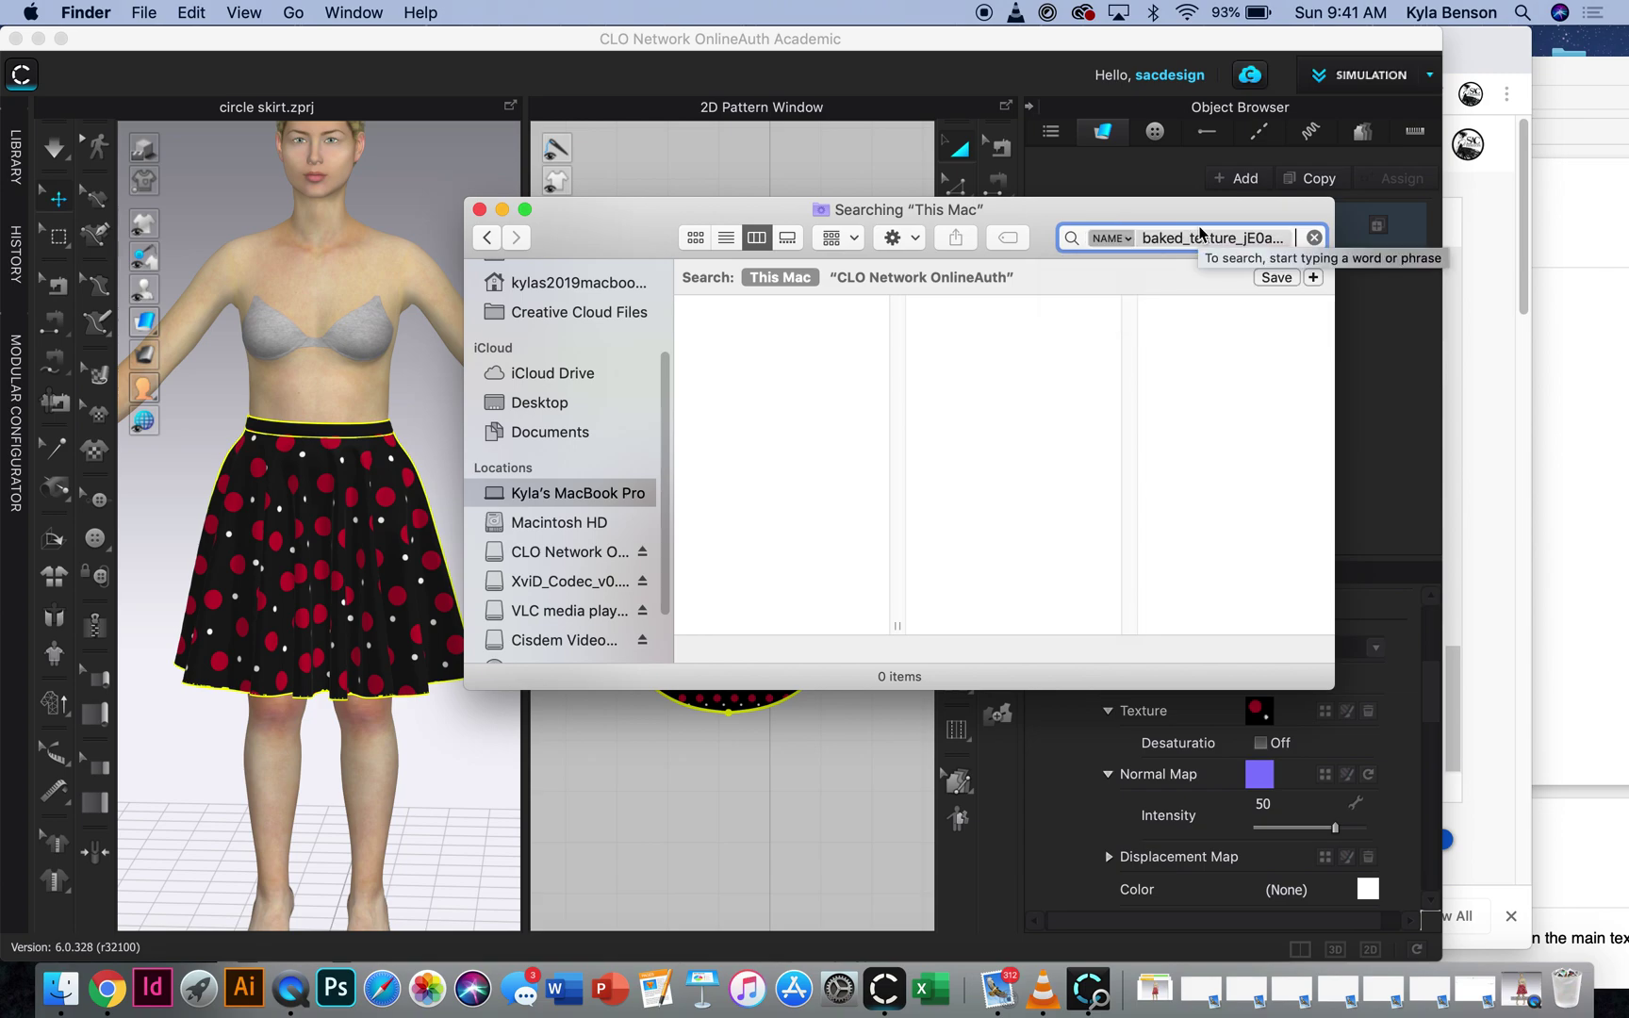
click(974, 283)
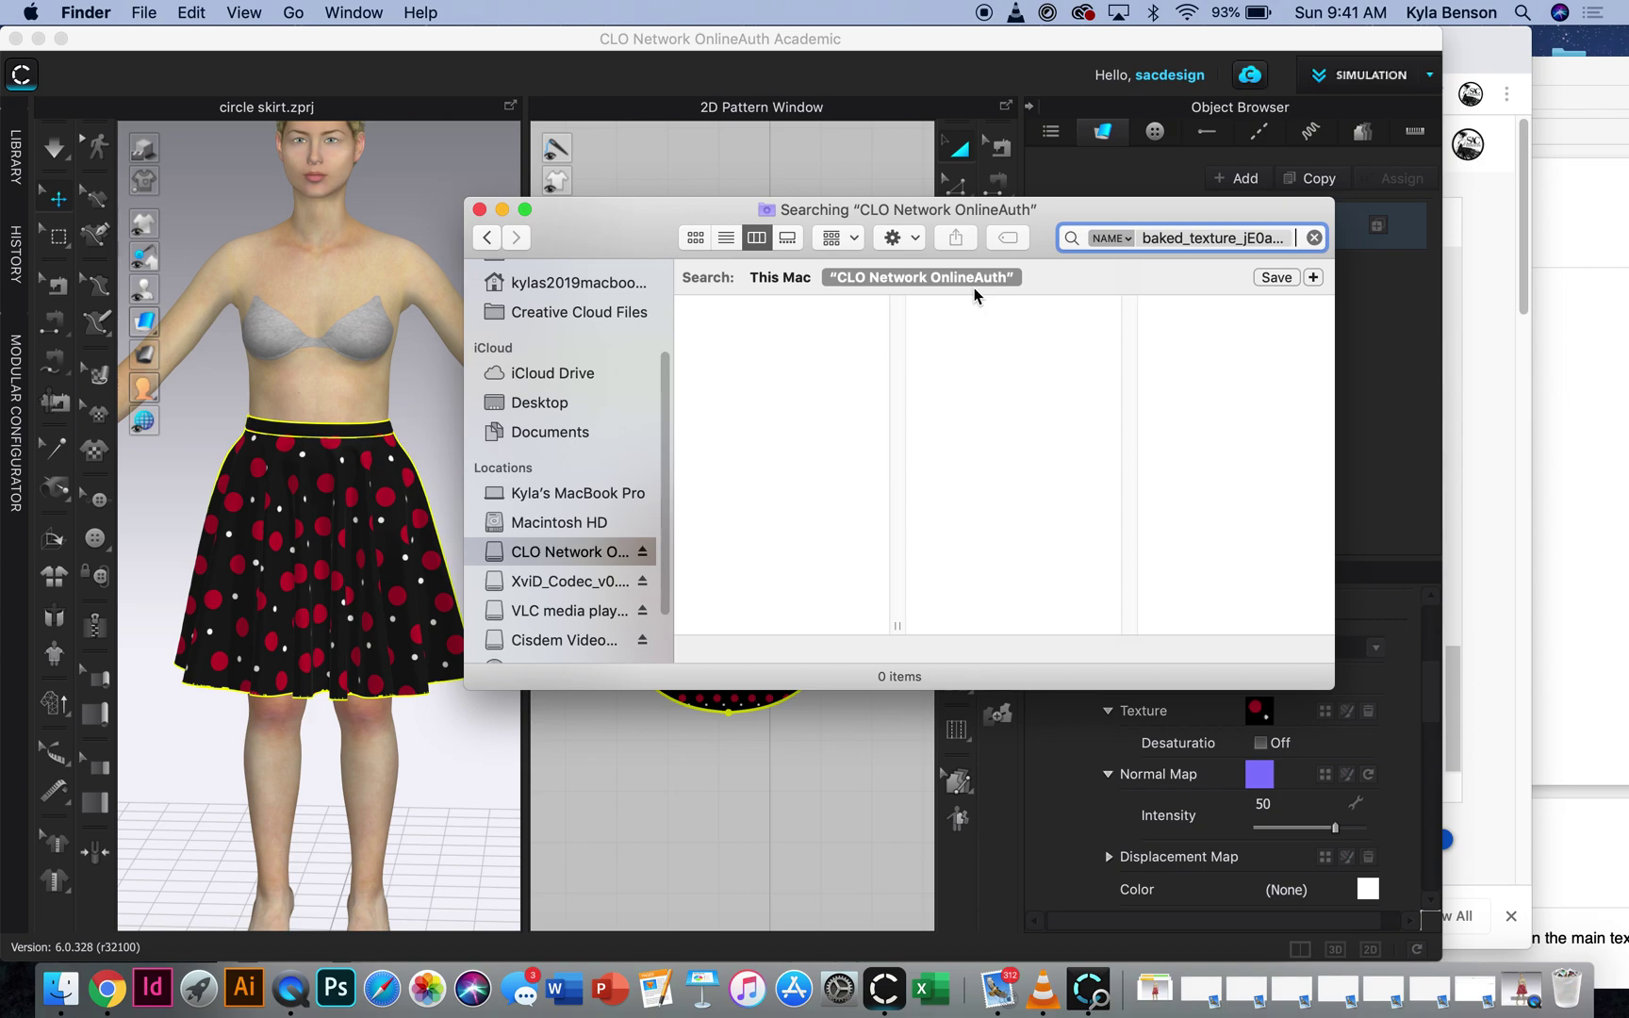
click(1177, 776)
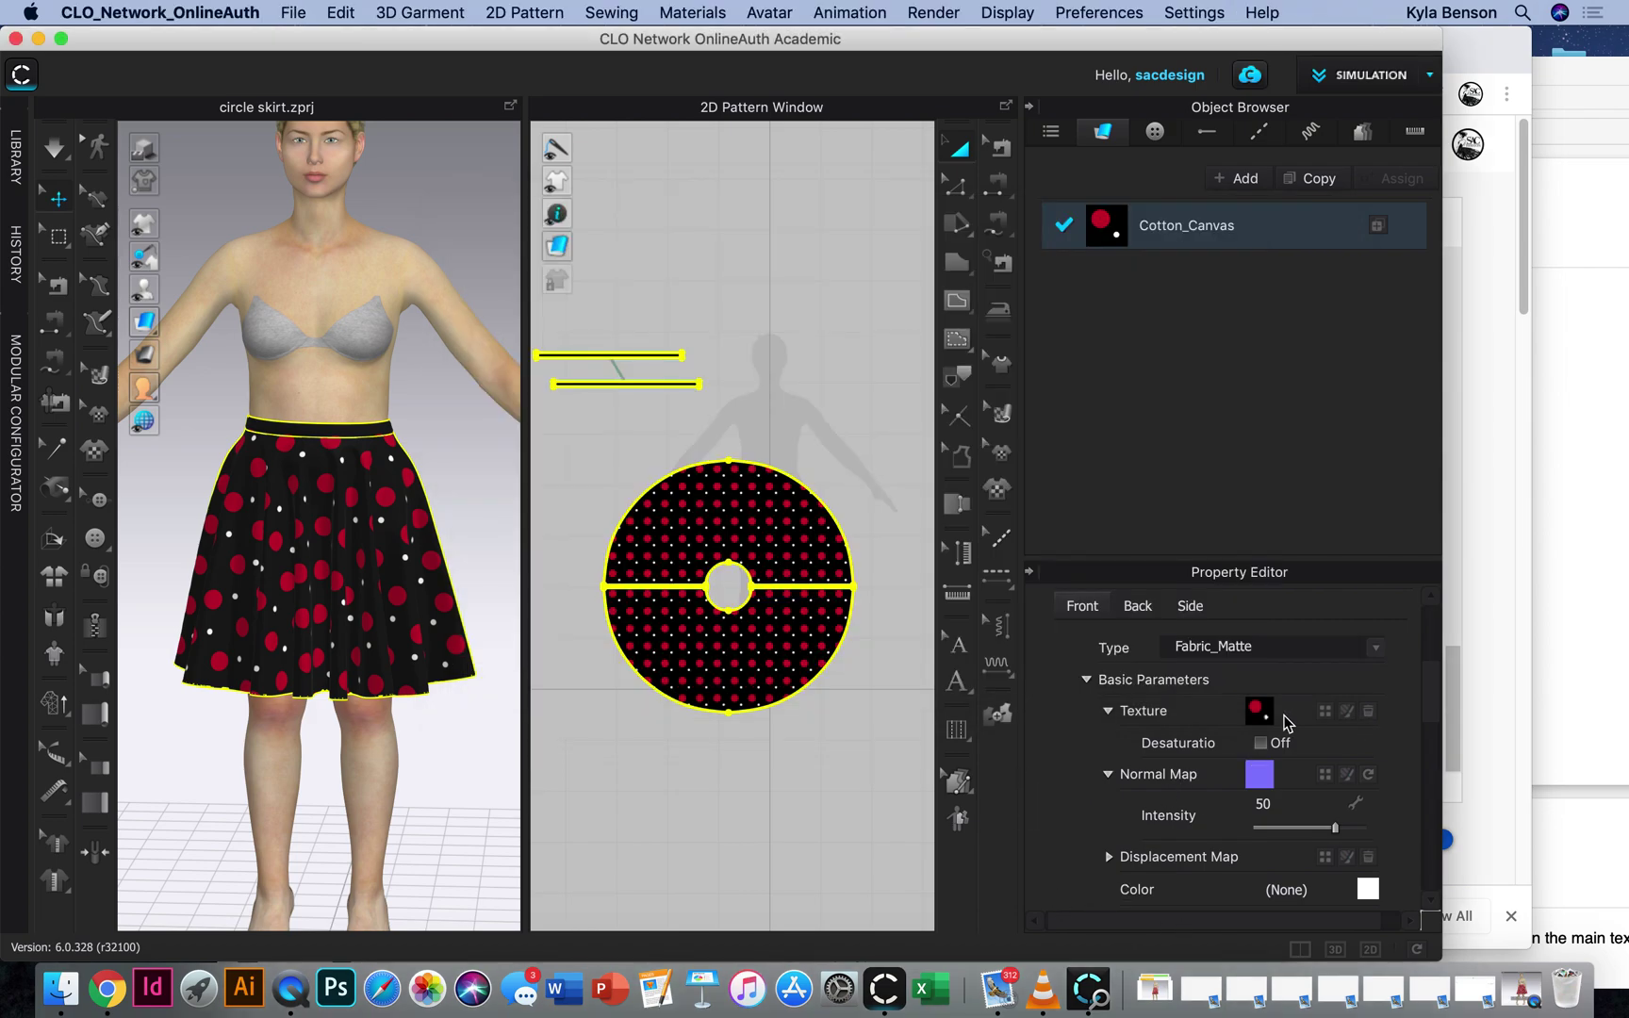
Open the fabric texture chooser and look through the baked texture's share options.
click(1326, 713)
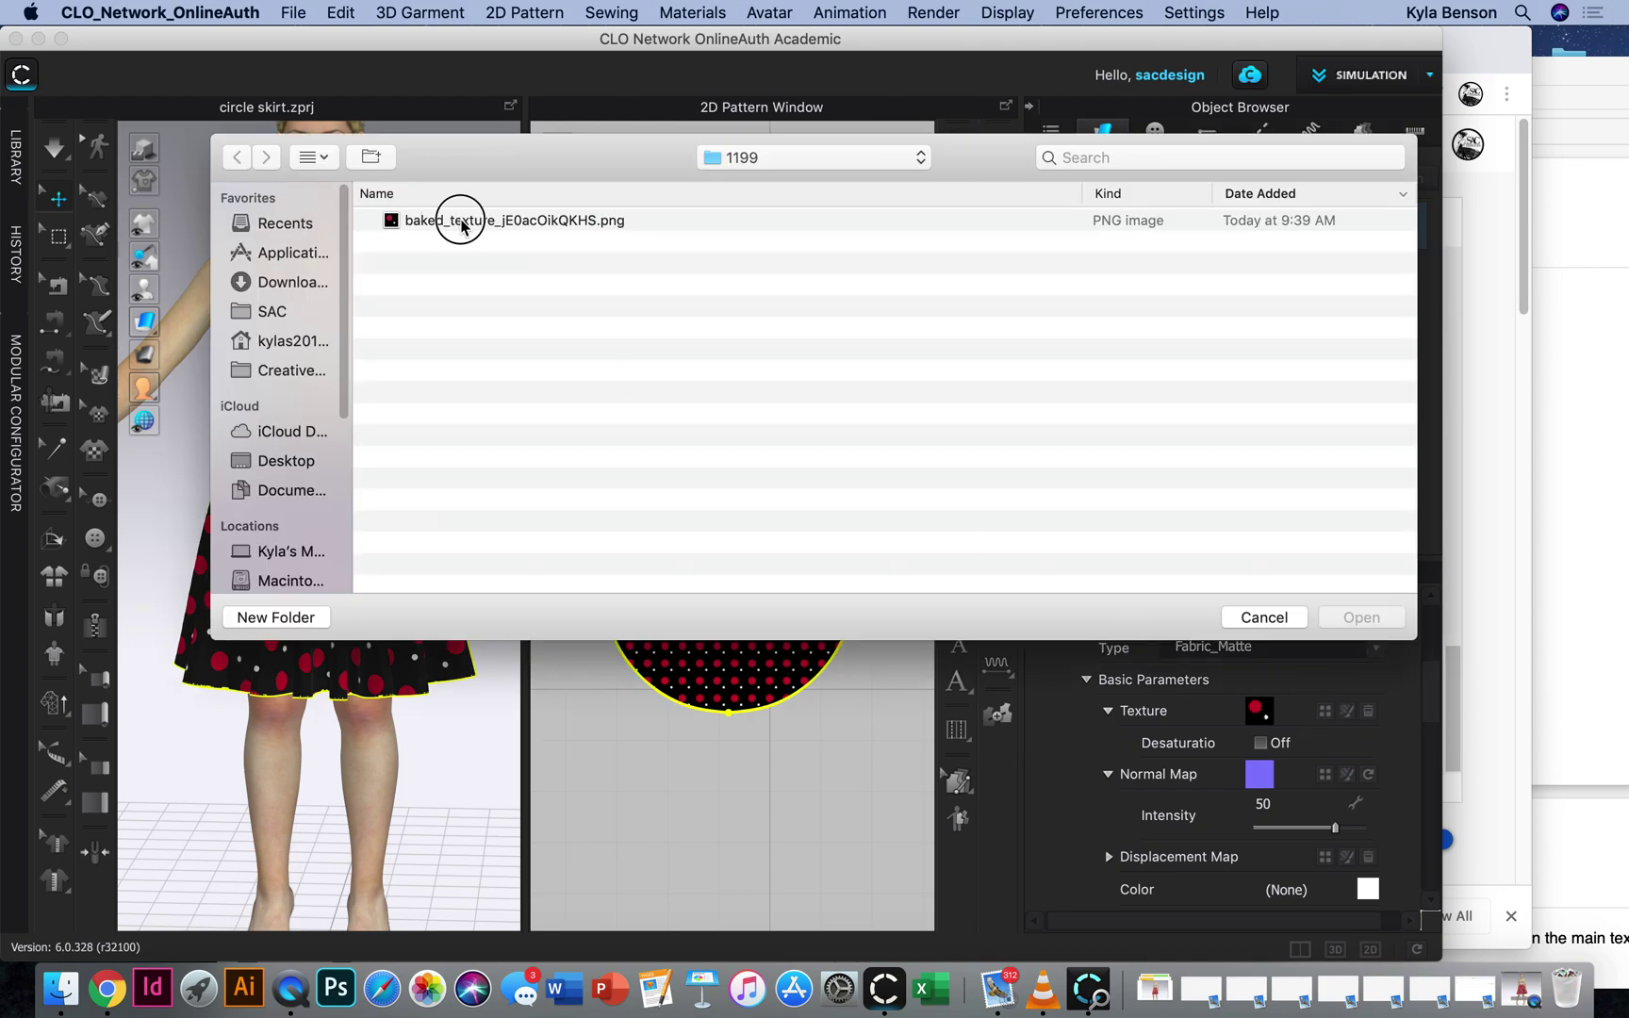
right_click(456, 220)
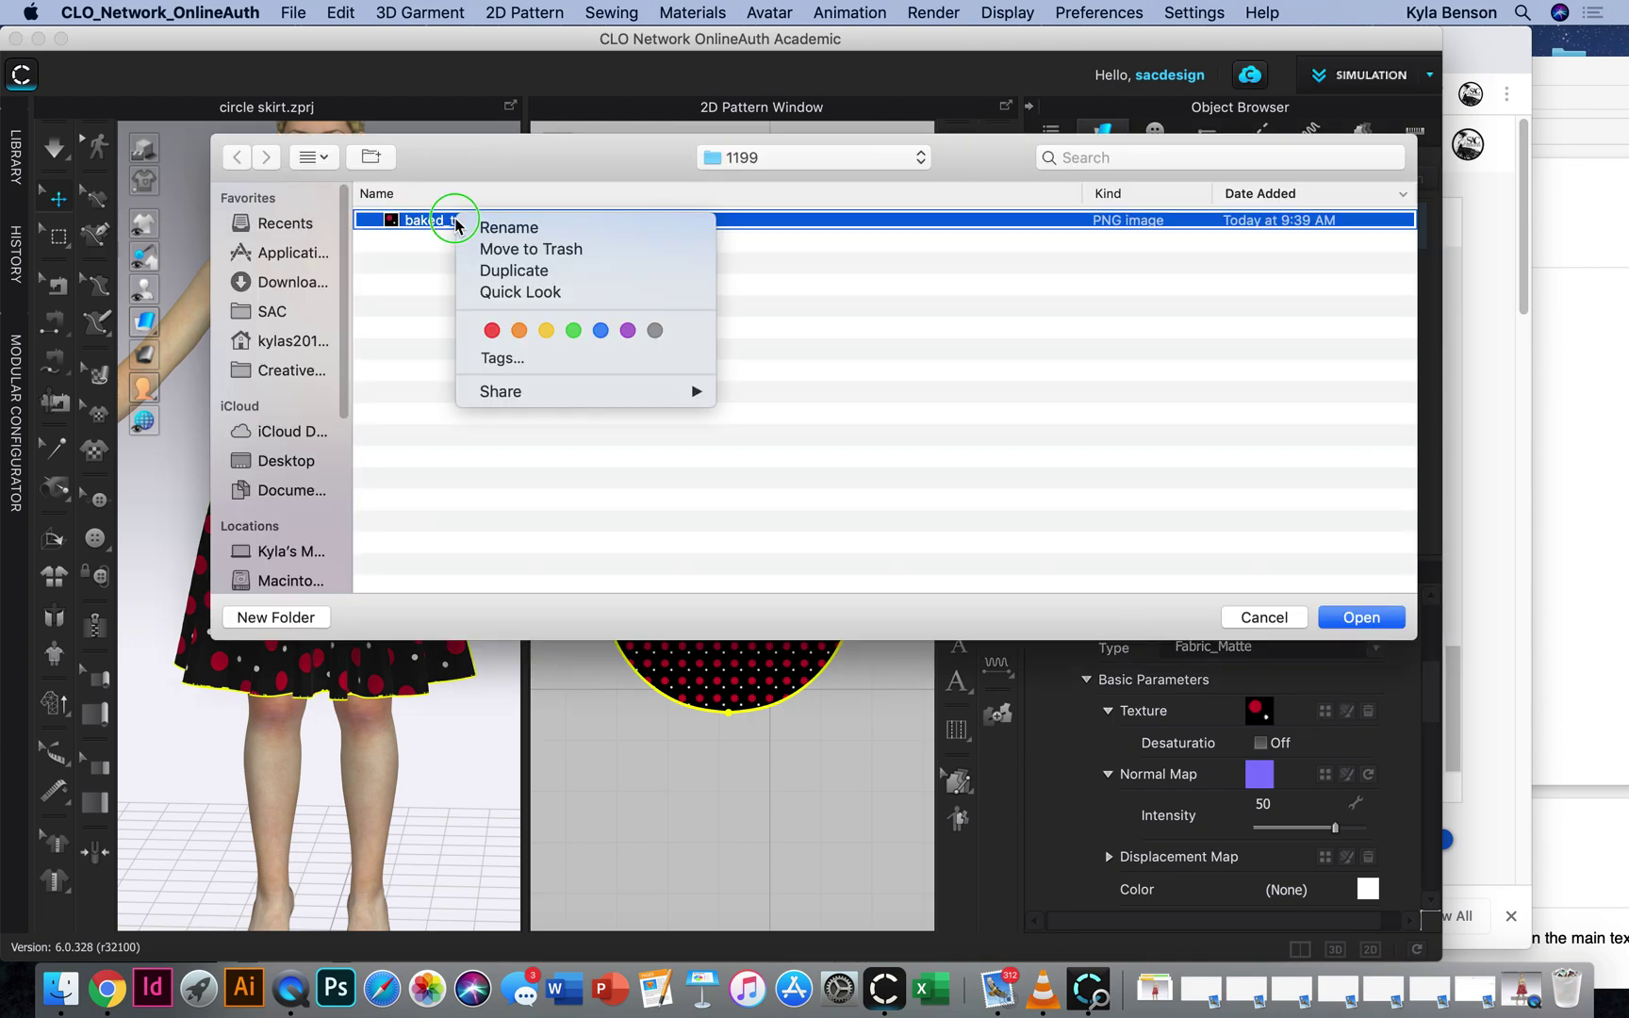
click(492, 270)
right_click(467, 220)
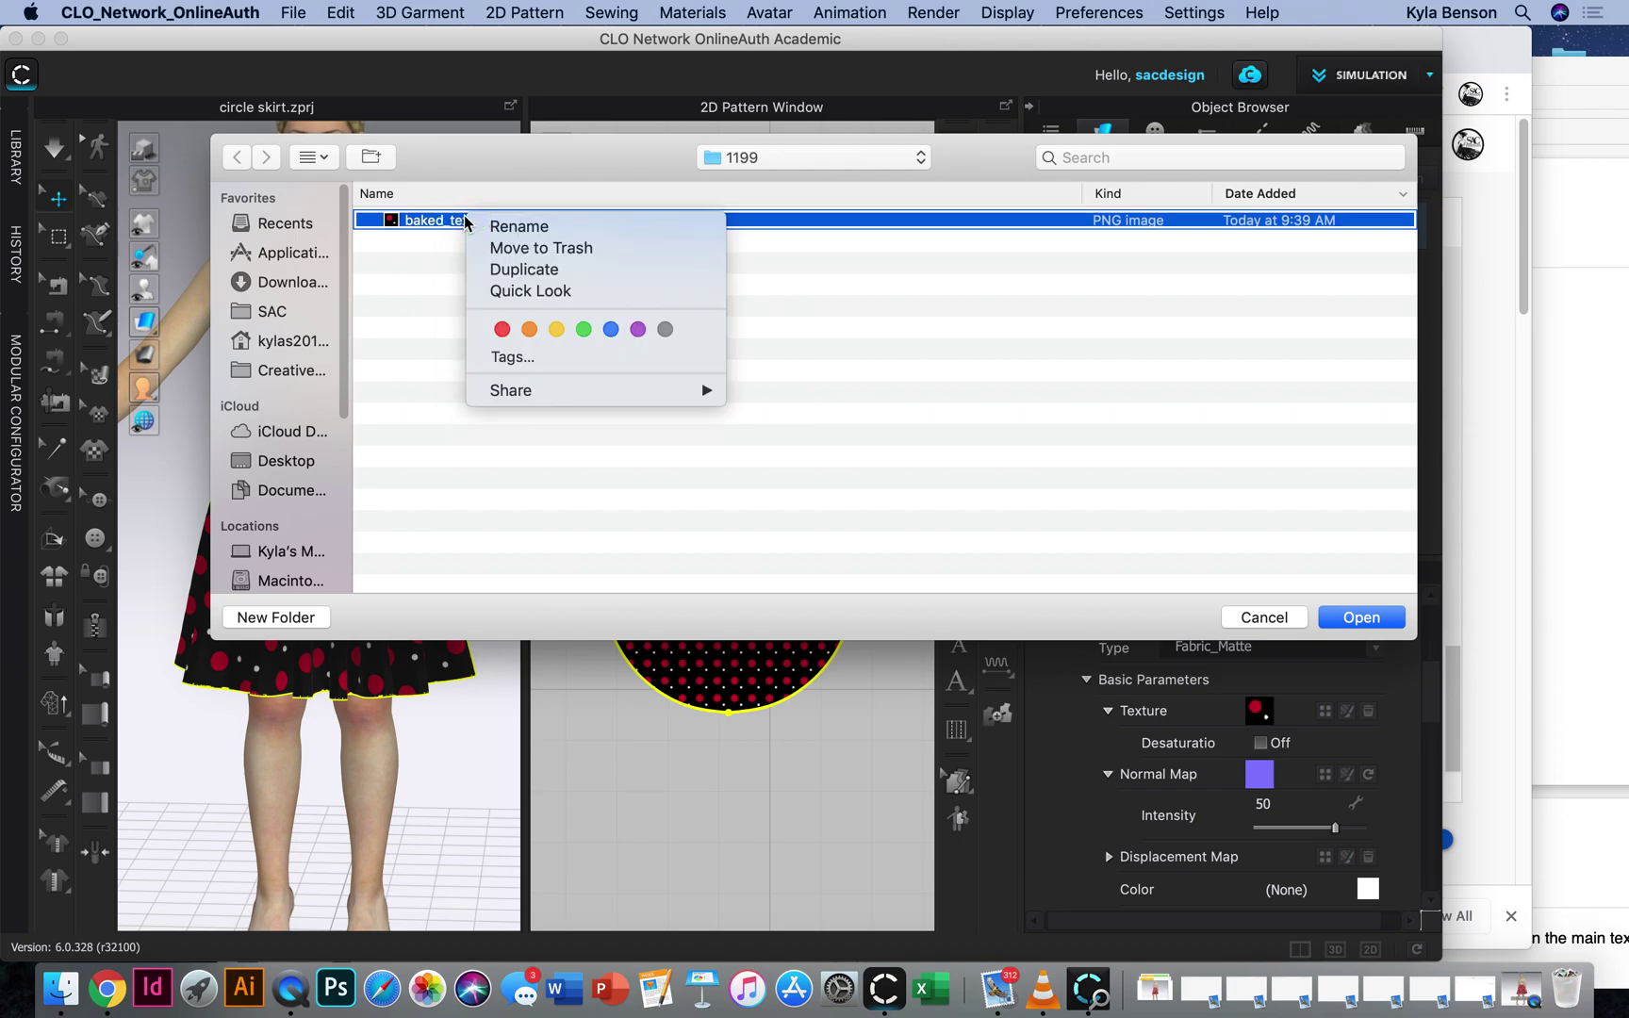
mouse_move(562, 391)
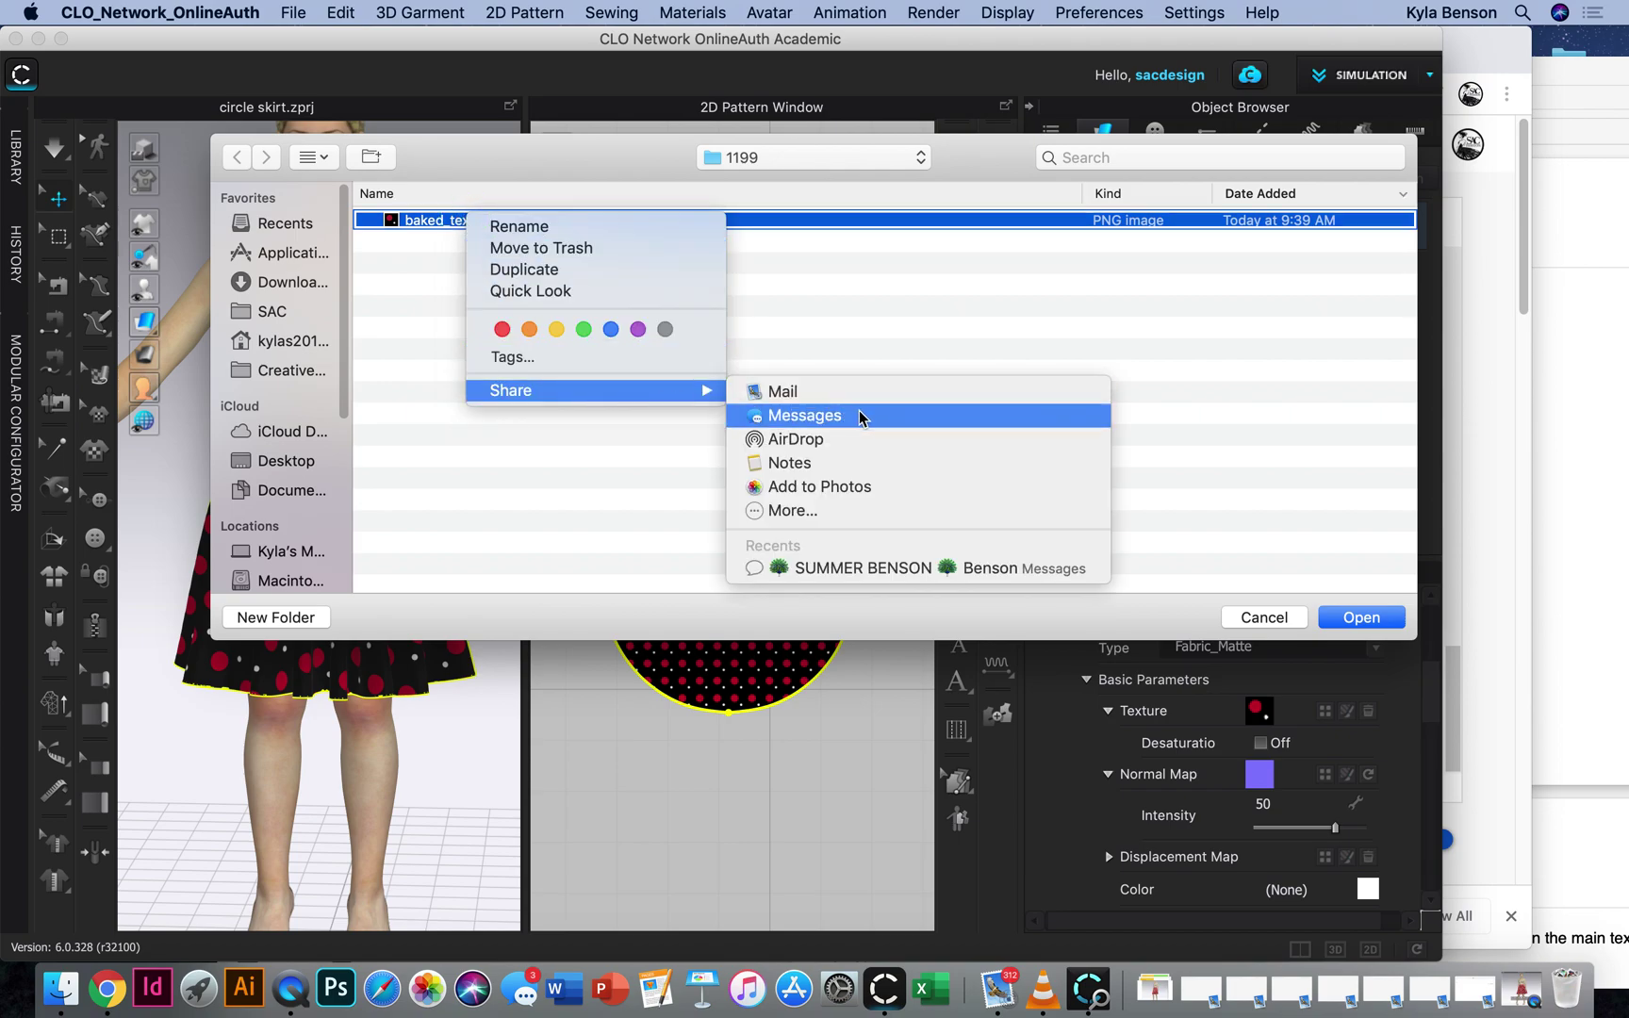
click(858, 502)
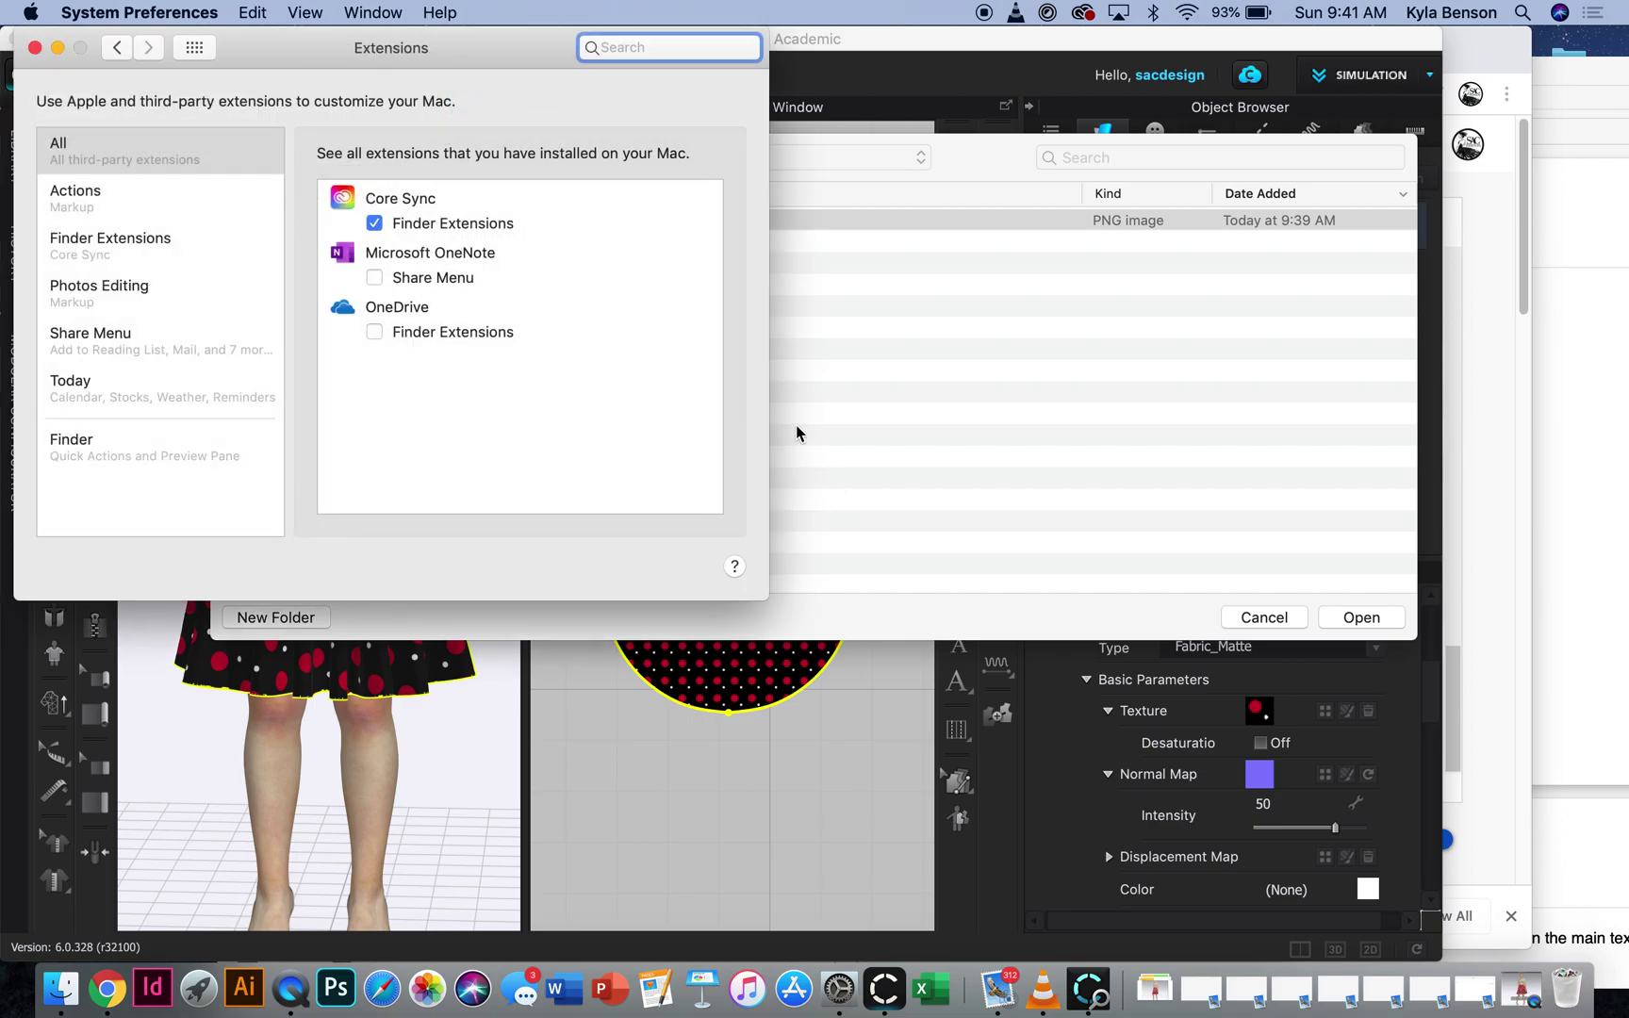
click(35, 47)
Share the baked texture PNG through Messages, choose the contact as recipient, and send.
right_click(561, 220)
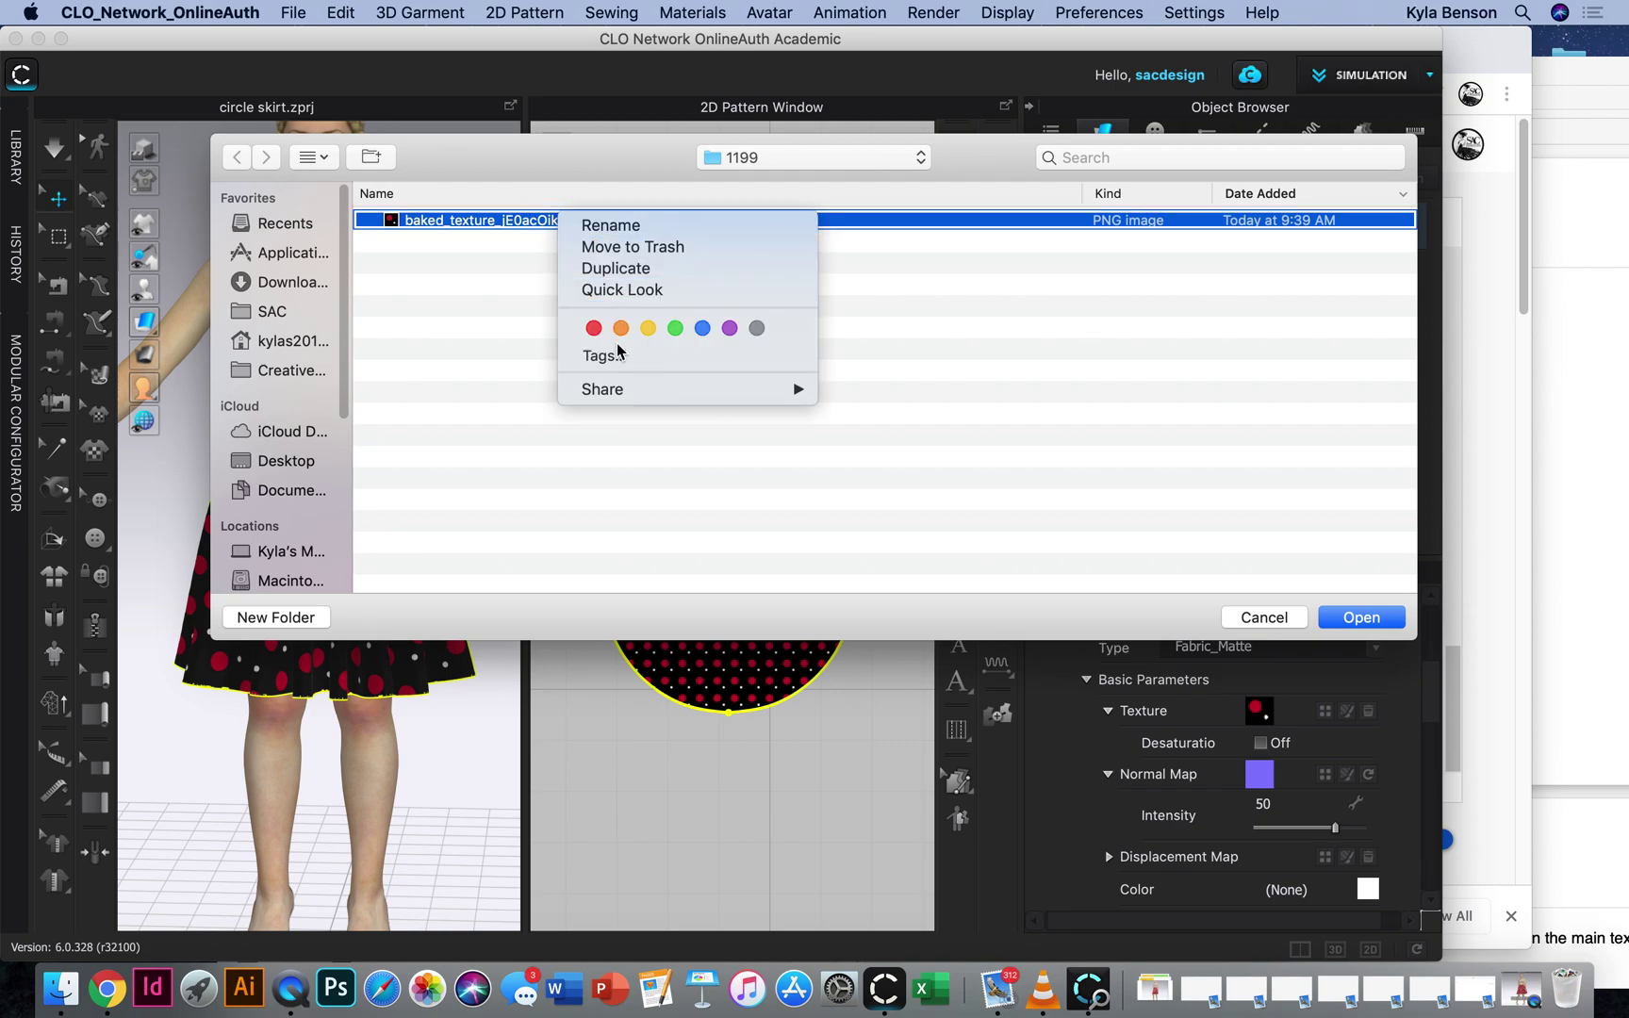
mouse_move(625, 396)
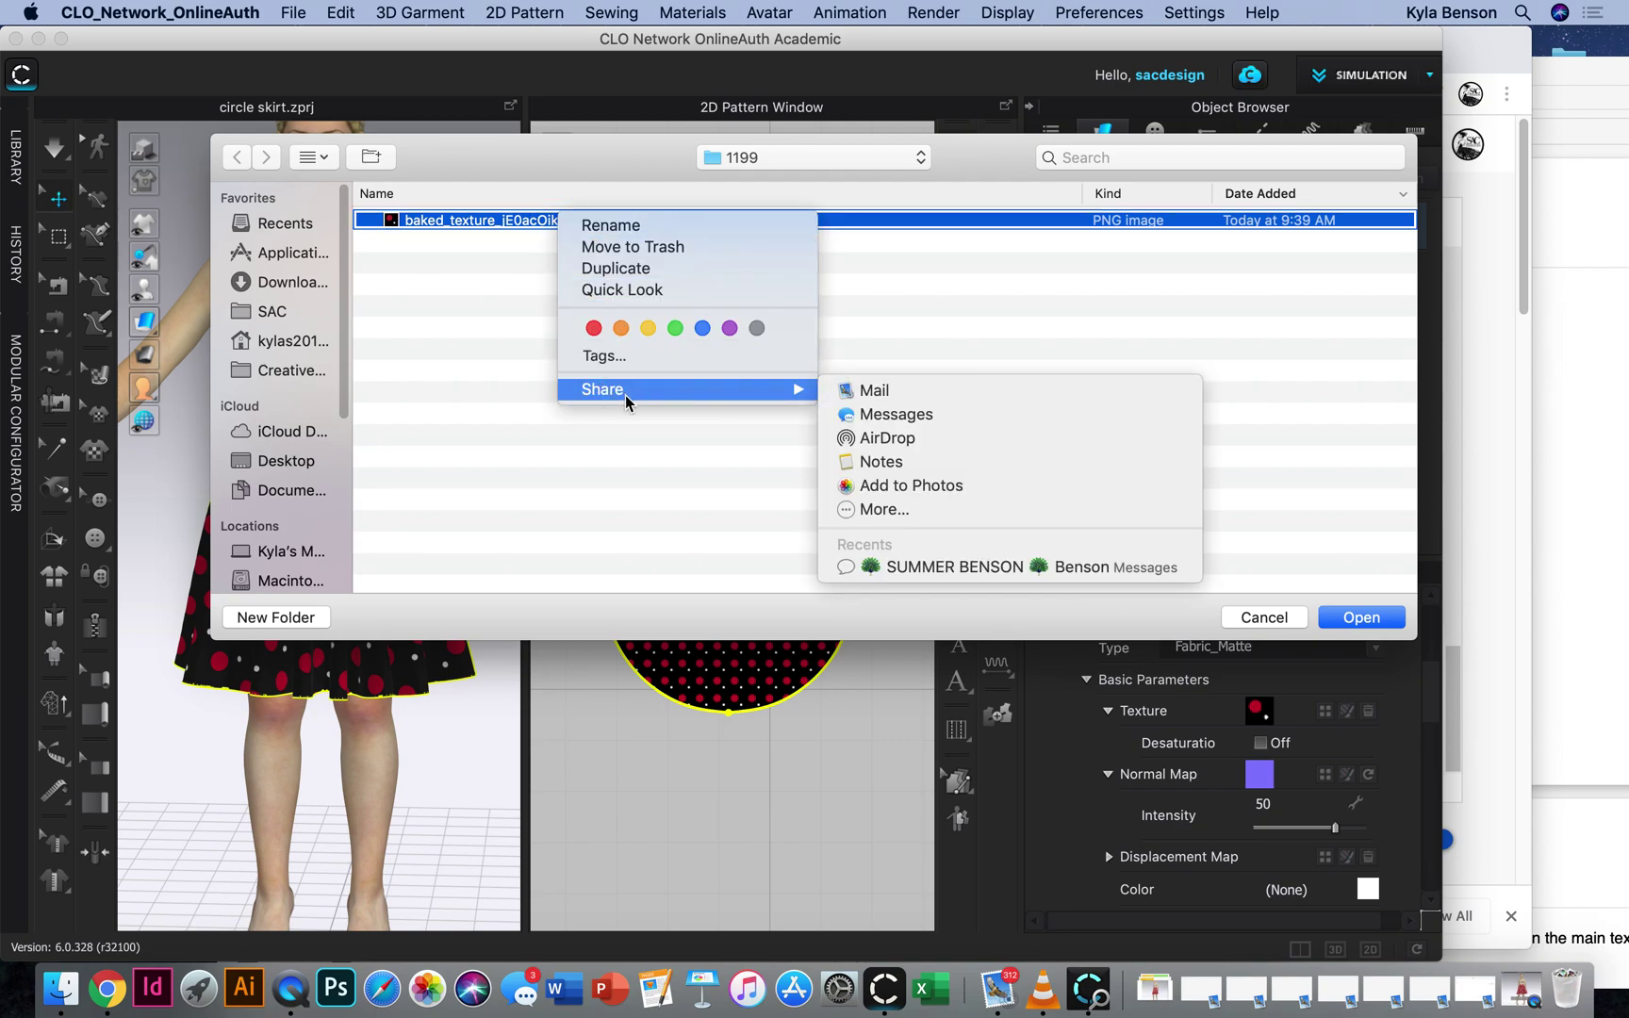
click(1051, 412)
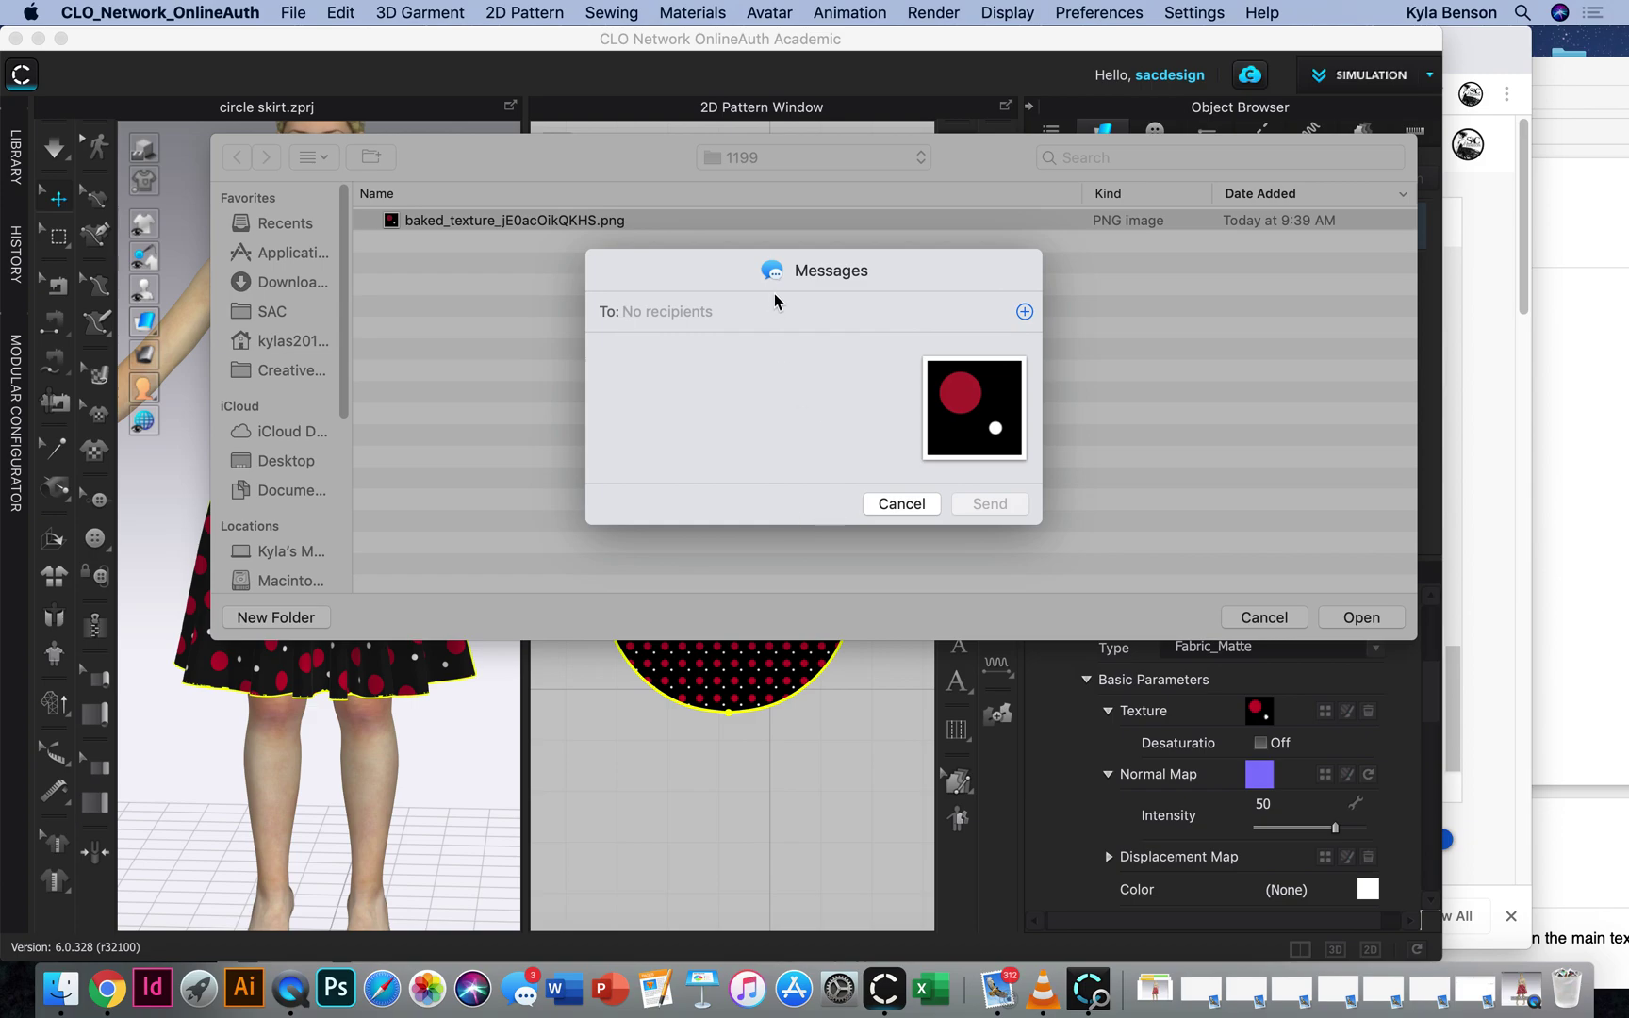
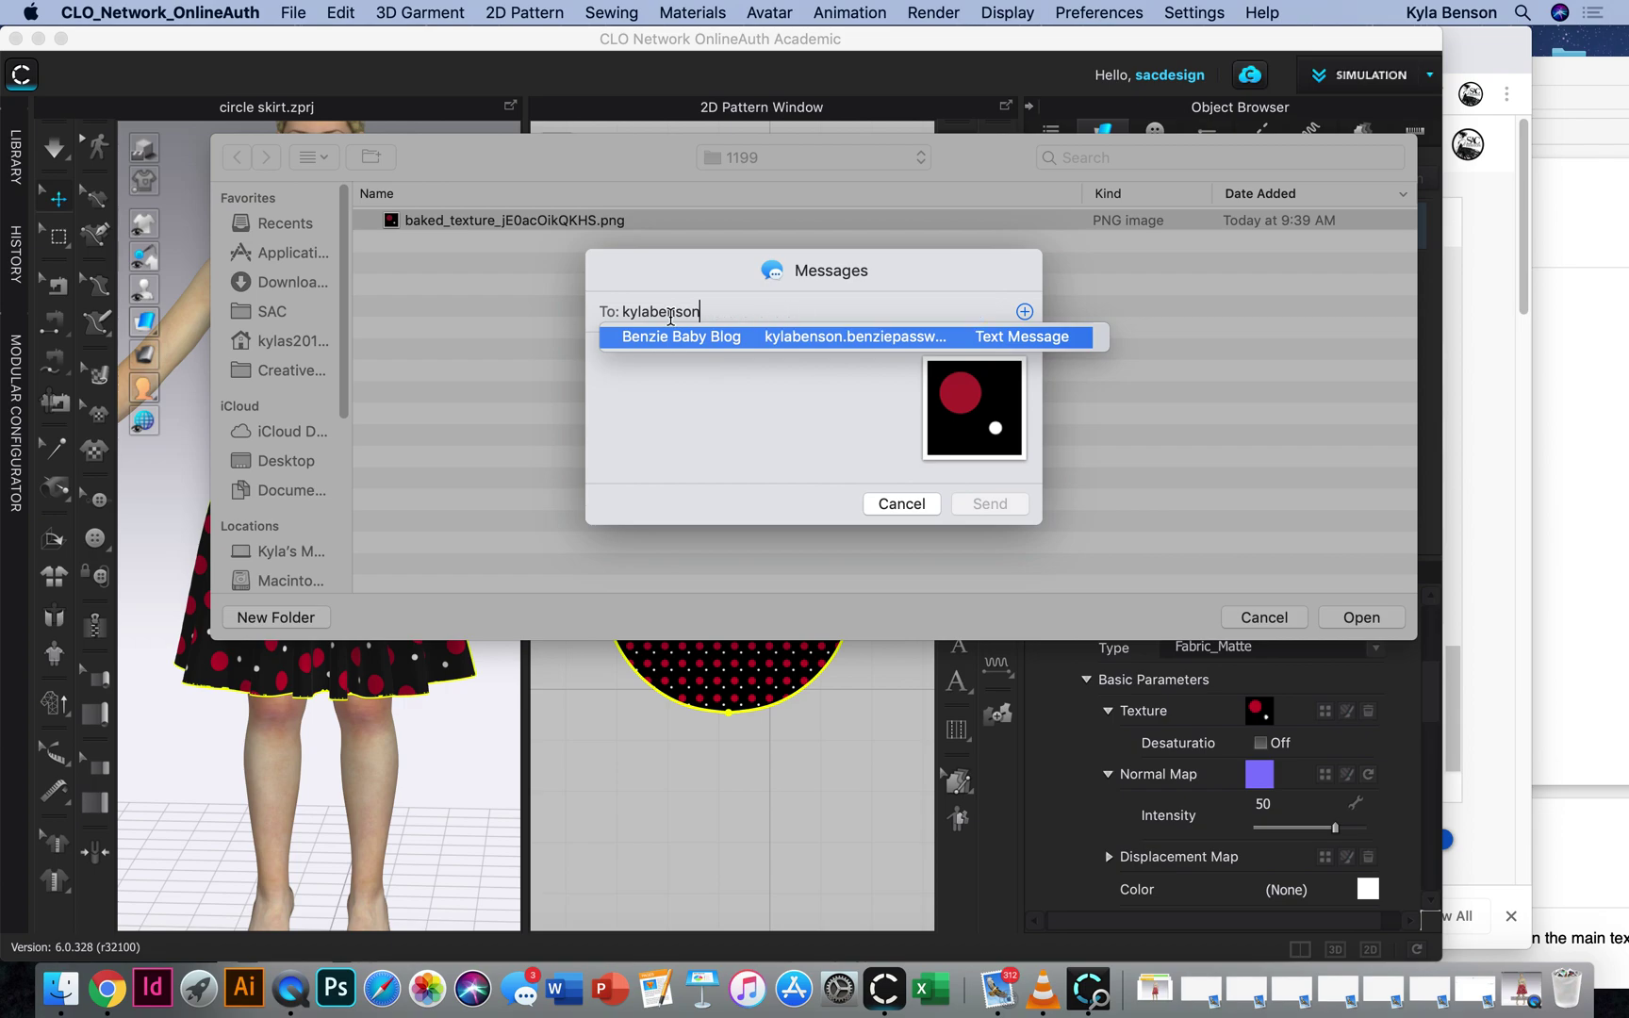
click(689, 337)
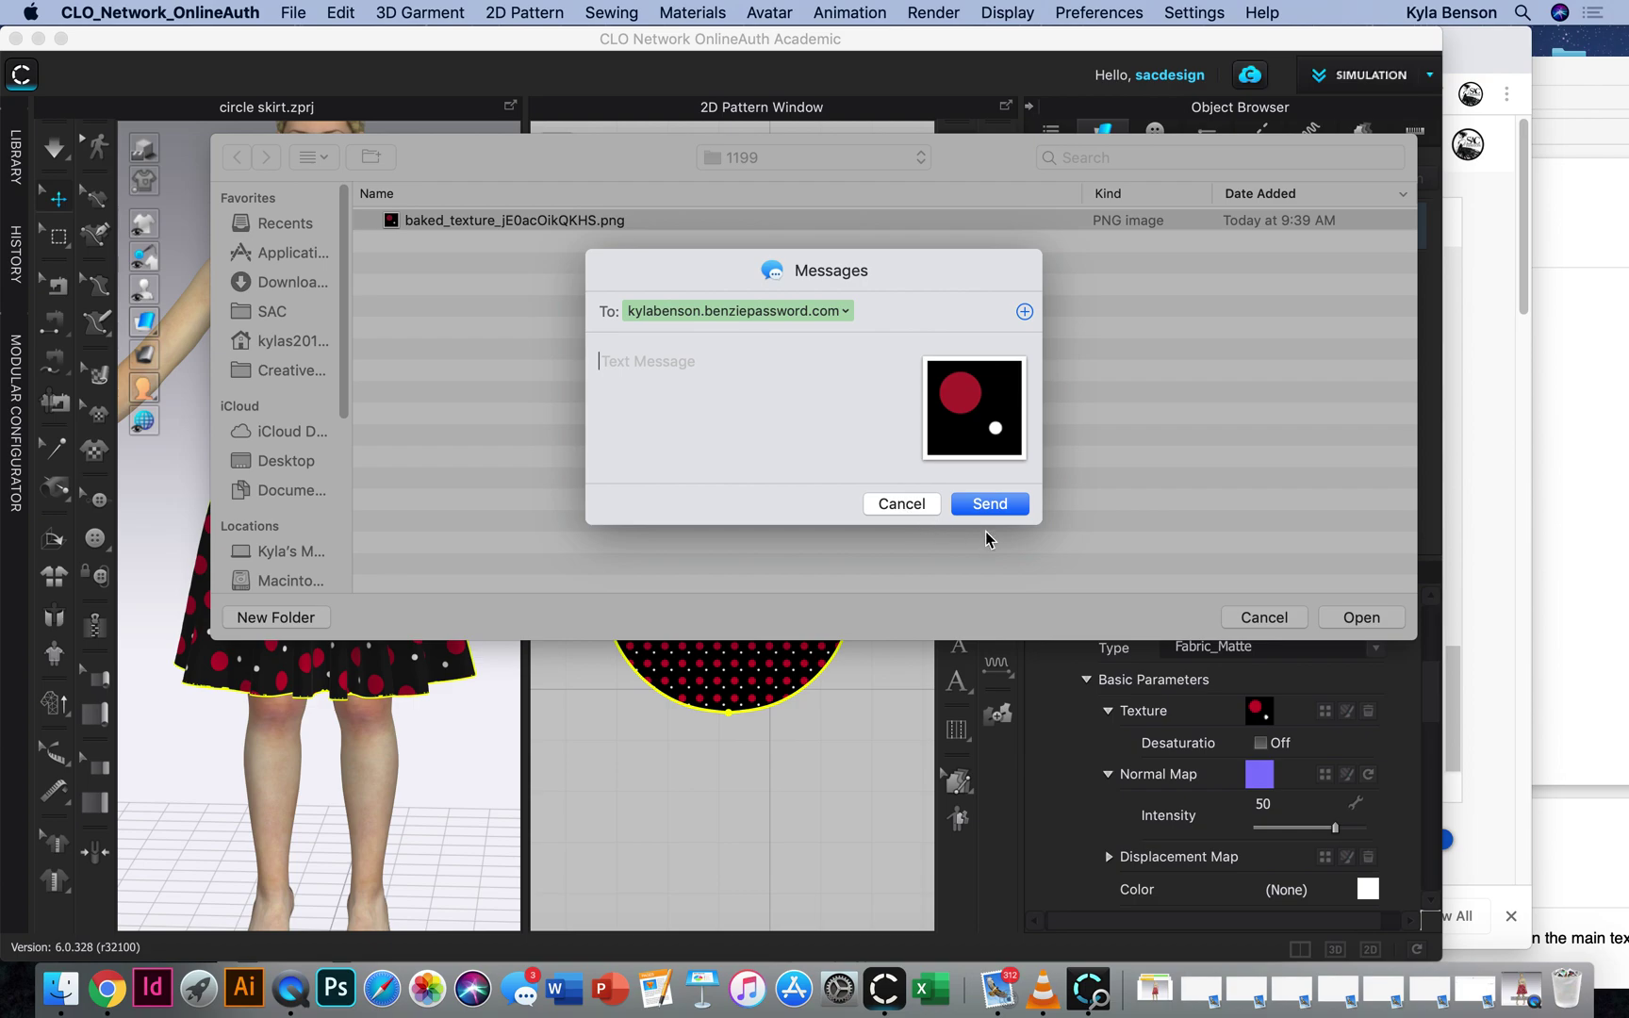
click(985, 507)
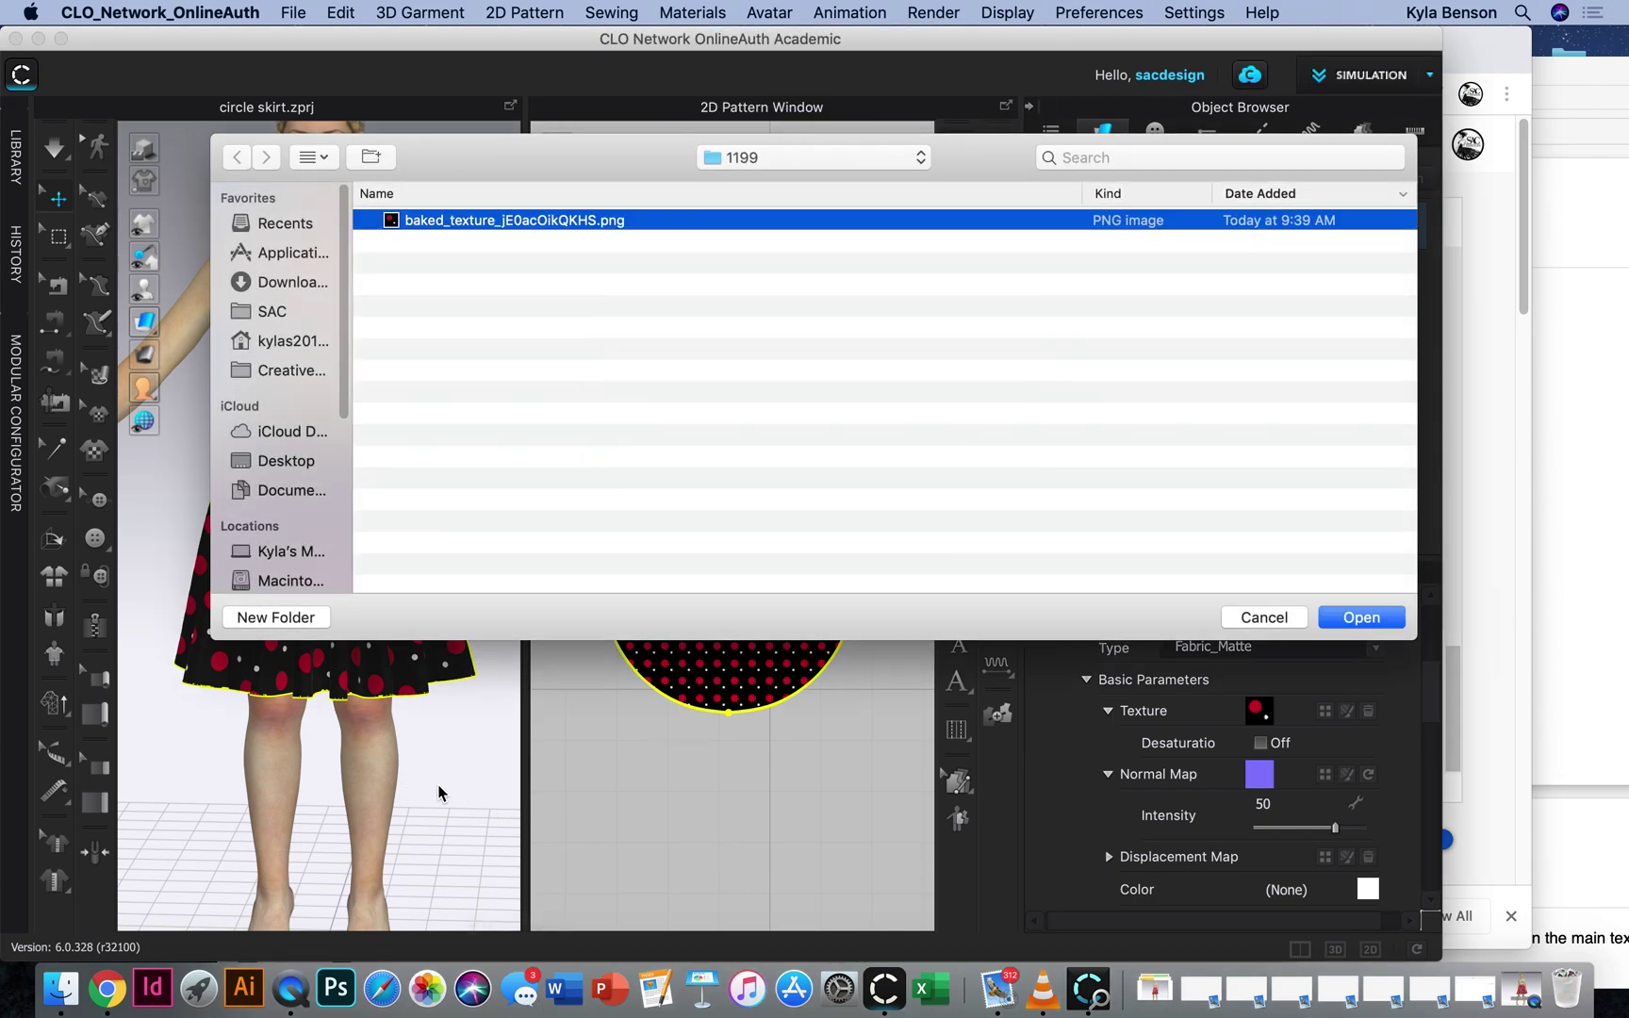
Cancel the file browser and save a File > Snapshot > 3D Window image named skirt.
click(1257, 623)
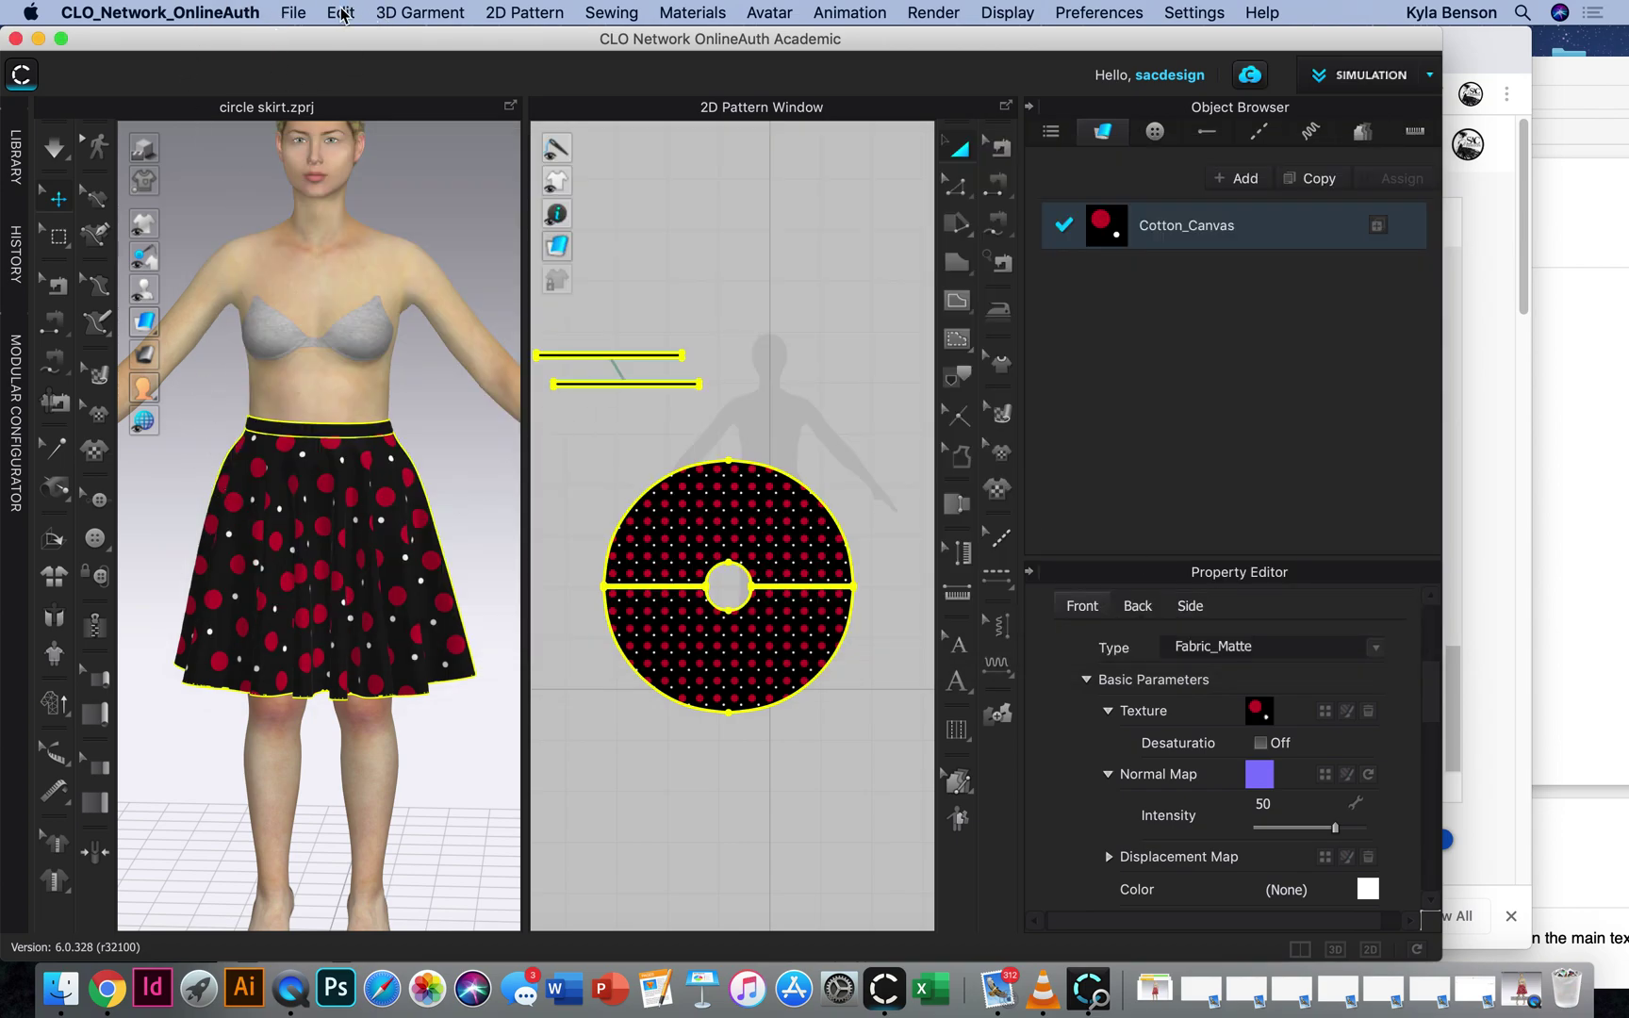
click(290, 13)
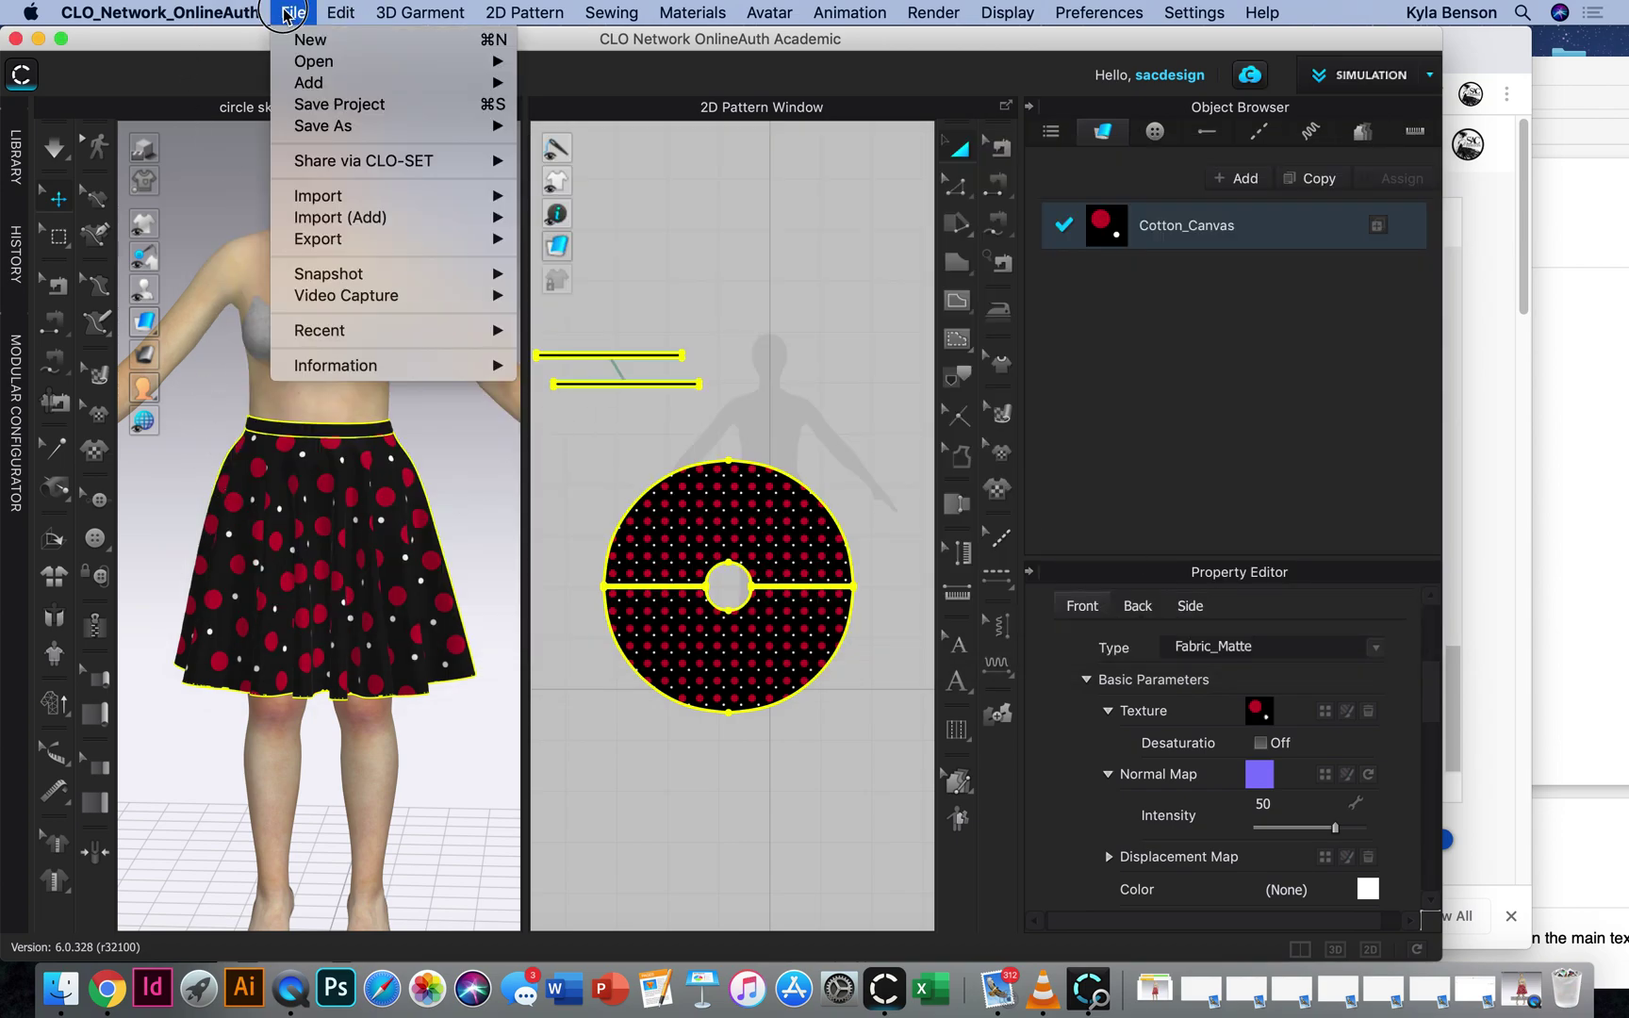
mouse_move(370, 275)
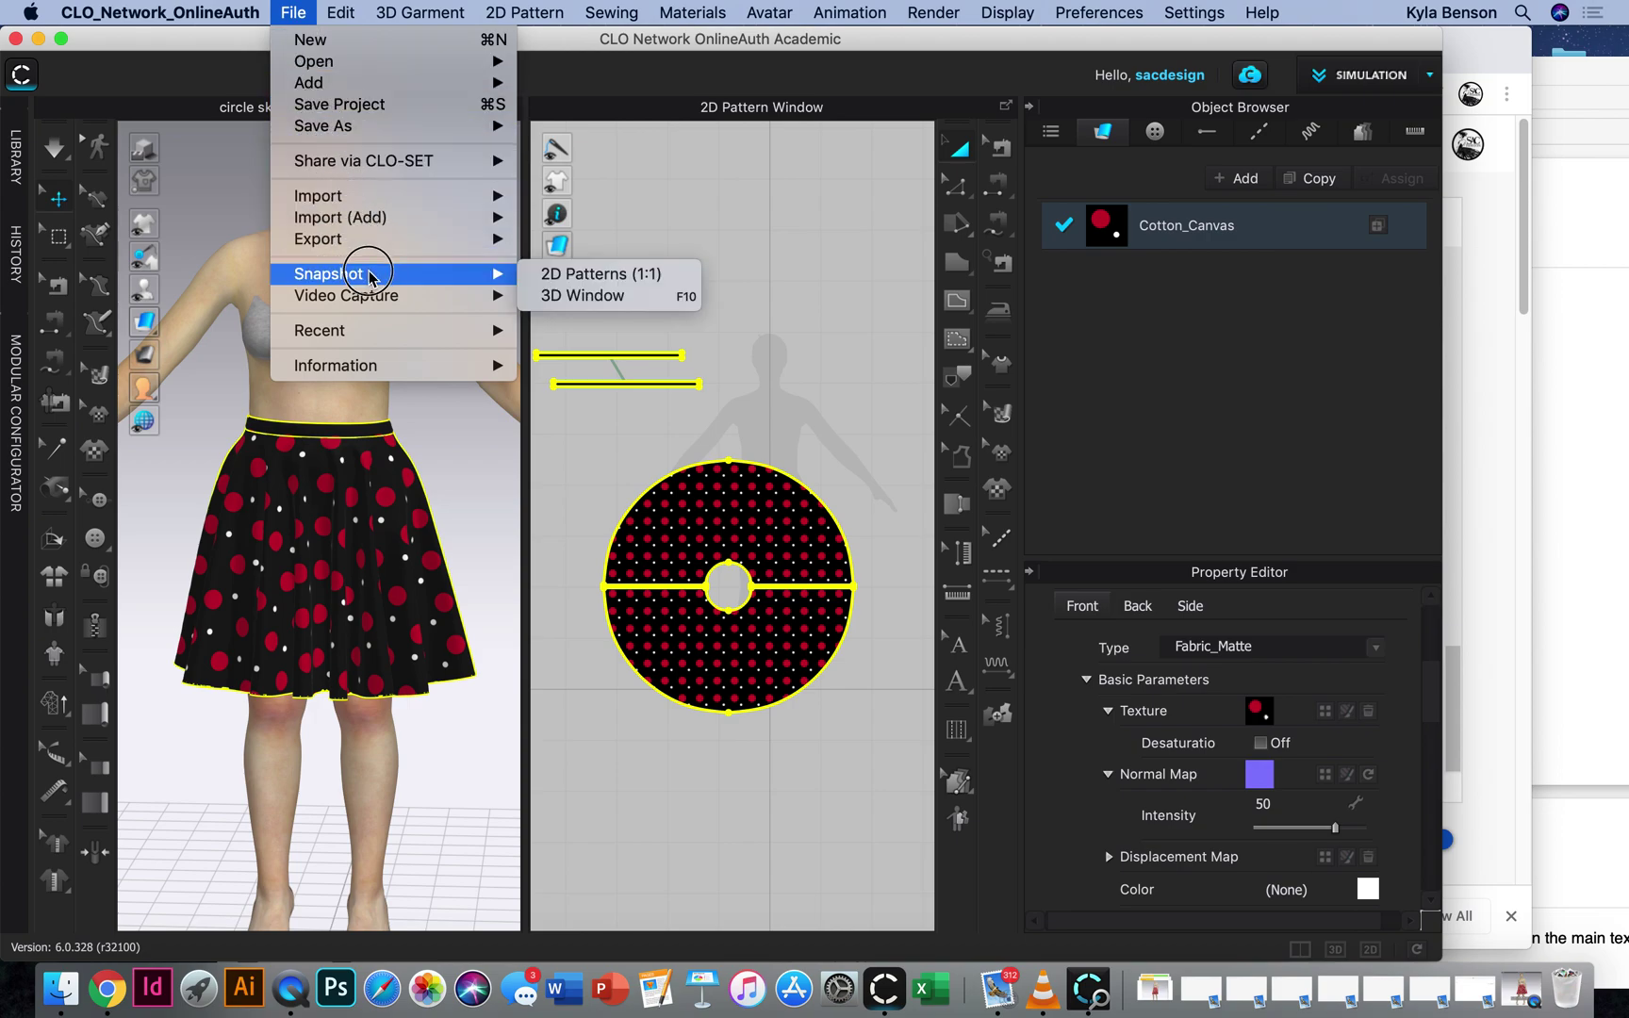
click(584, 295)
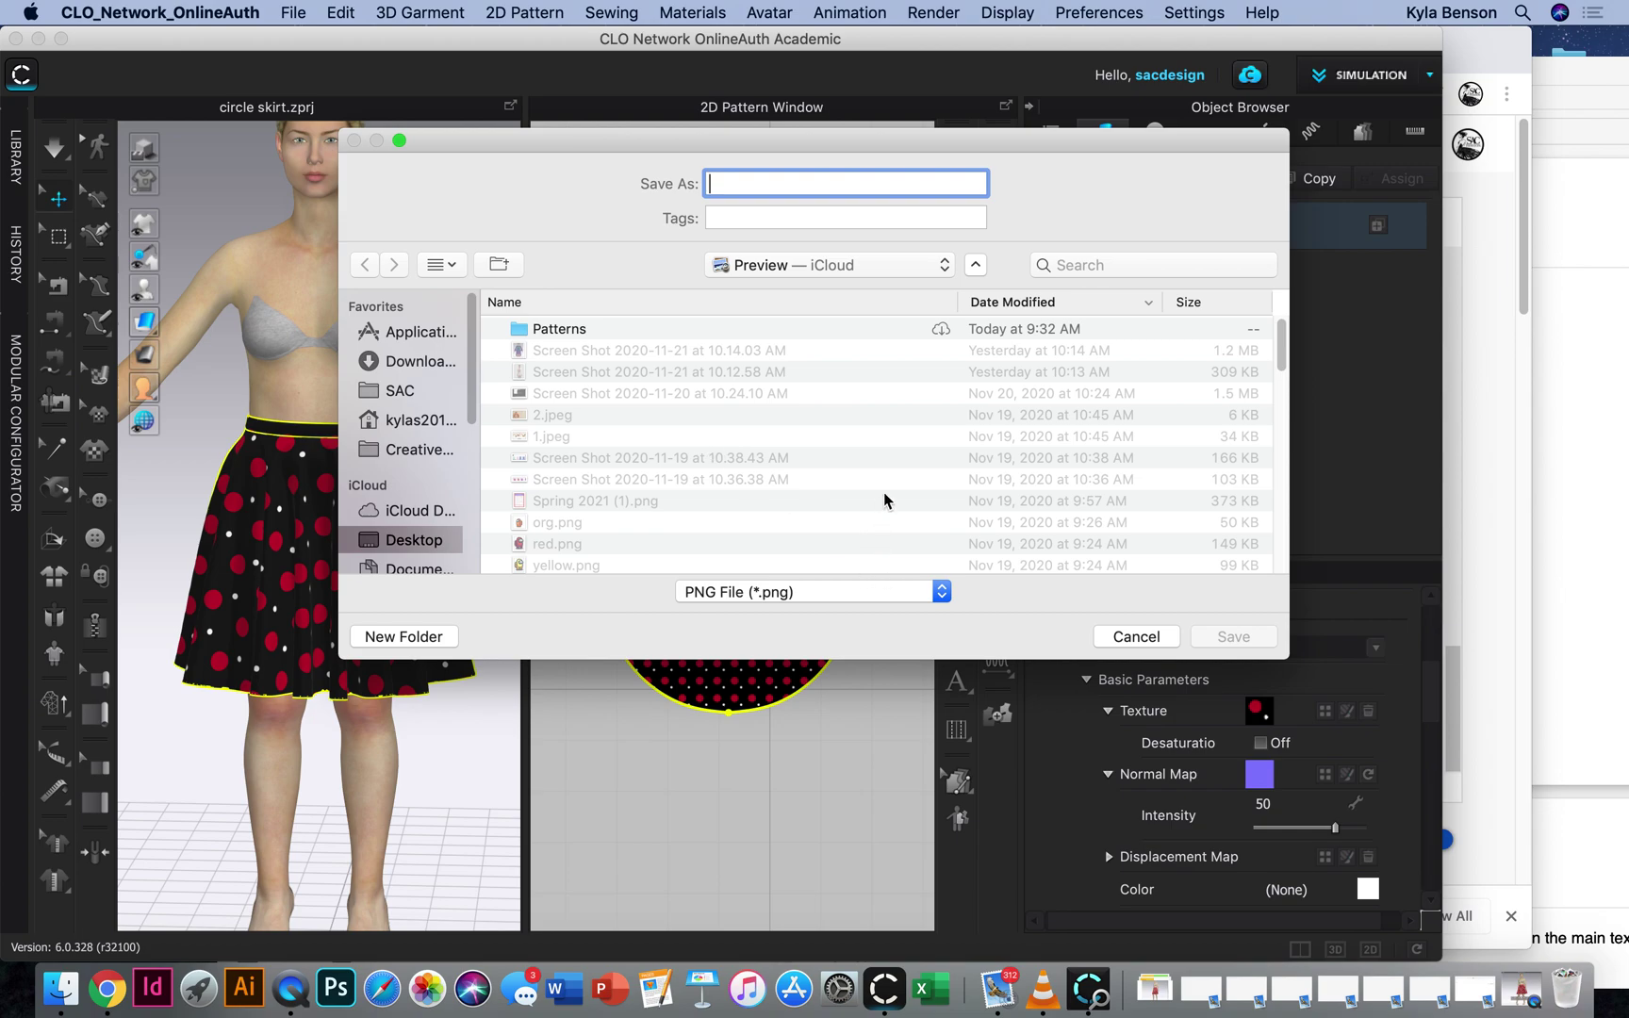
text(skirt)
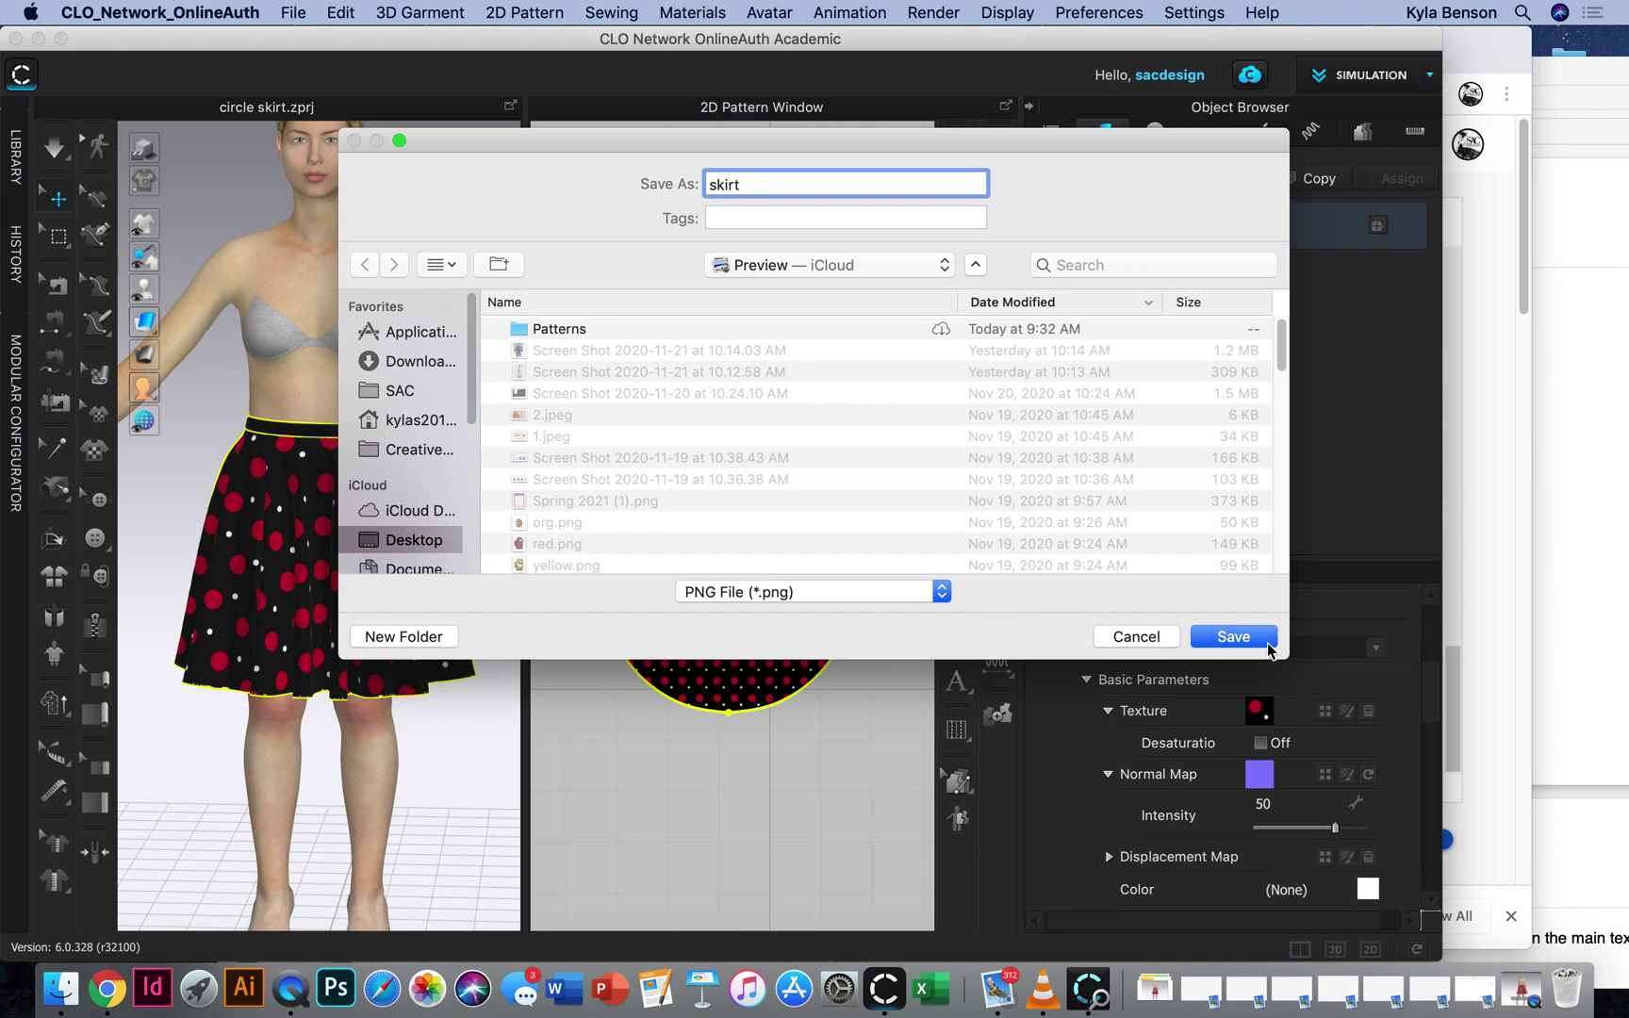
click(1234, 637)
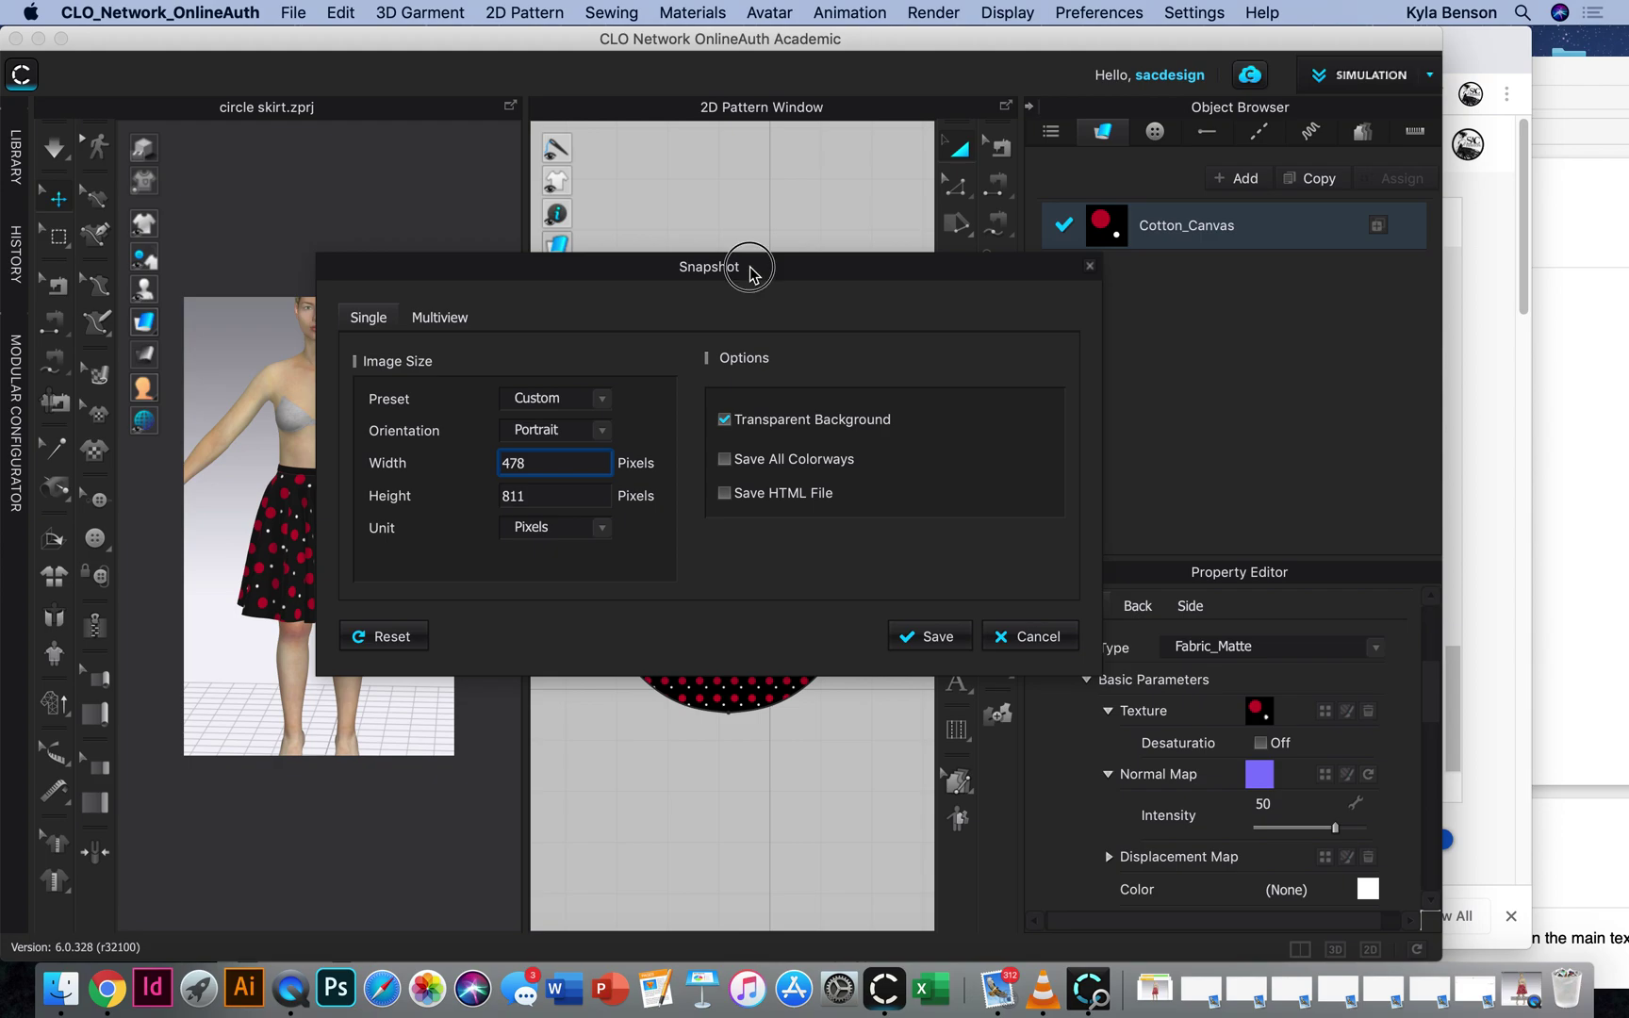
Switch the Snapshot dialog to Multiview and recapture the first view from an orbited angle.
drag(744, 265, 814, 296)
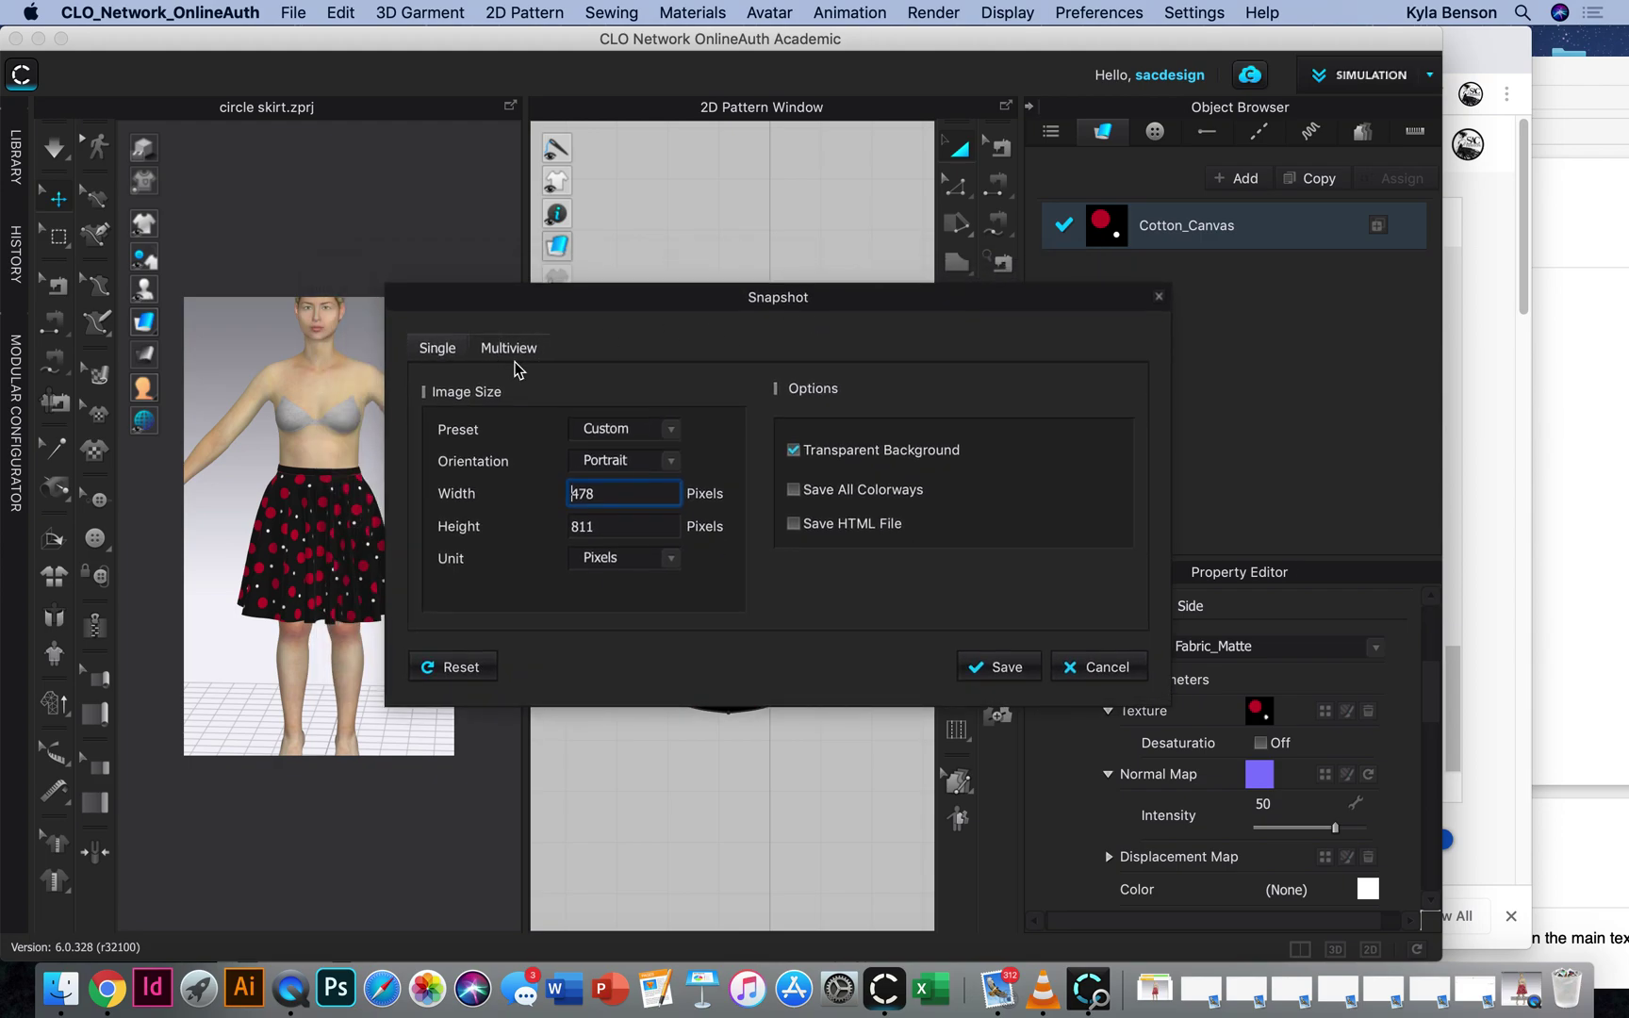
click(513, 357)
mouse_move(643, 587)
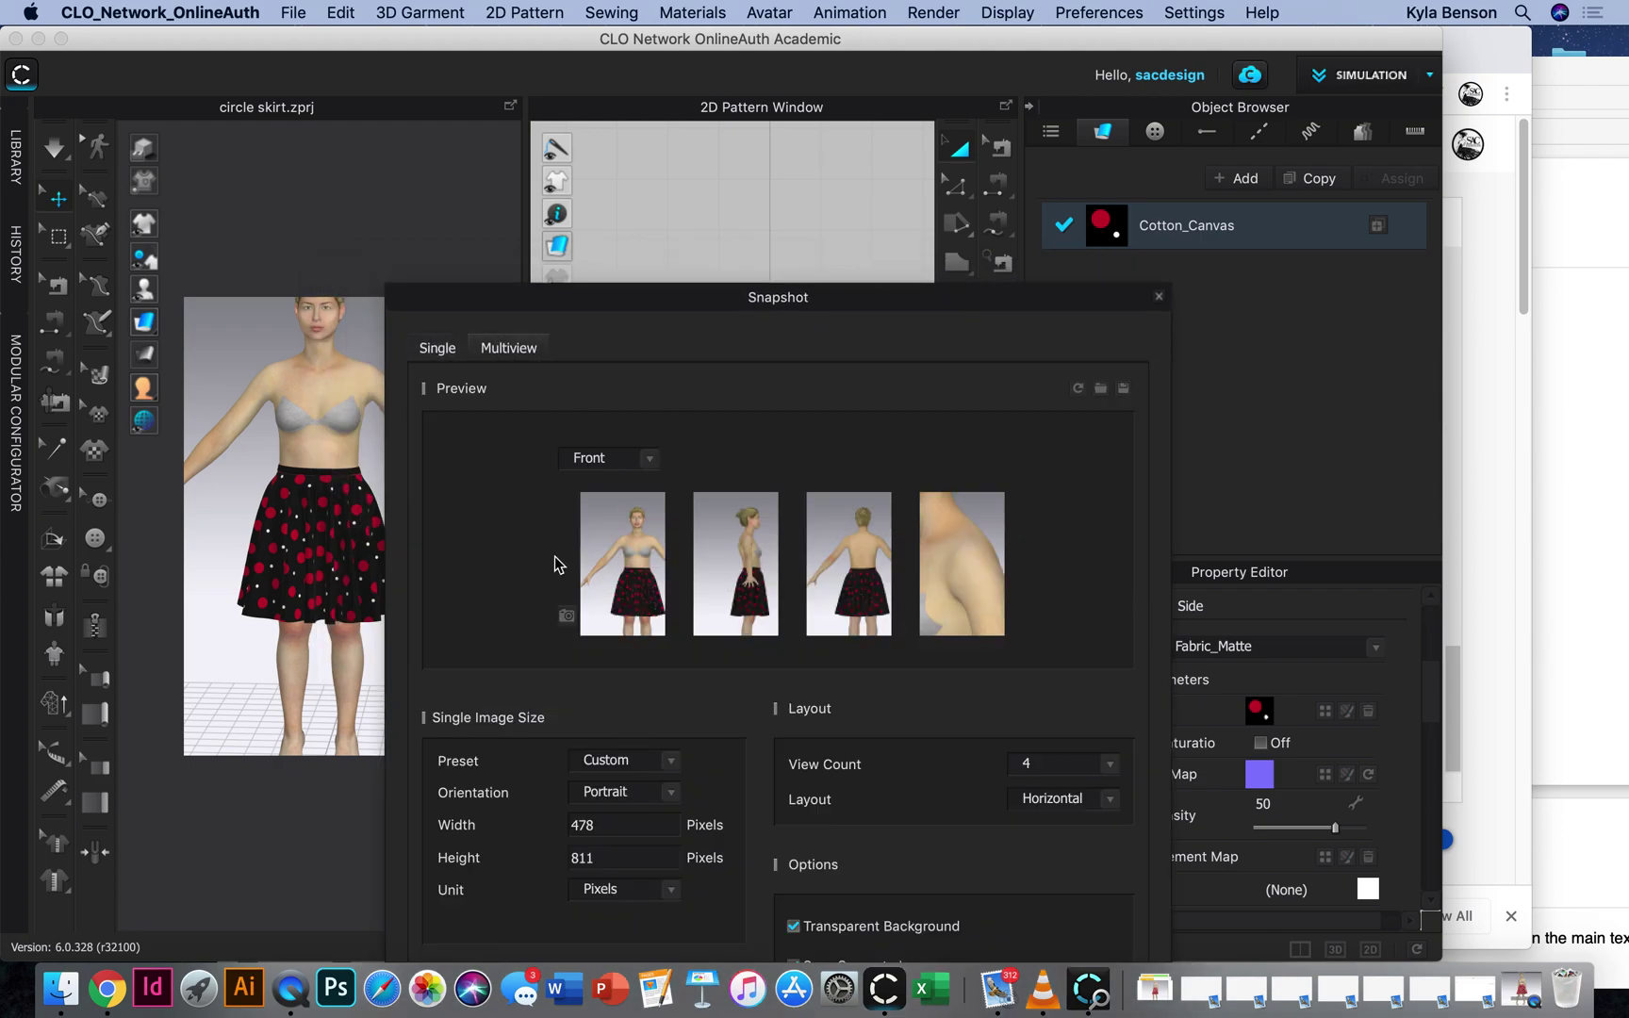
scroll(265, 516, up, 5)
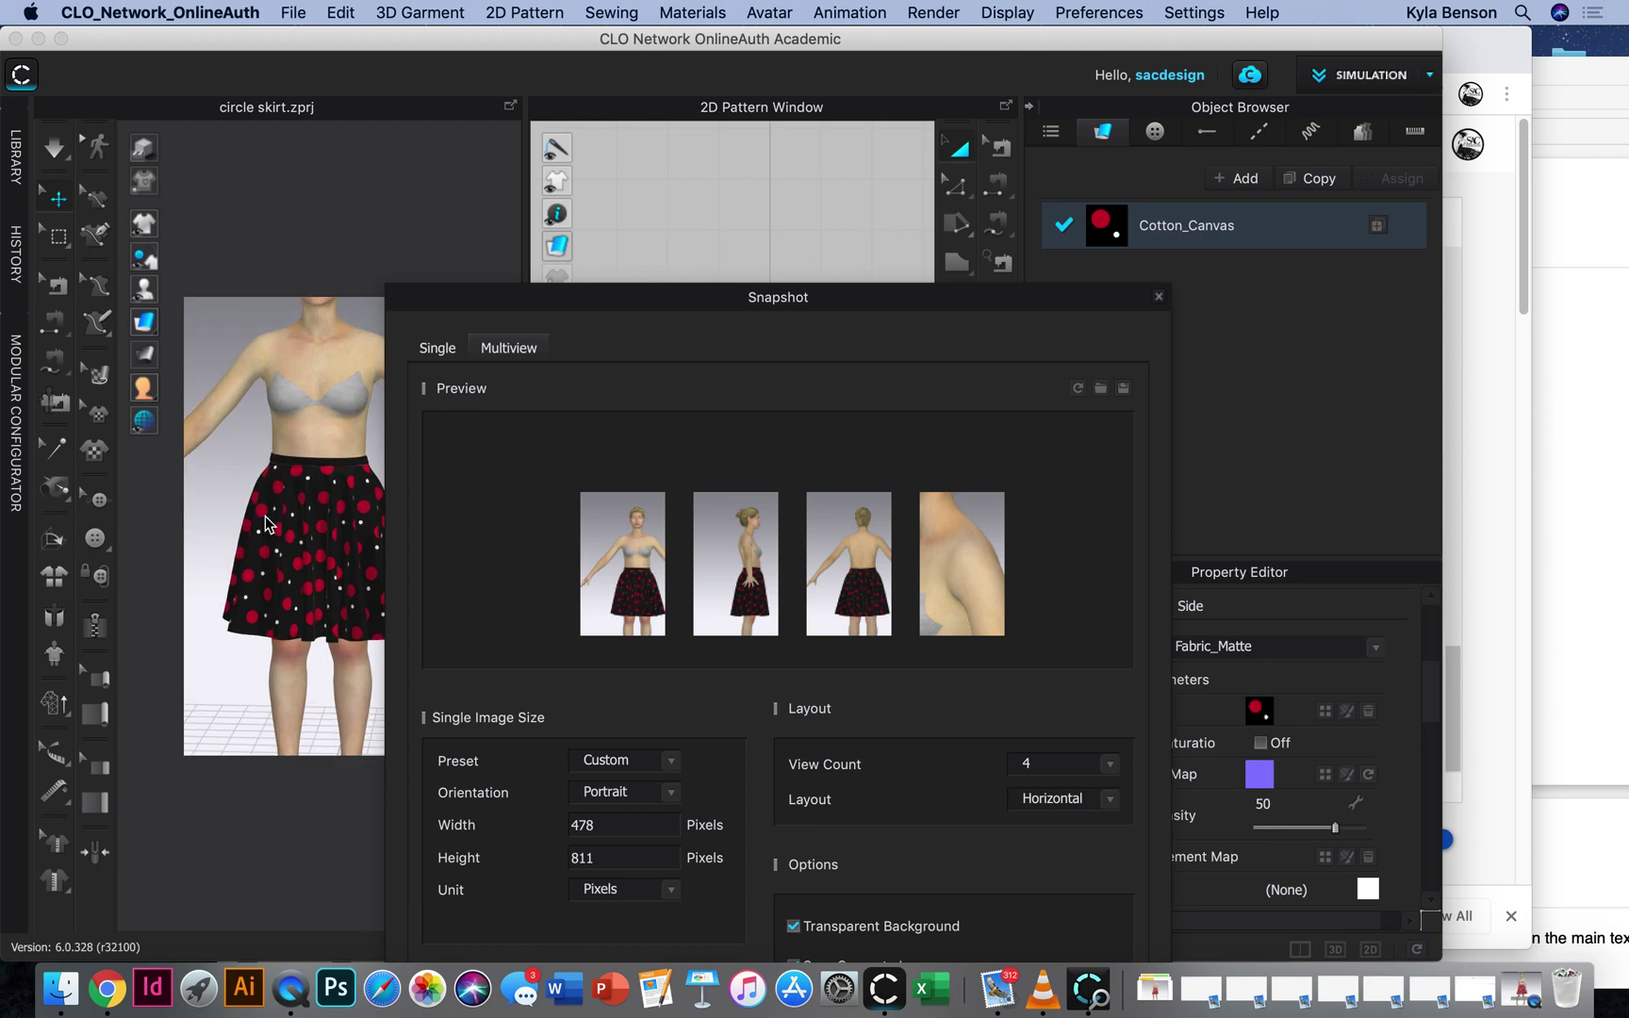
right_drag(263, 535, 318, 564)
mouse_move(633, 622)
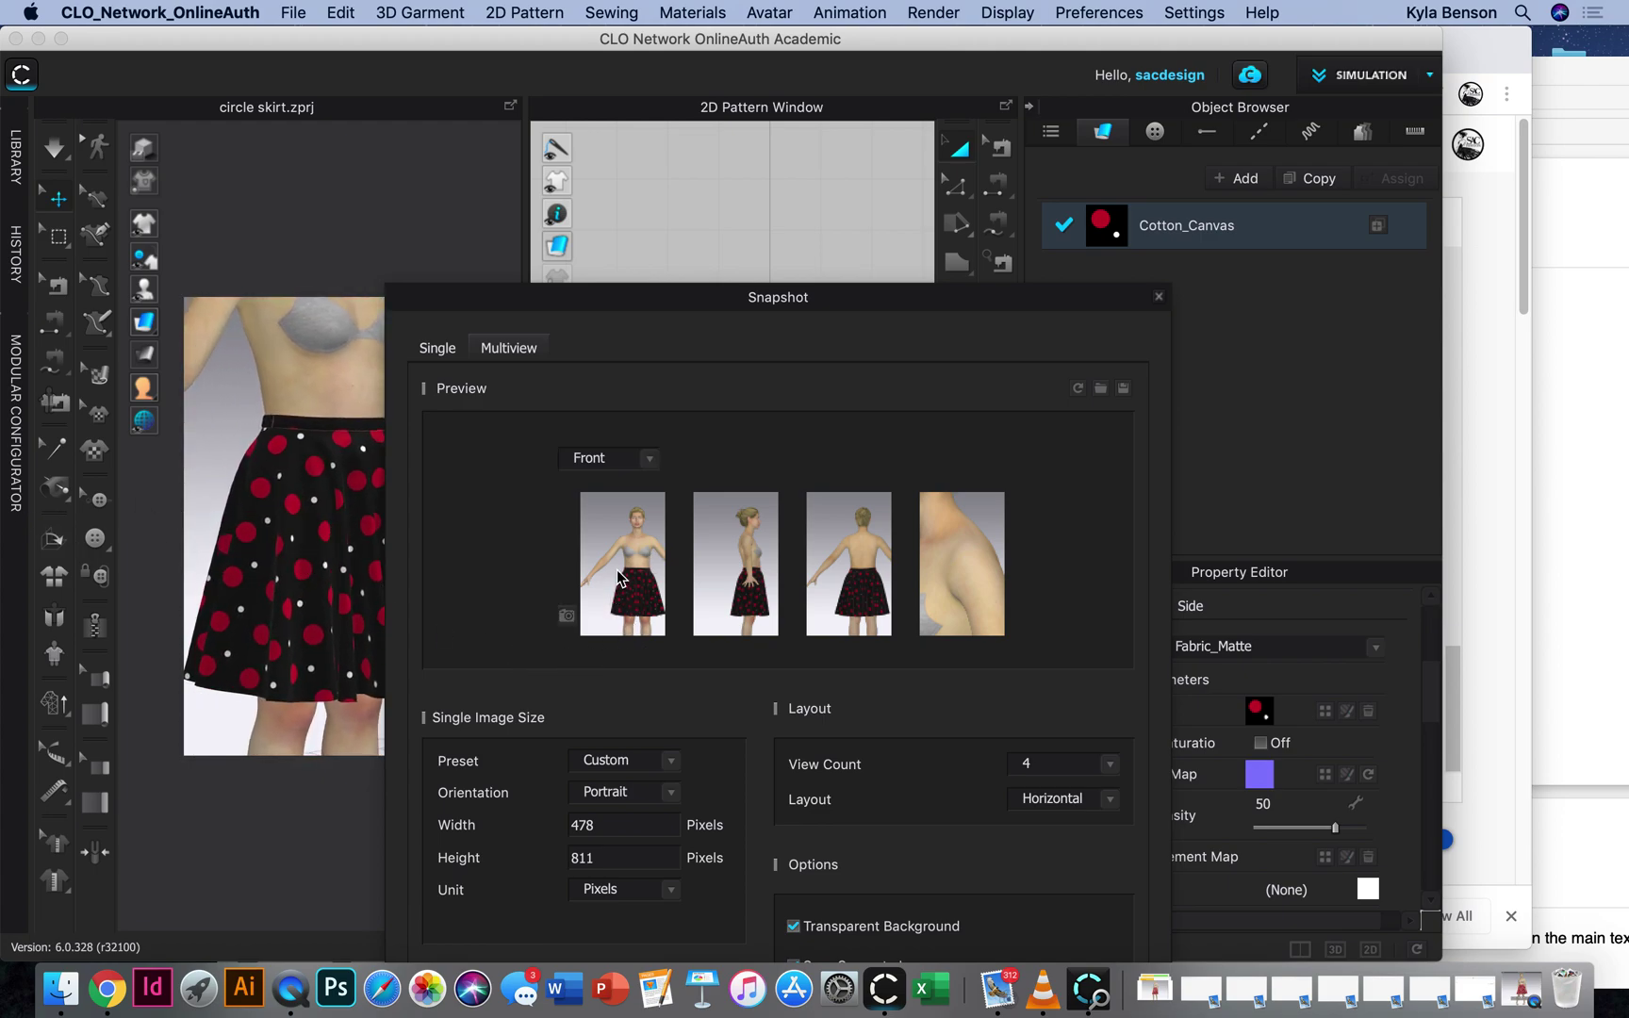
click(566, 615)
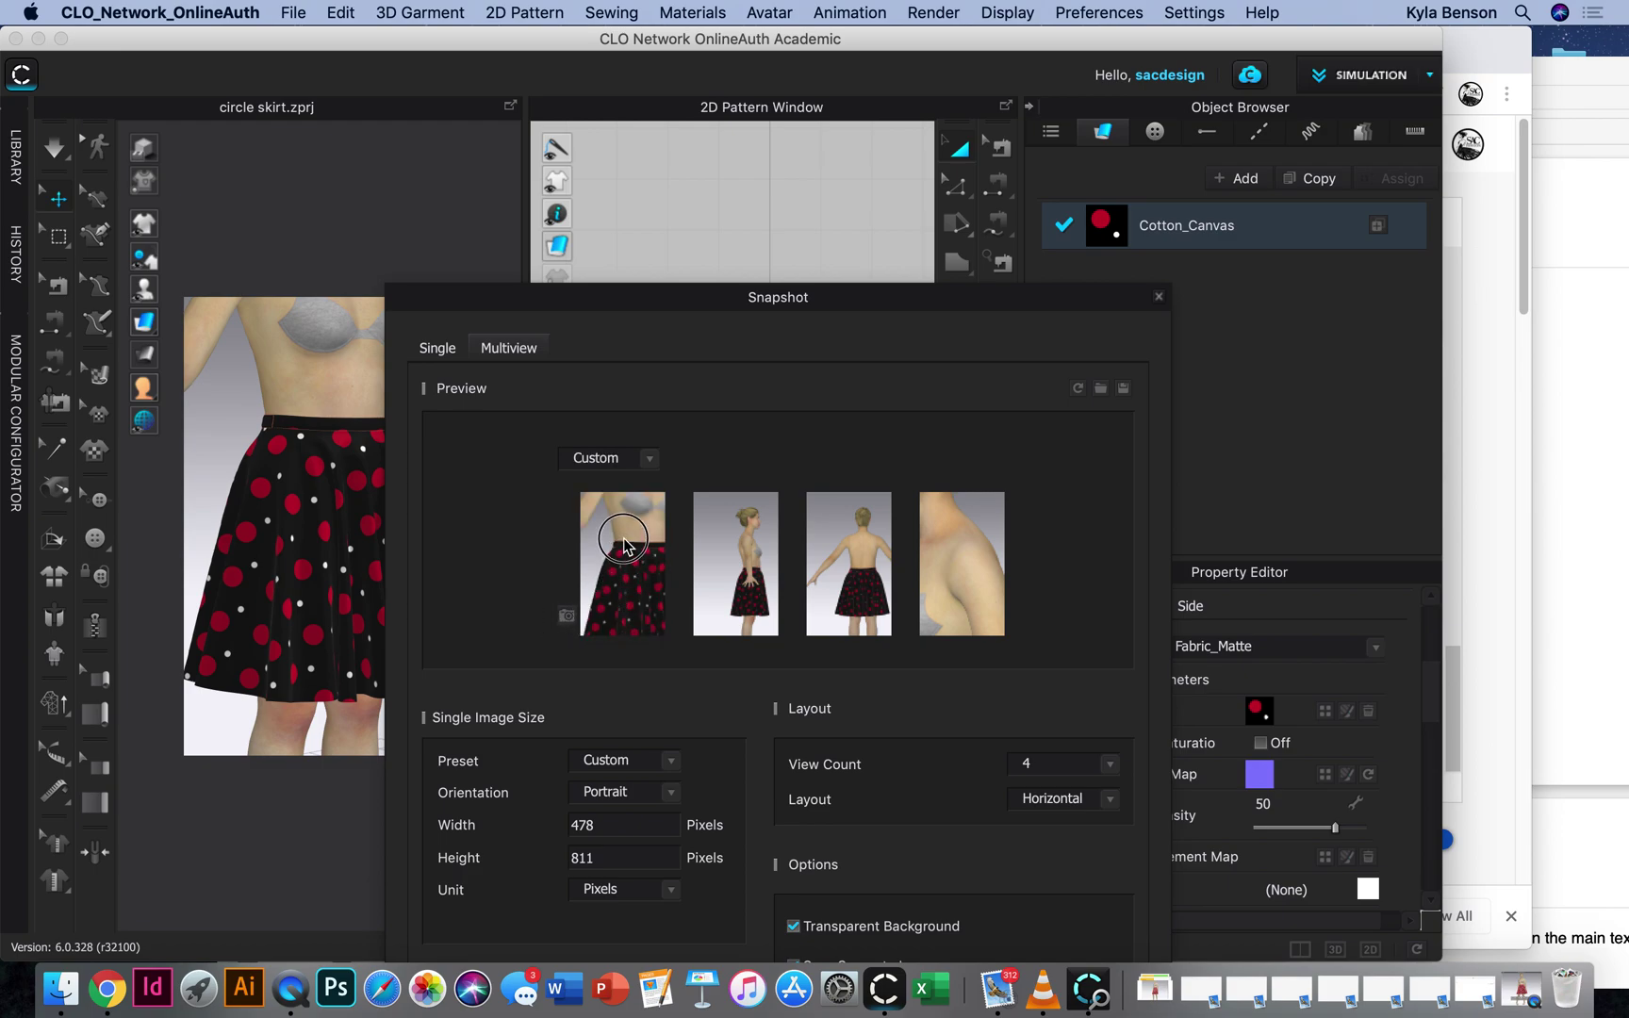
Recapture the fourth view showing the full avatar and save the multiview images.
drag(728, 287, 1142, 100)
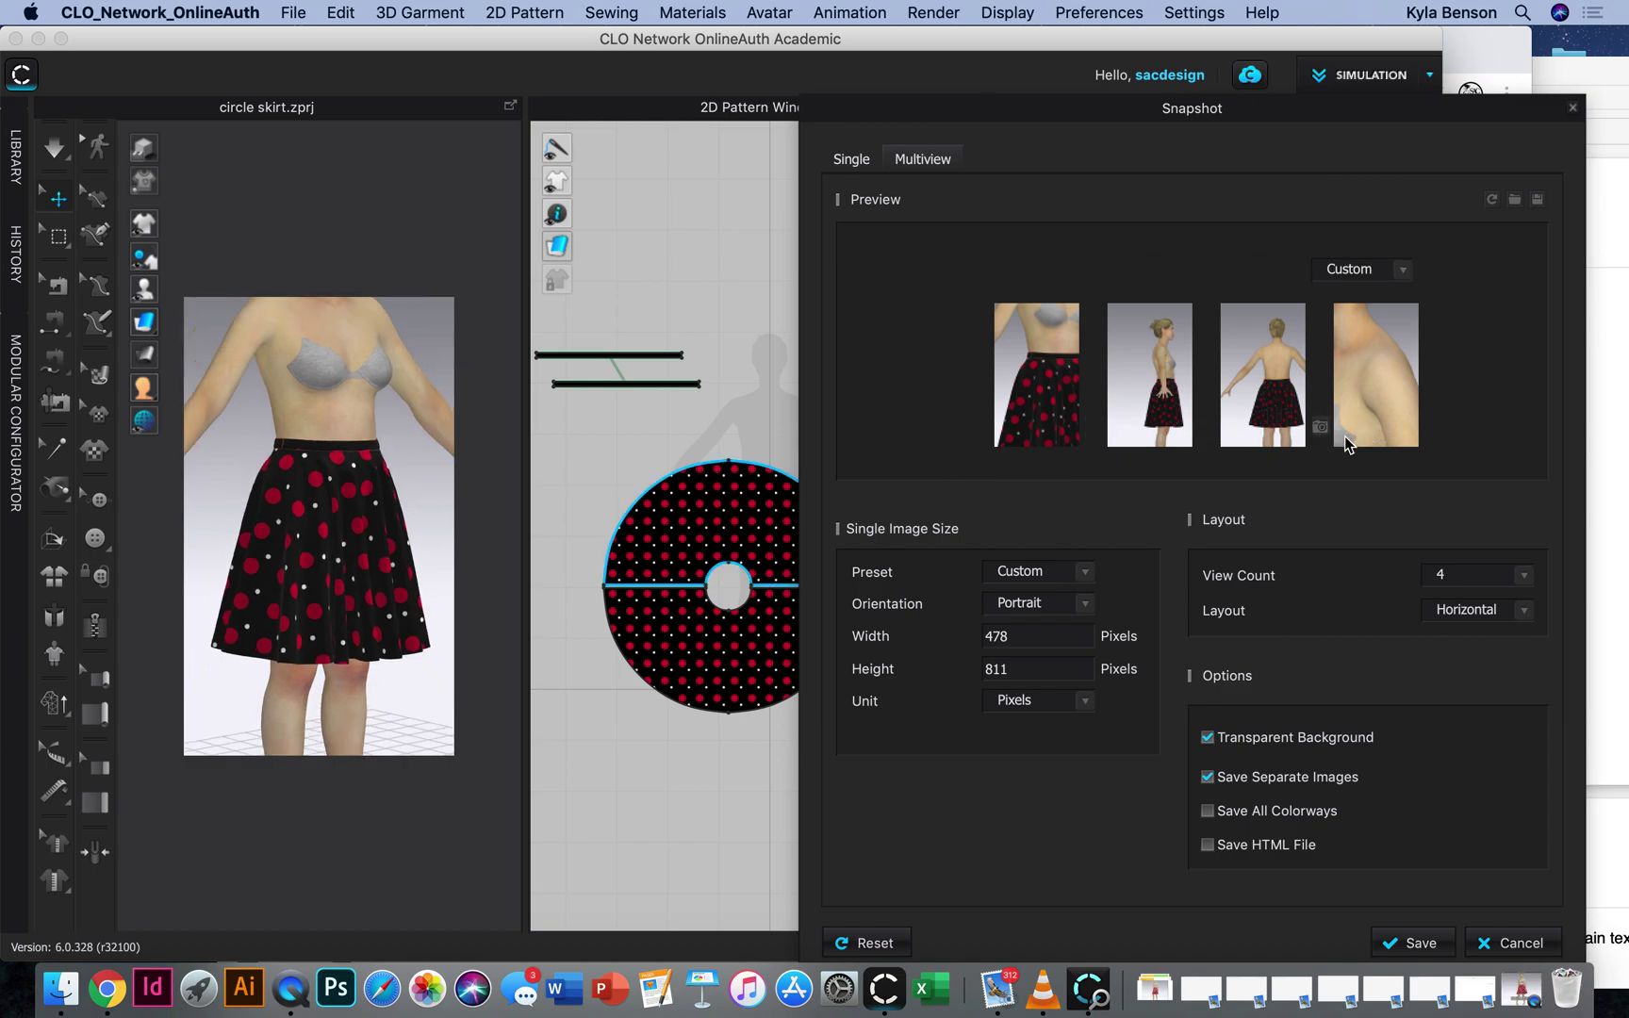
click(1321, 428)
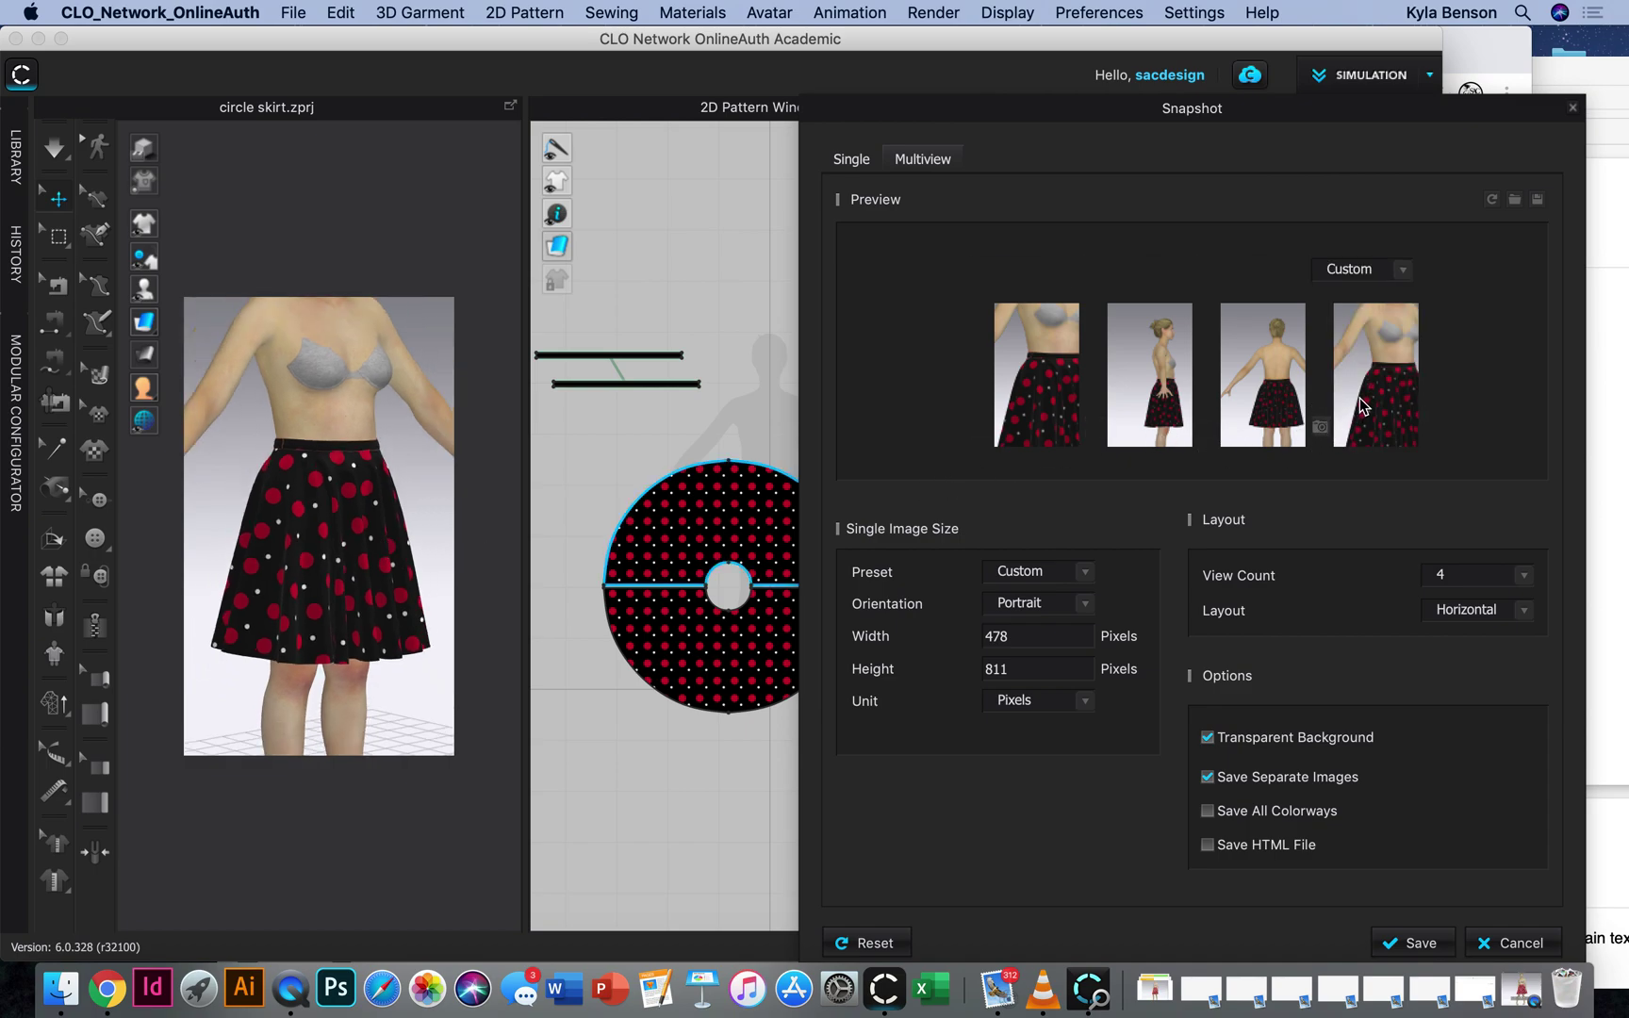
click(1405, 270)
click(1410, 268)
scroll(356, 570, down, 5)
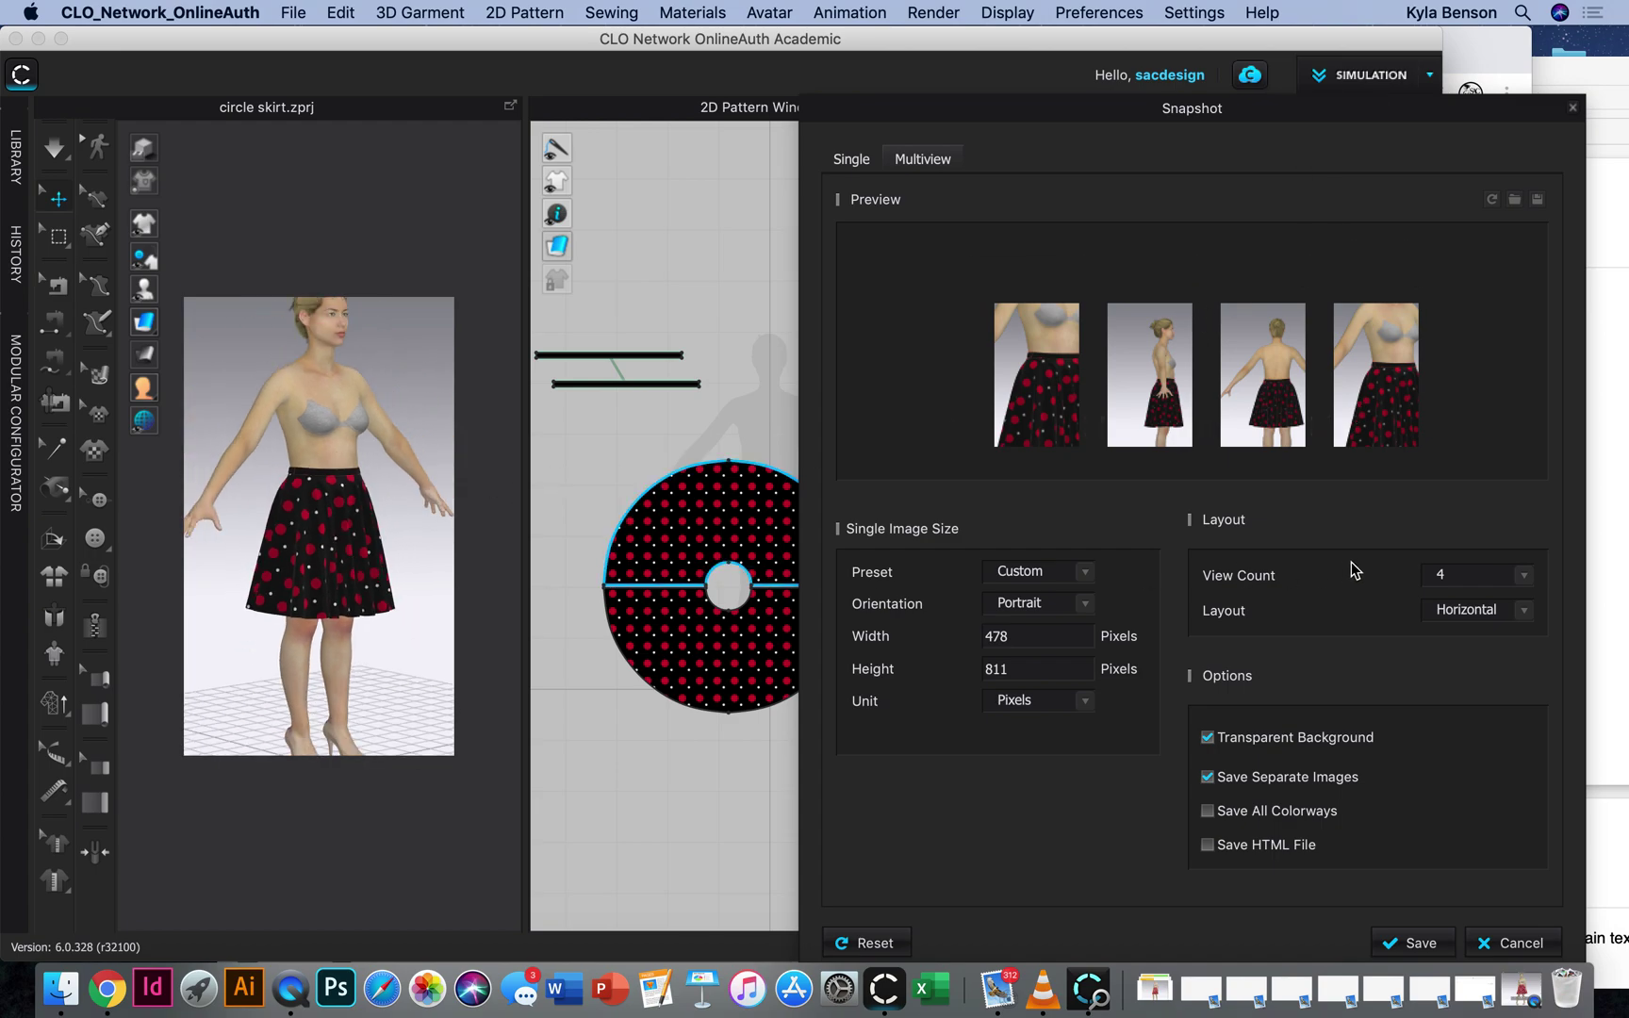
click(1322, 429)
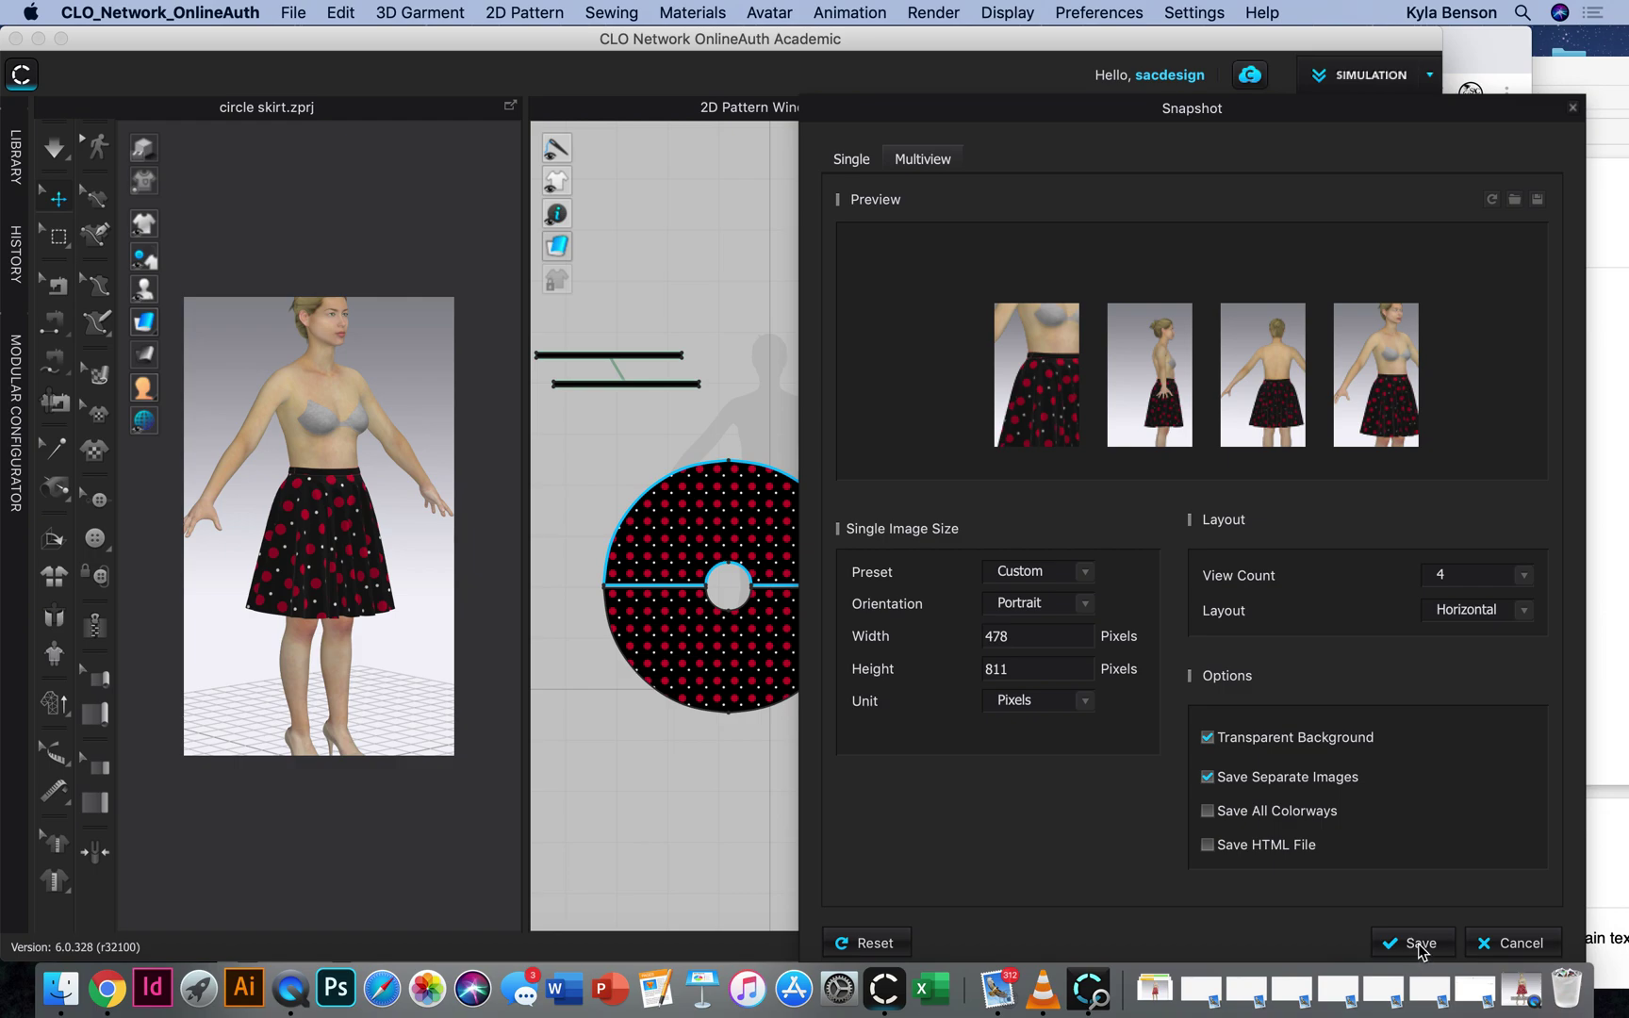
click(1419, 944)
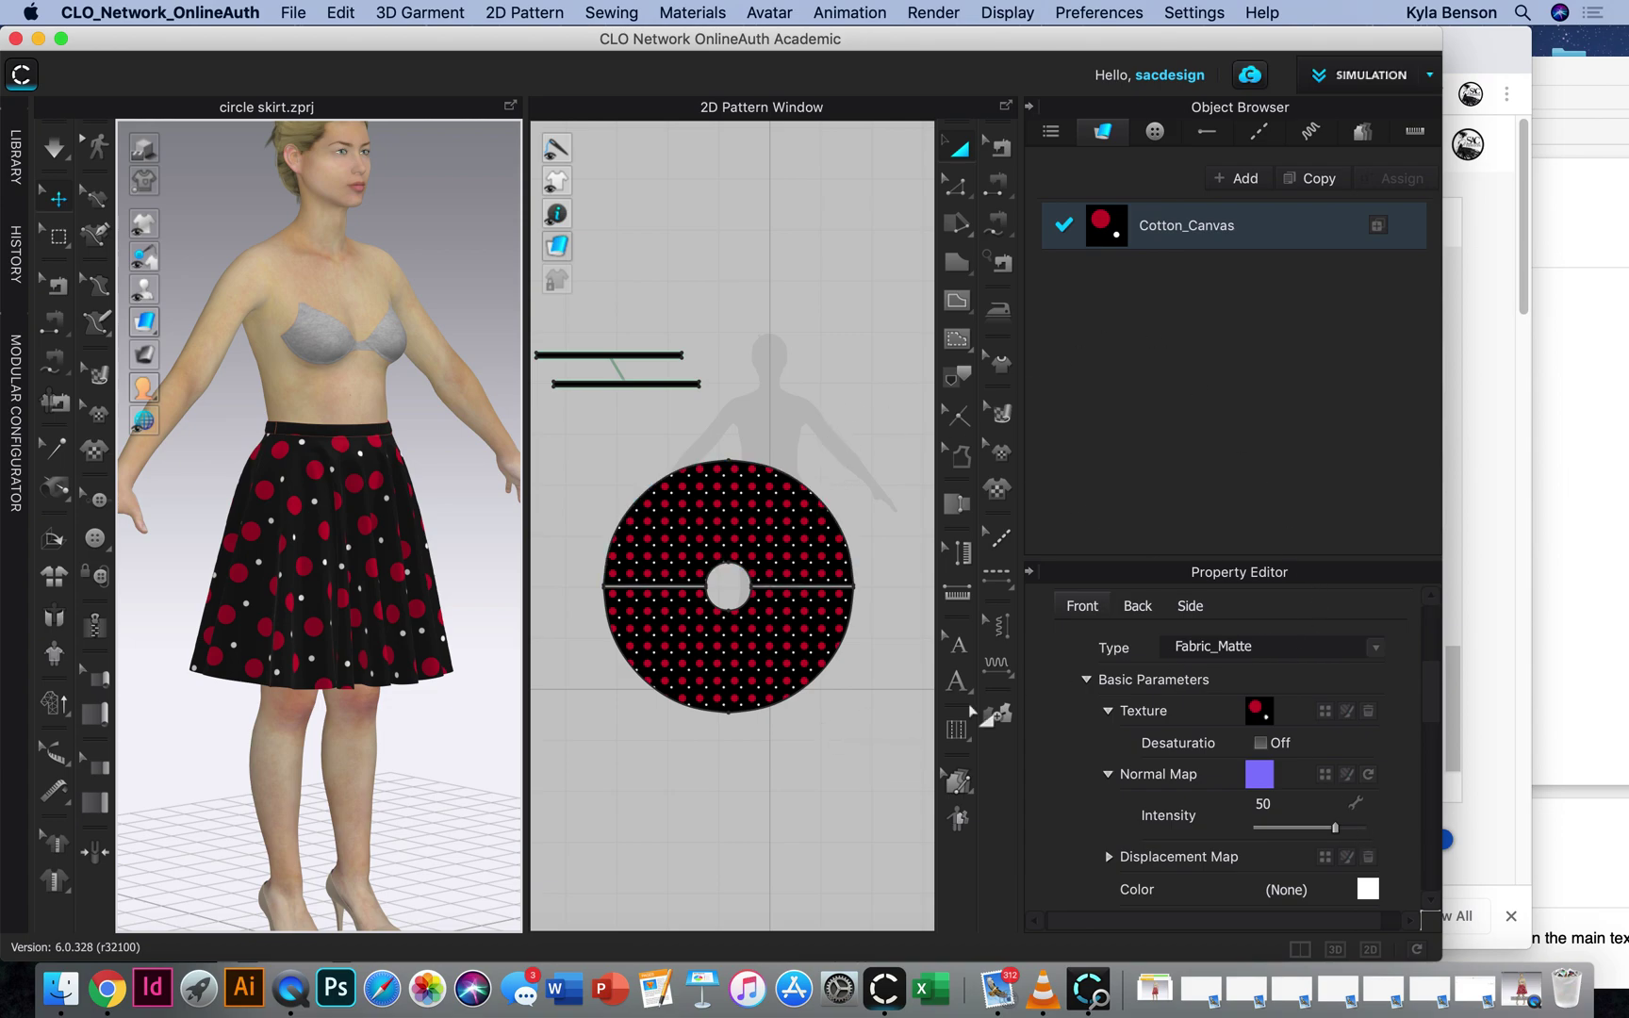
Reopen Cotton_Canvas's dot texture in the Texture Editor, then switch to QuickTime Player.
click(1193, 434)
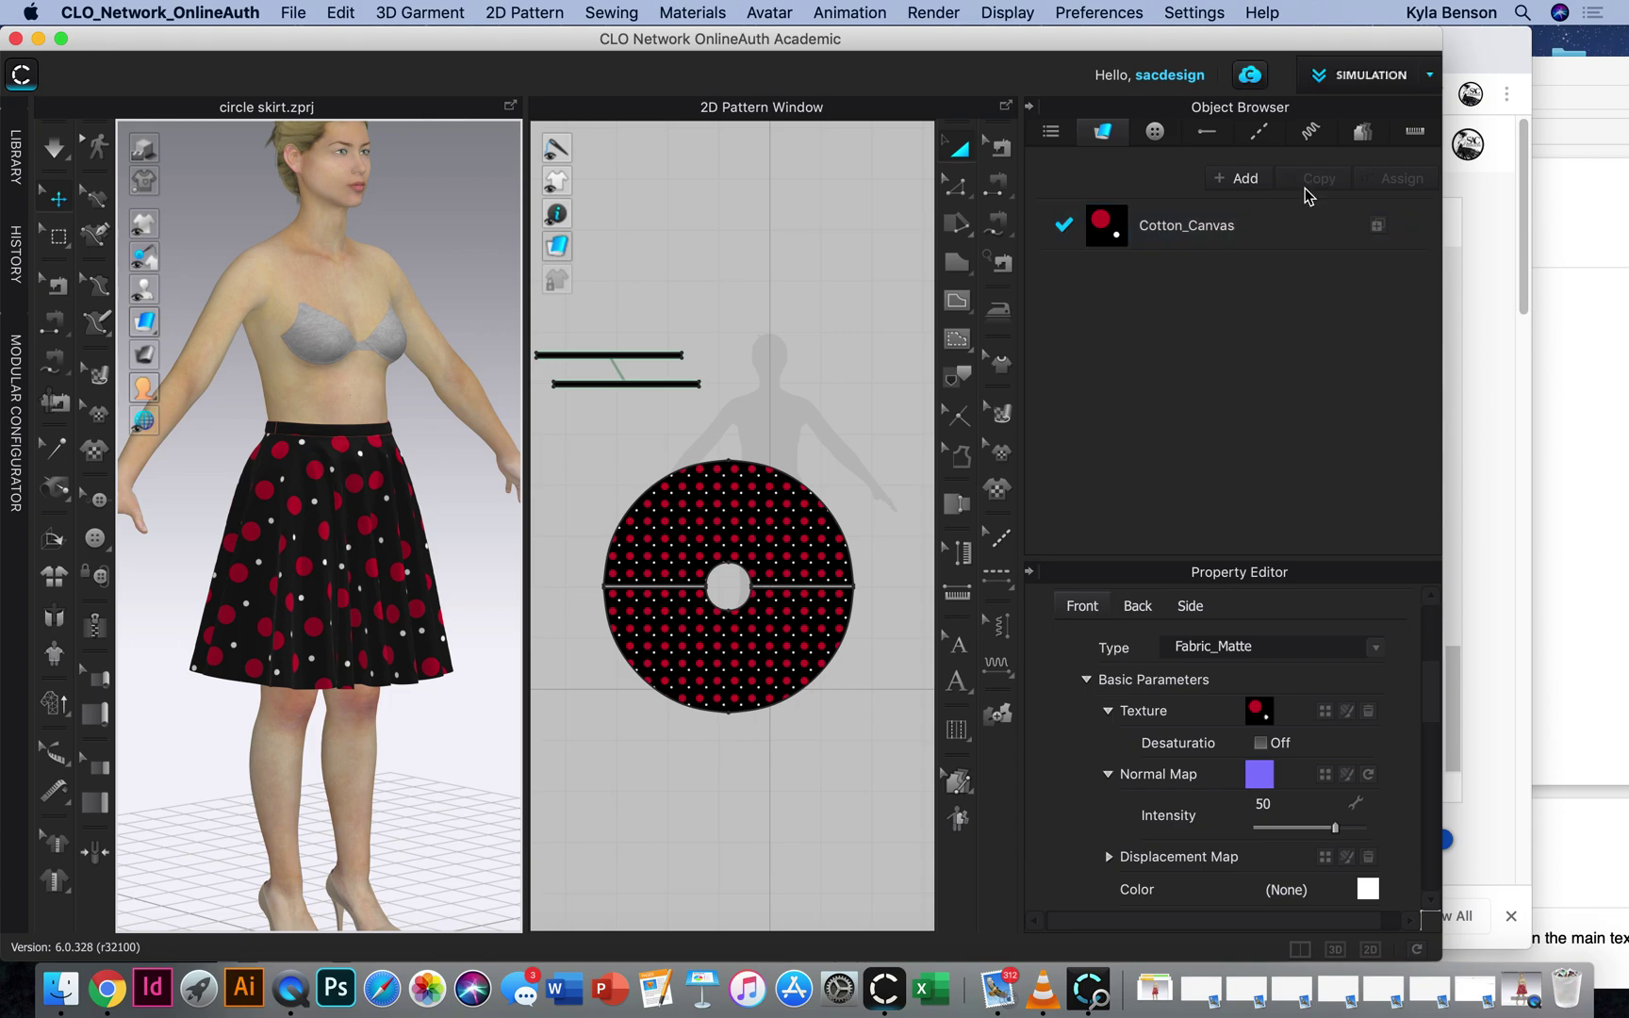
click(1214, 231)
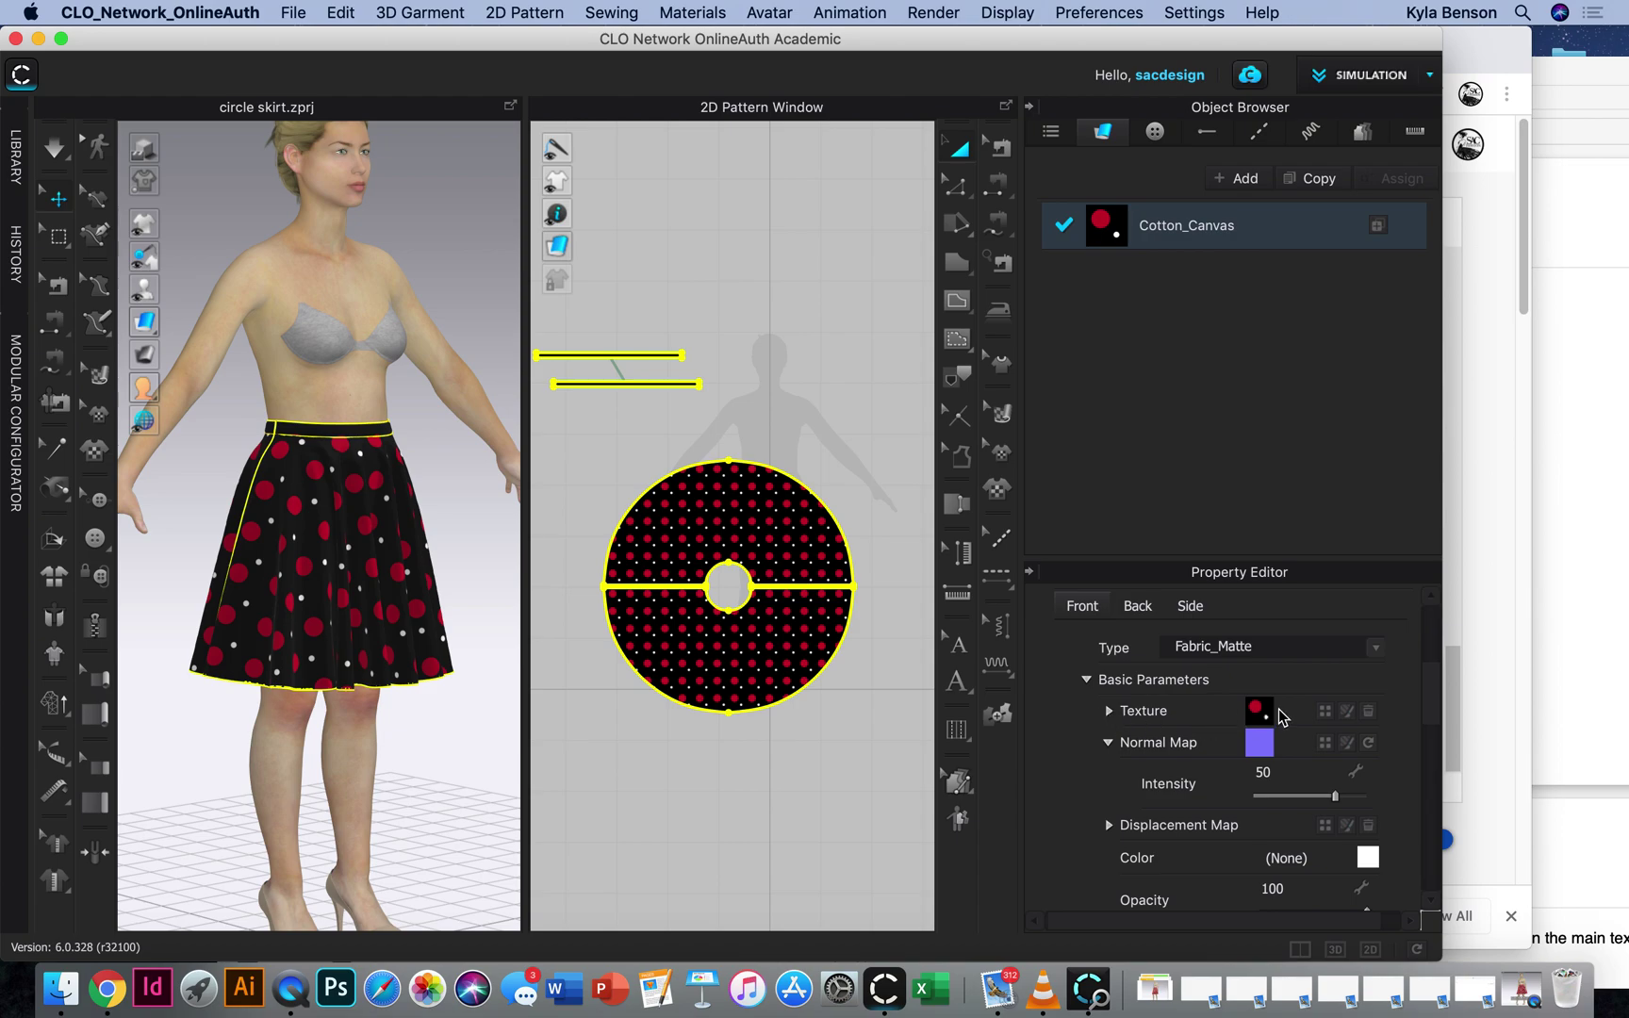
click(1347, 713)
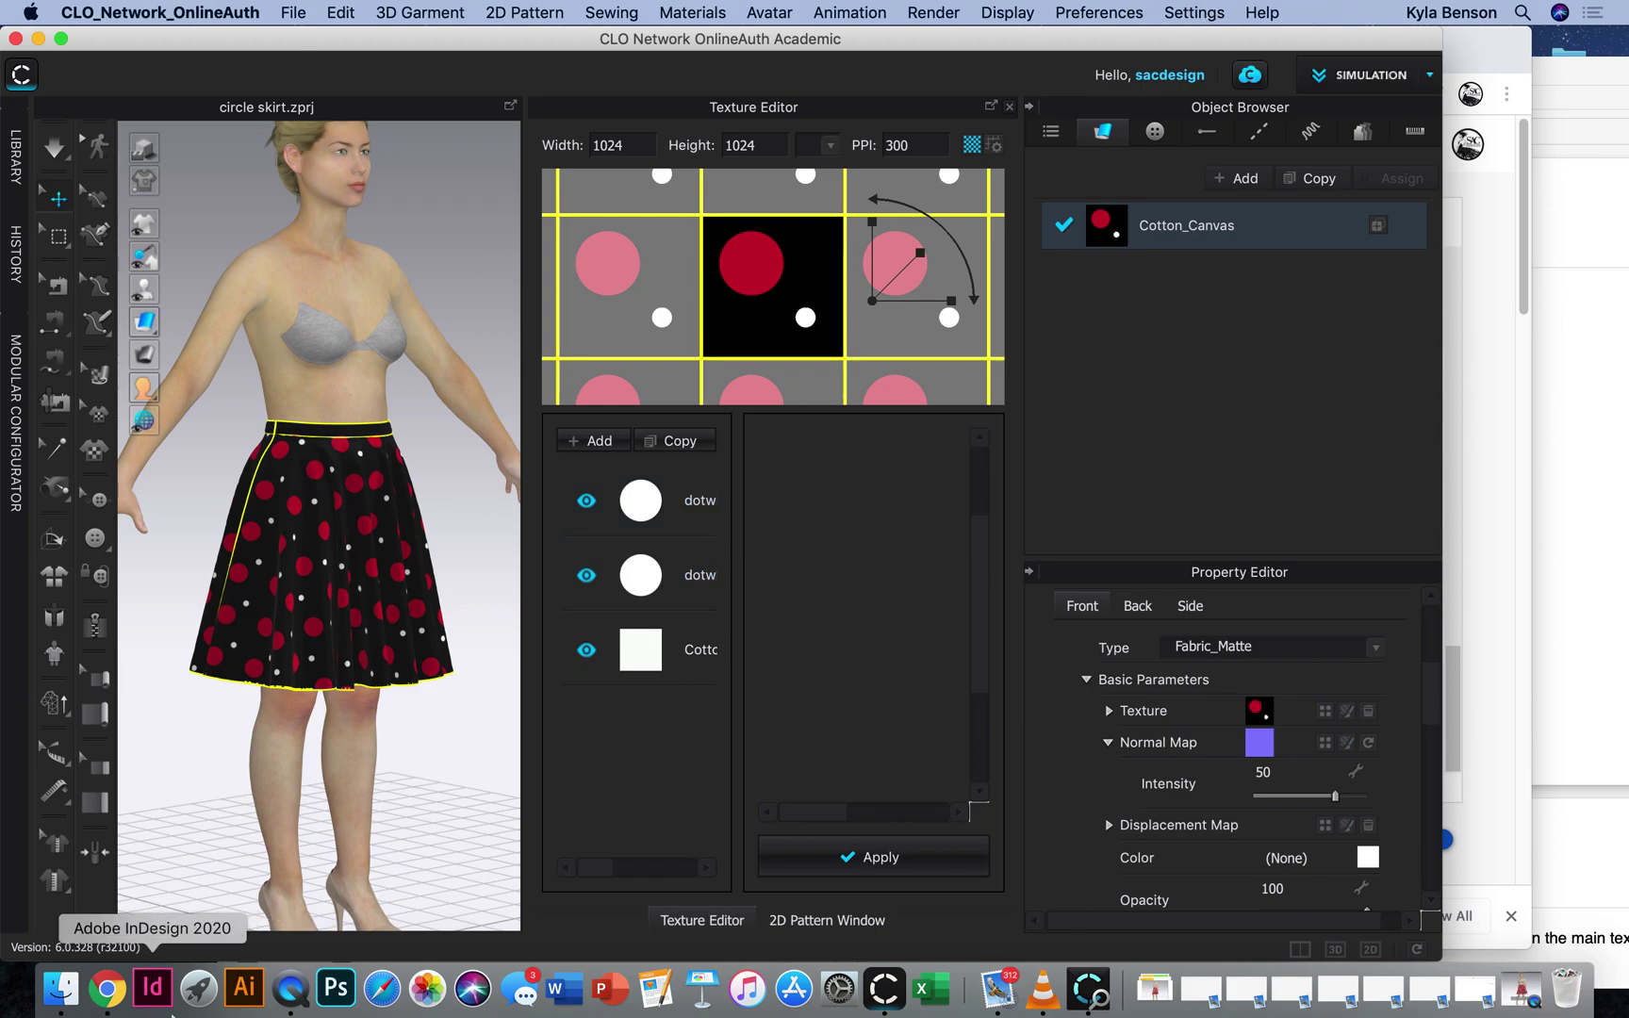
click(291, 988)
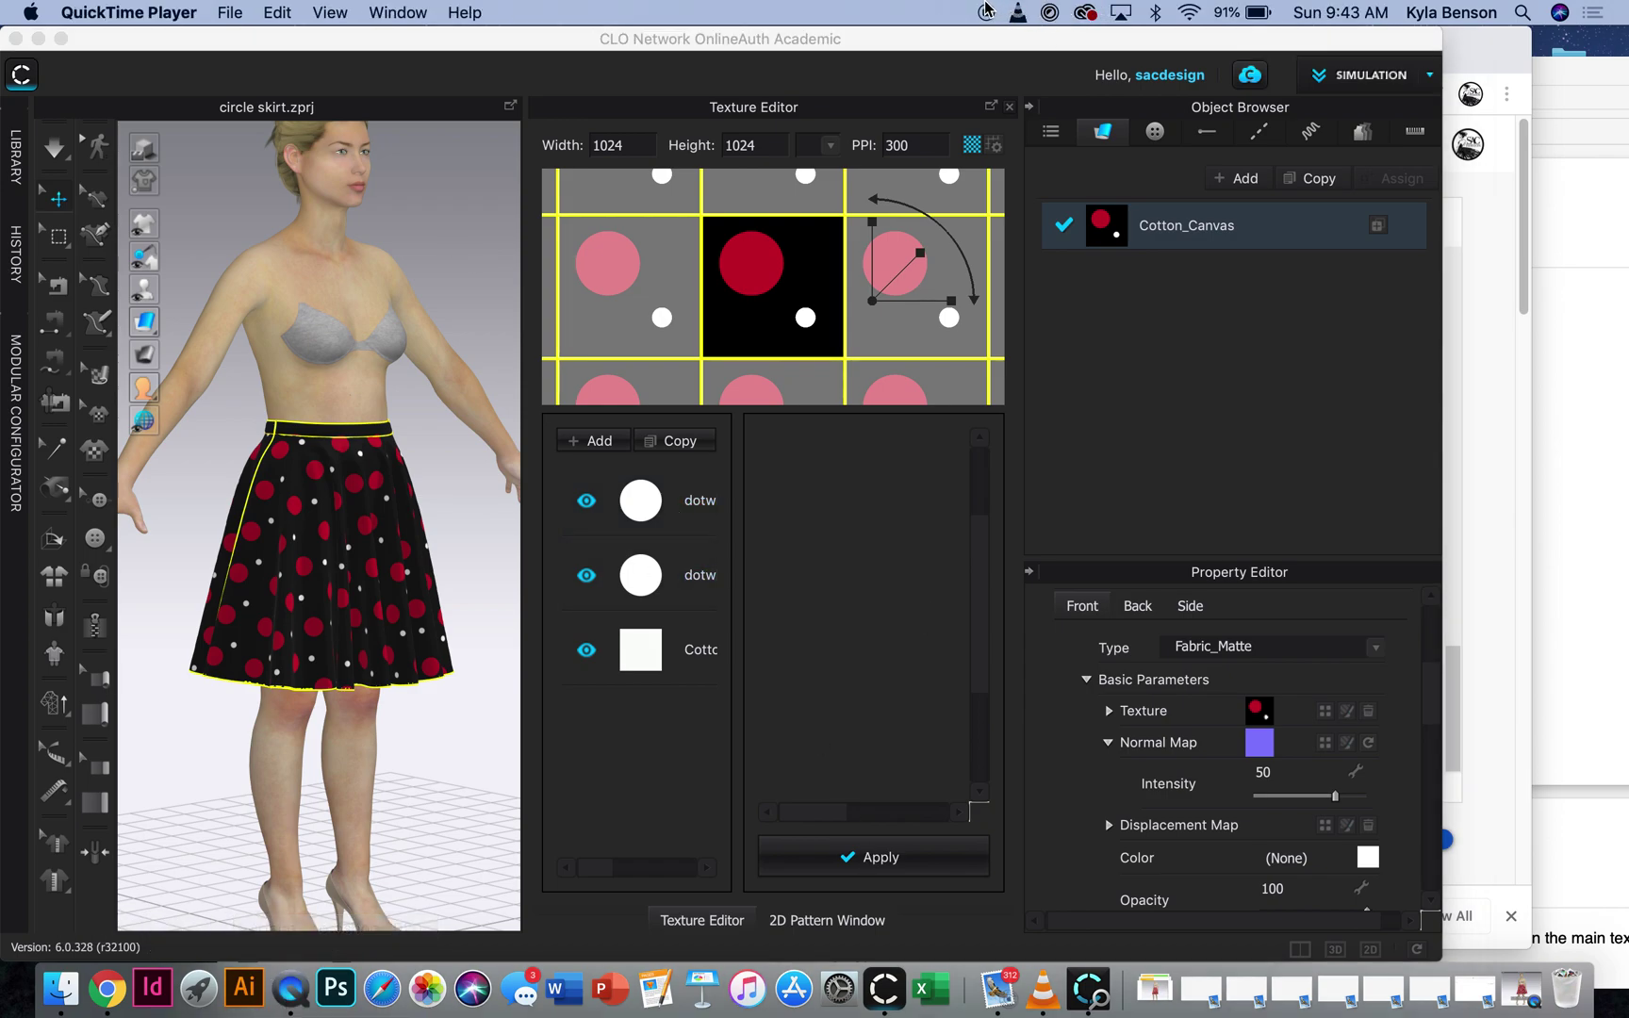